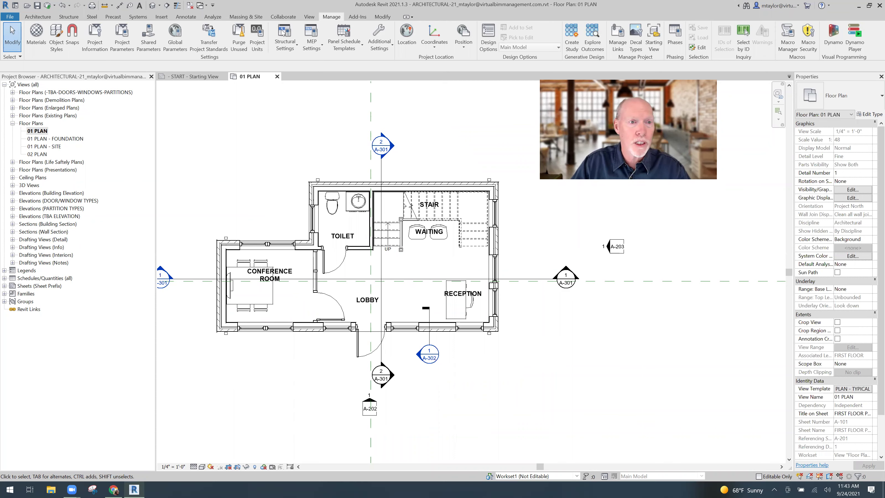
# - Review the project's existing user-created worksets and close the list without changes
pyautogui.click(283, 17)
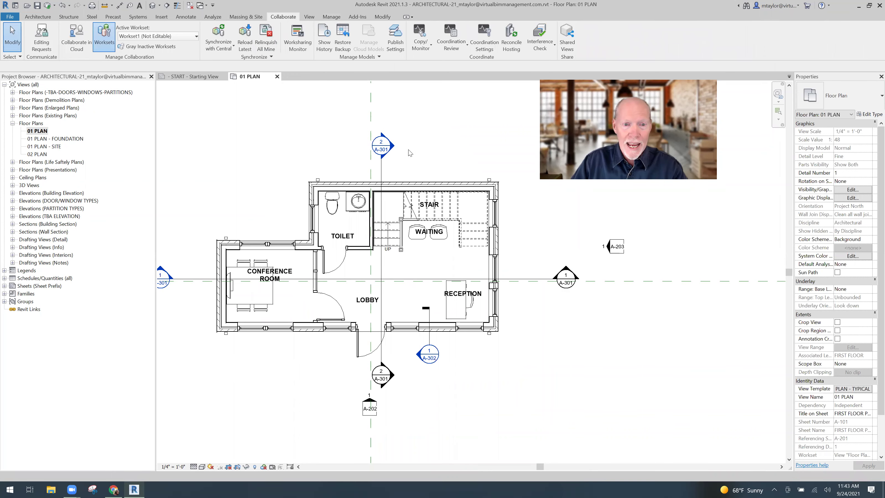
pyautogui.moveTo(430, 126); pyautogui.dragTo(390, 117)
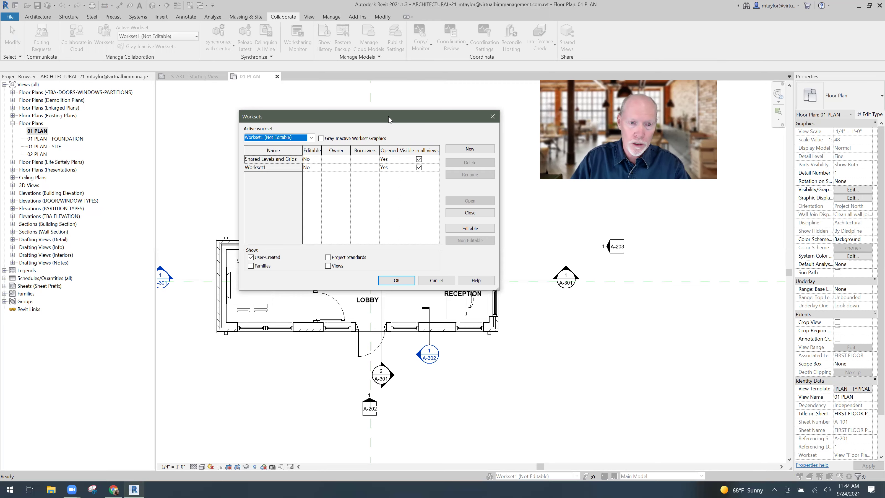
pyautogui.click(395, 279)
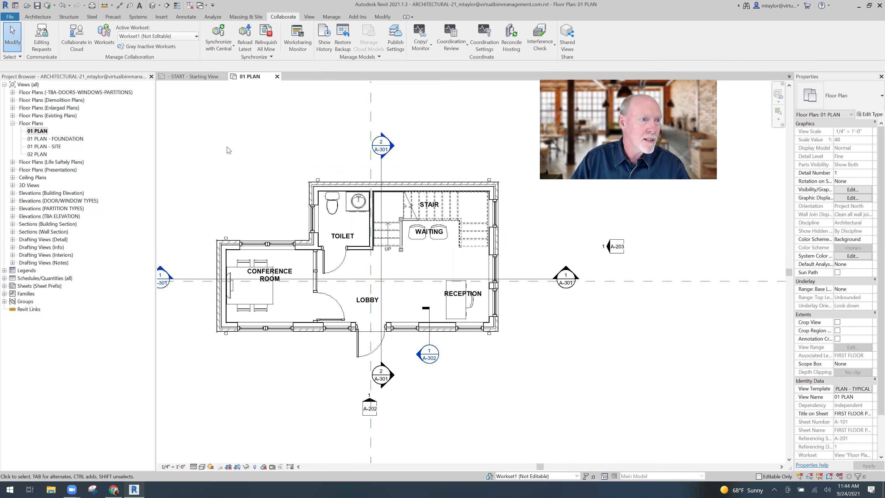
# - Link the Revit model STRUCTURAL-R21.rvt using Auto - Internal Origin to Internal Origin positioning, and expand the project's list of Revit links
pyautogui.click(161, 17)
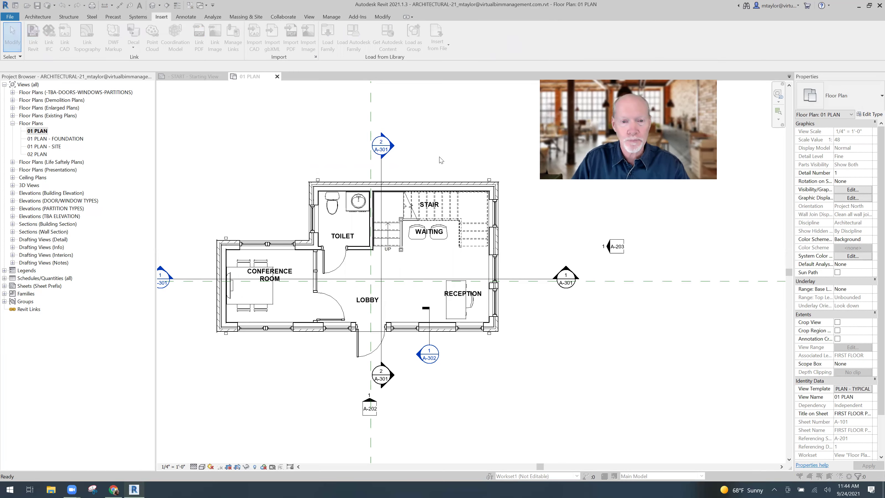
pyautogui.click(345, 164)
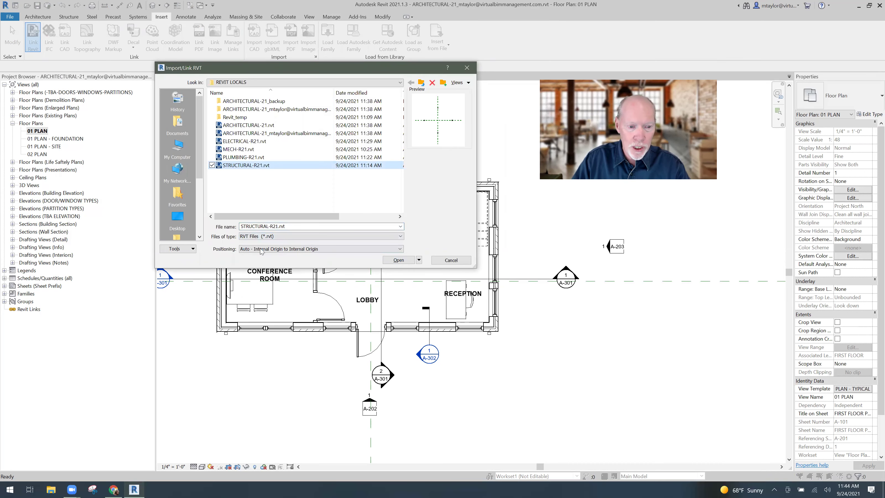
pyautogui.click(399, 260)
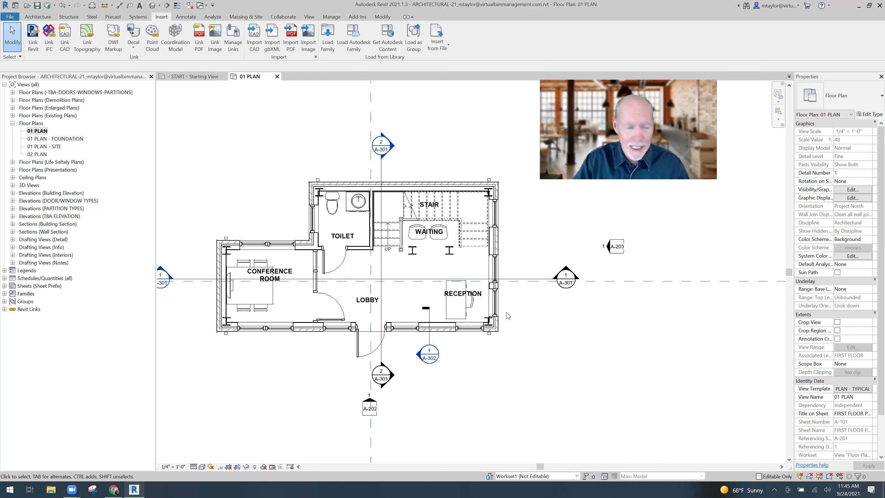
pyautogui.click(4, 309)
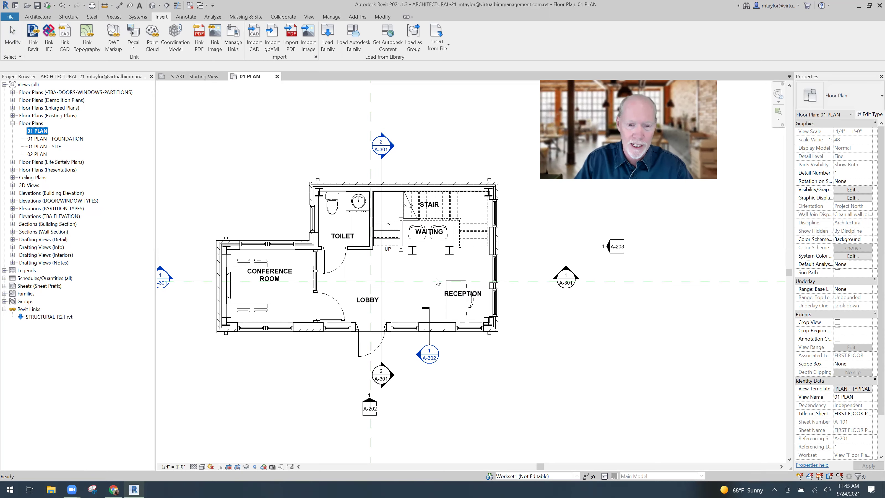
# - Examine the linked structural columns in the 01 PLAN view around the toilet, stair, waiting and reception areas
pyautogui.click(517, 319)
pyautogui.scroll(2, 449, 261)
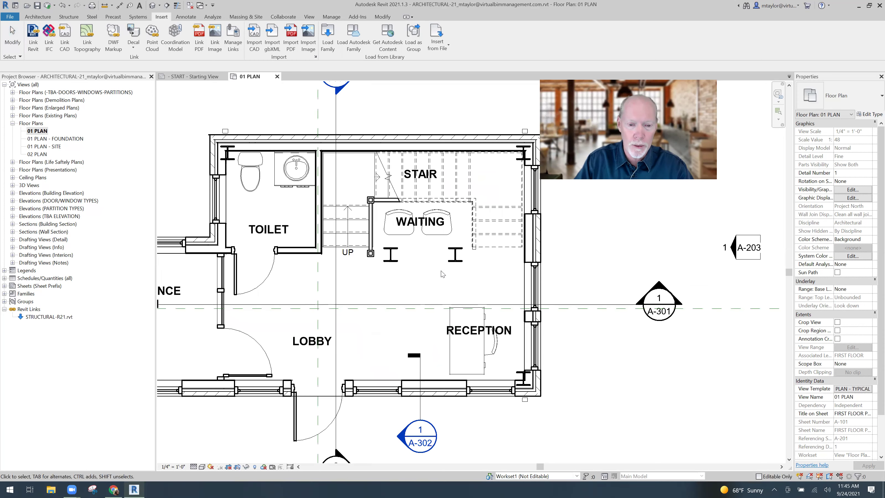
pyautogui.scroll(1, 442, 275)
pyautogui.moveTo(359, 256); pyautogui.dragTo(284, 281, button='middle')
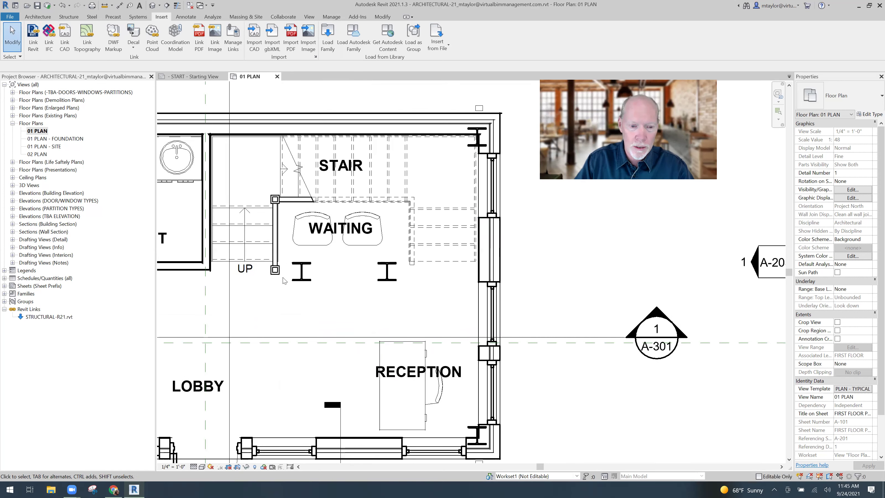
pyautogui.scroll(-1, 330, 311)
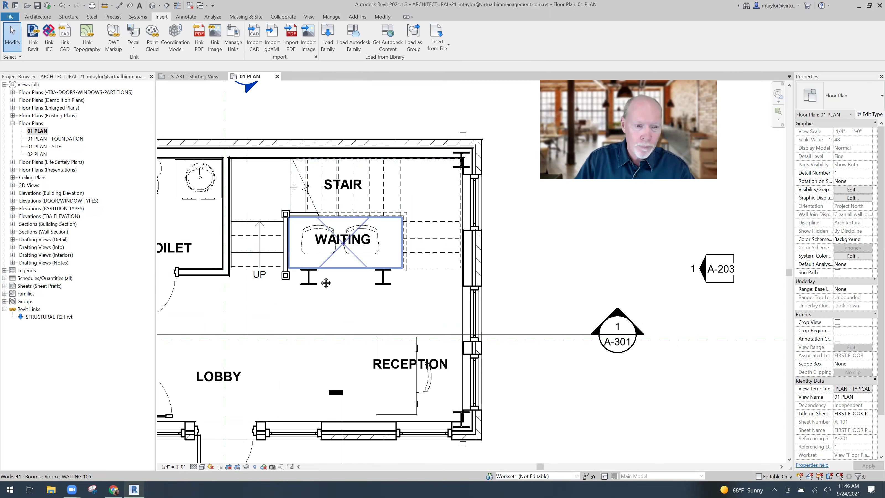
pyautogui.scroll(5, 279, 209)
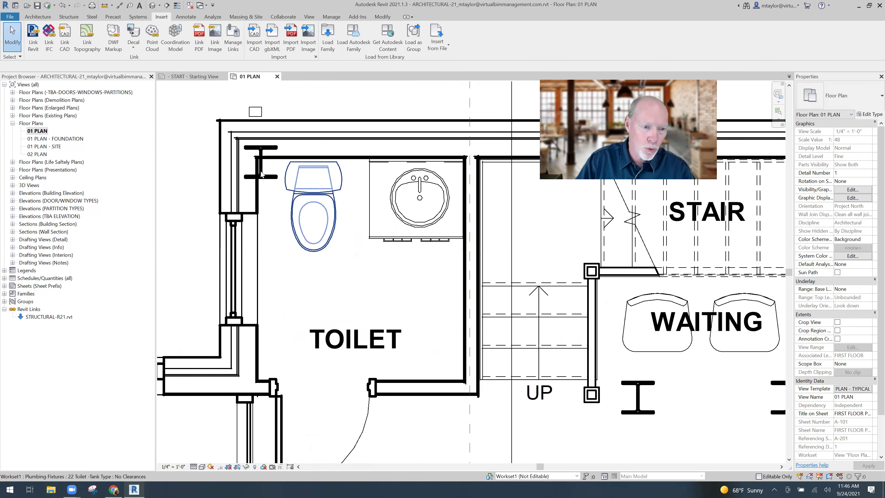
pyautogui.scroll(-3, 398, 298)
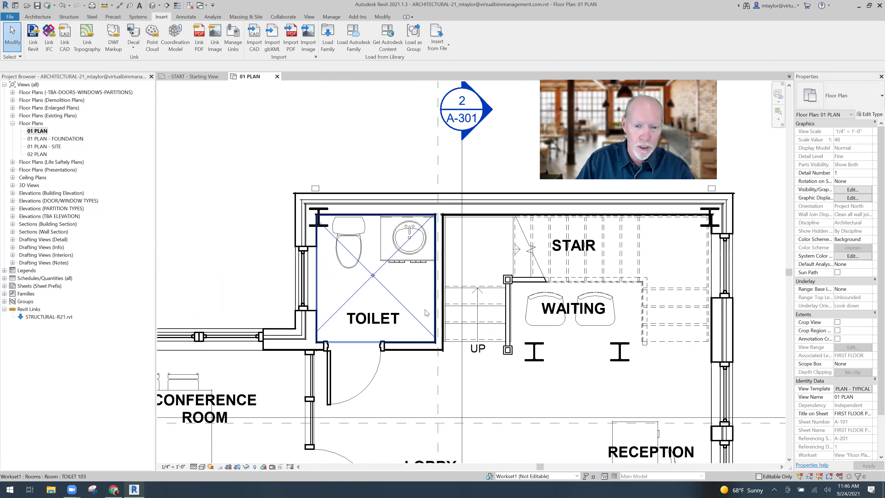
pyautogui.scroll(-1, 240, 194)
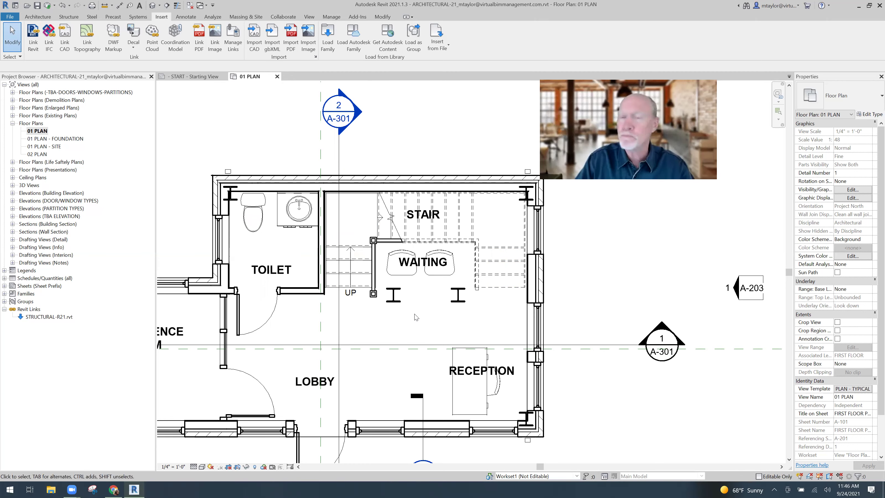
pyautogui.scroll(1, 432, 306)
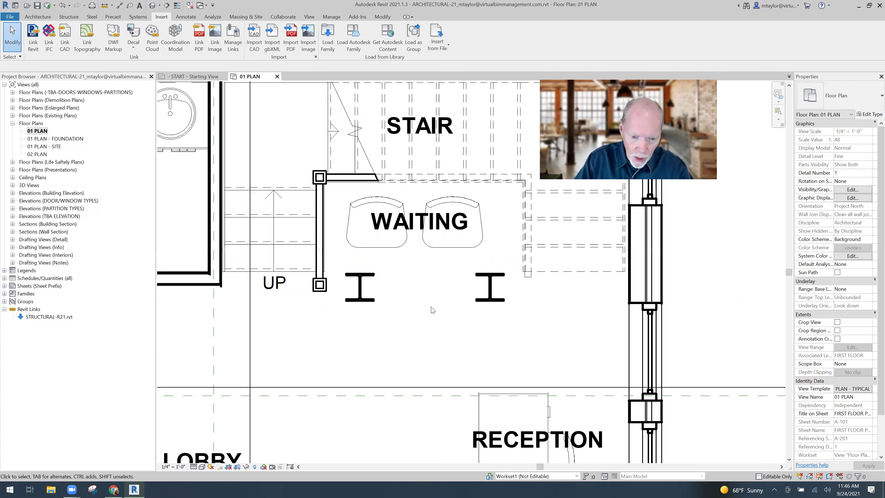
pyautogui.scroll(1, 359, 314)
pyautogui.scroll(-2, 360, 323)
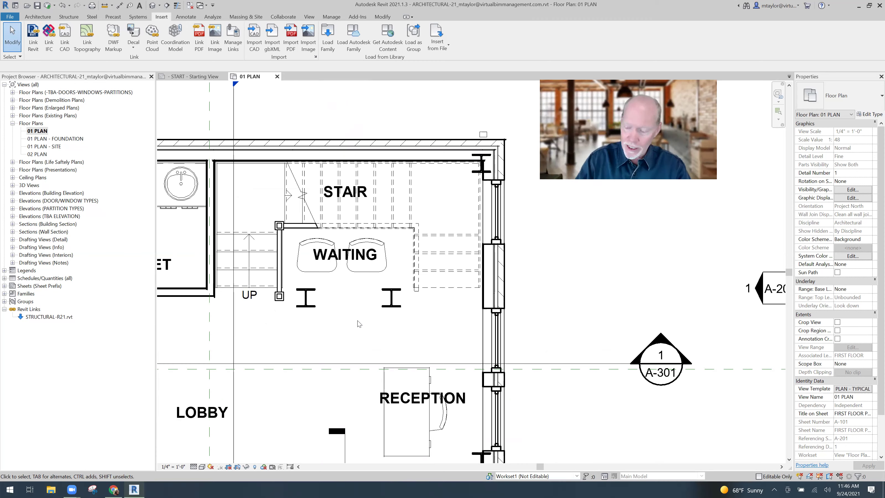
pyautogui.scroll(-5, 357, 312)
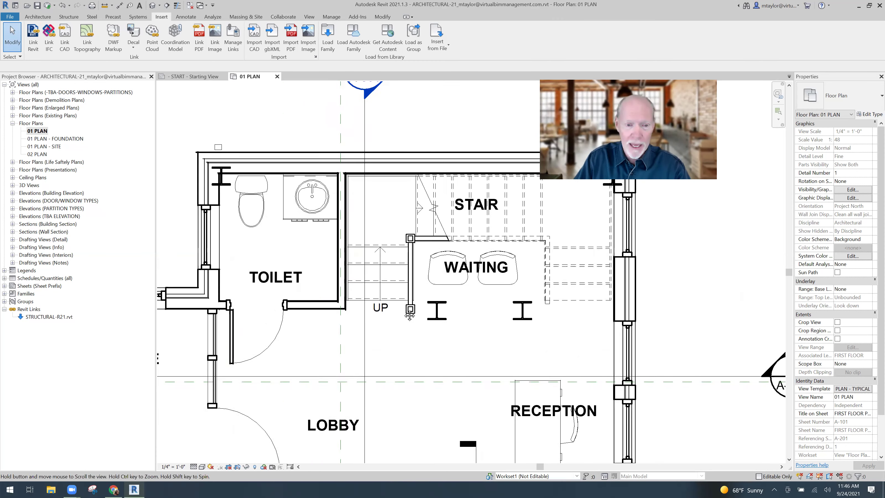
pyautogui.scroll(4, 401, 311)
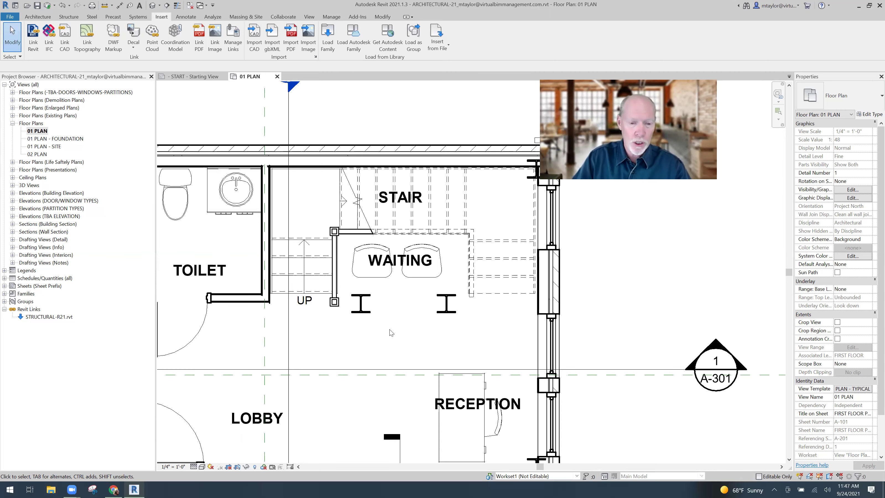
pyautogui.scroll(-3, 393, 331)
pyautogui.moveTo(414, 304); pyautogui.dragTo(412, 273, button='middle')
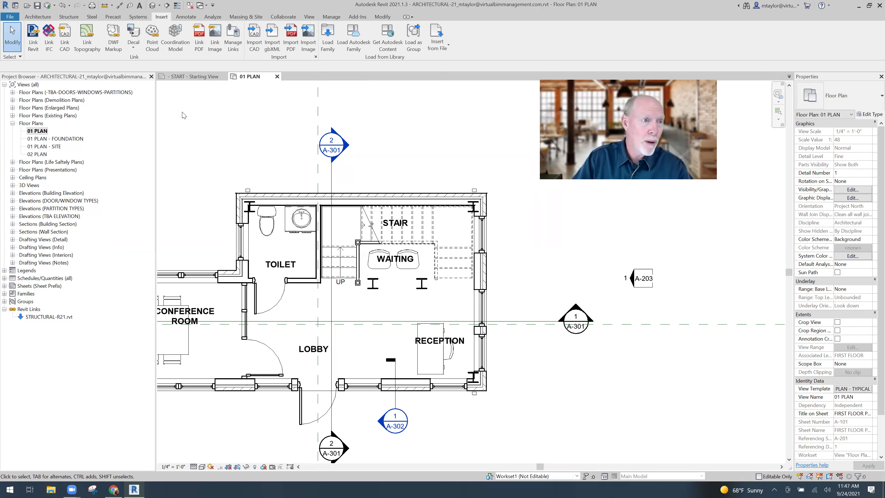
# - Create a workset named STRUCTURAL MODEL, visible in all views, without making it the active workset
pyautogui.click(283, 17)
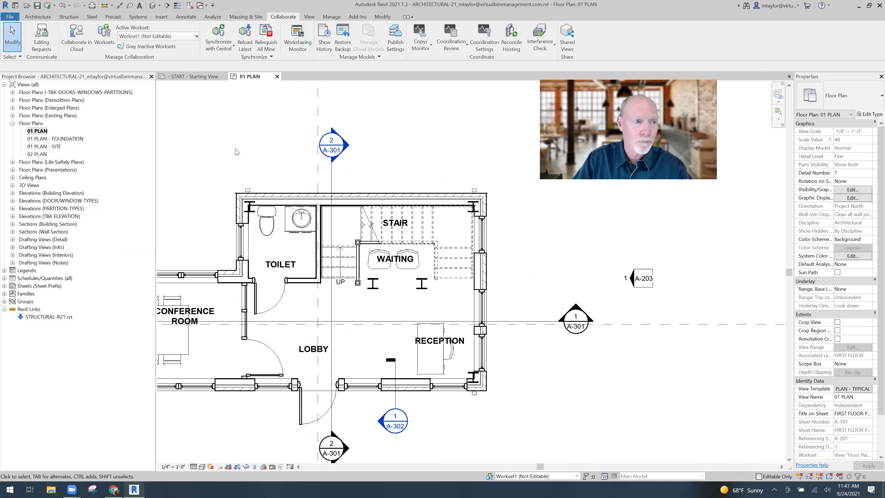
pyautogui.click(103, 35)
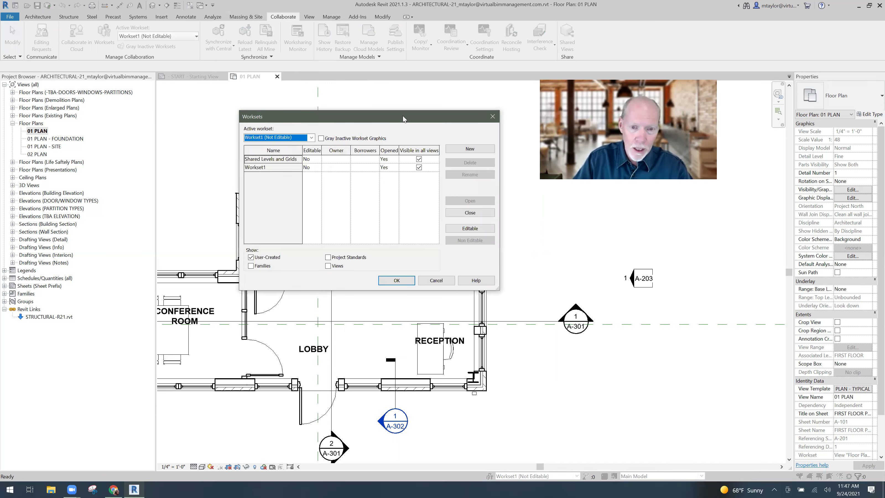
pyautogui.click(459, 148)
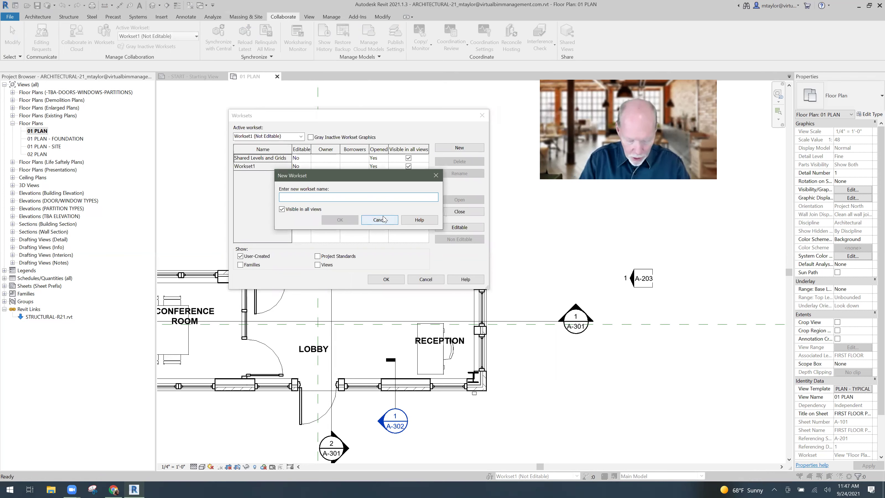
pyautogui.write('STRUCTURAL MODEL')
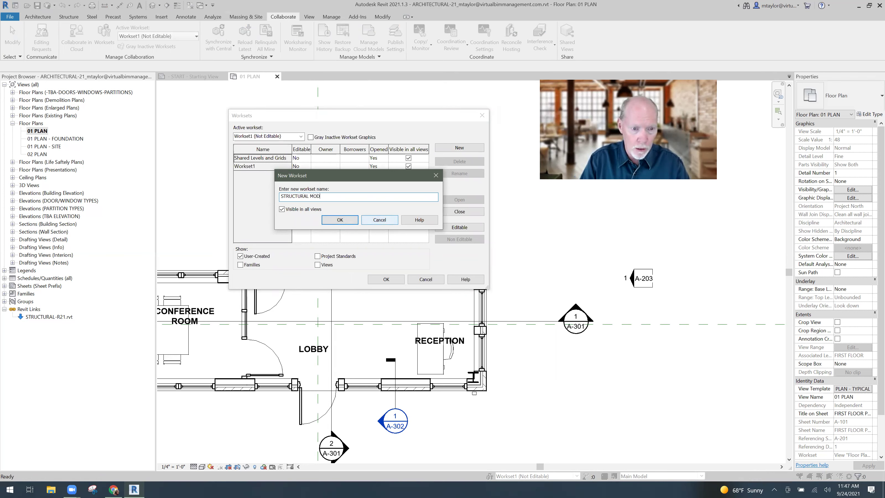
pyautogui.click(345, 220)
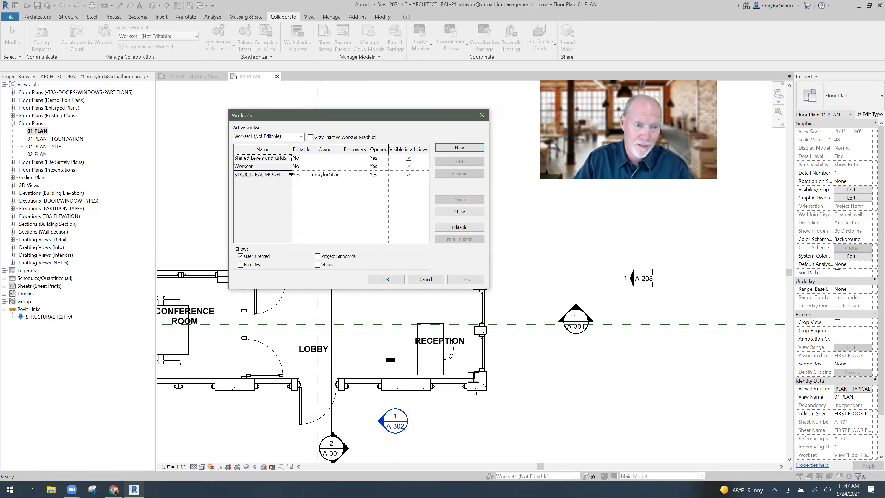
pyautogui.click(265, 177)
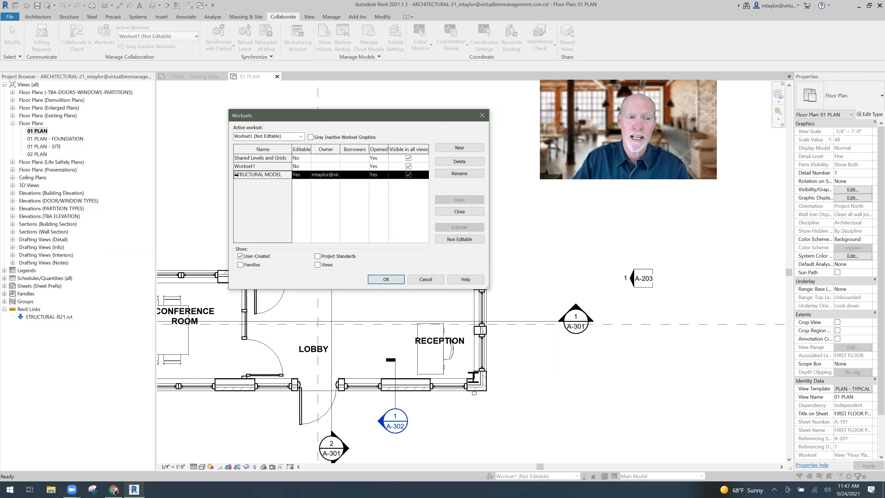
pyautogui.click(400, 278)
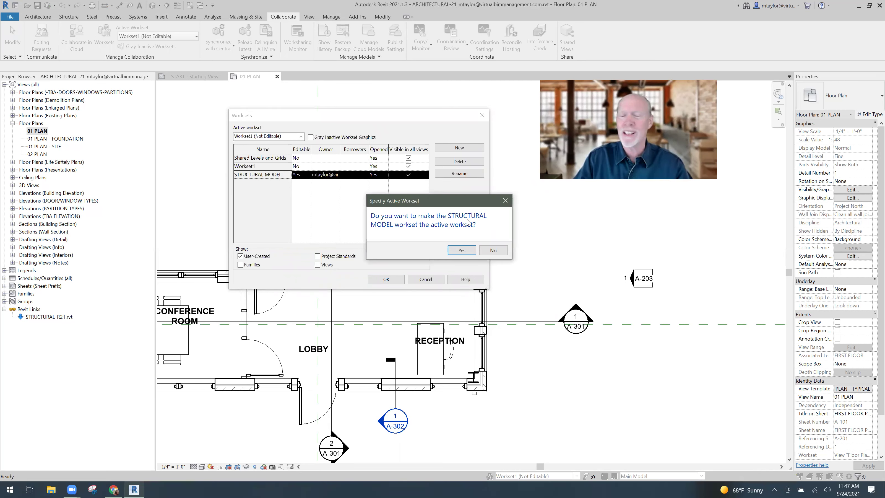
pyautogui.click(493, 250)
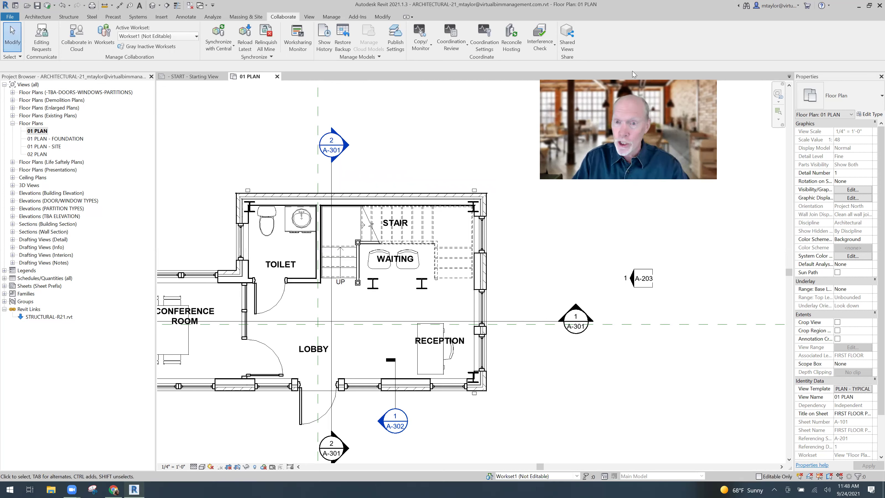
# - Select all instances of the STRUCTURAL-R21.rvt link in the entire project and assign them to the STRUCTURAL MODEL workset
pyautogui.click(49, 317)
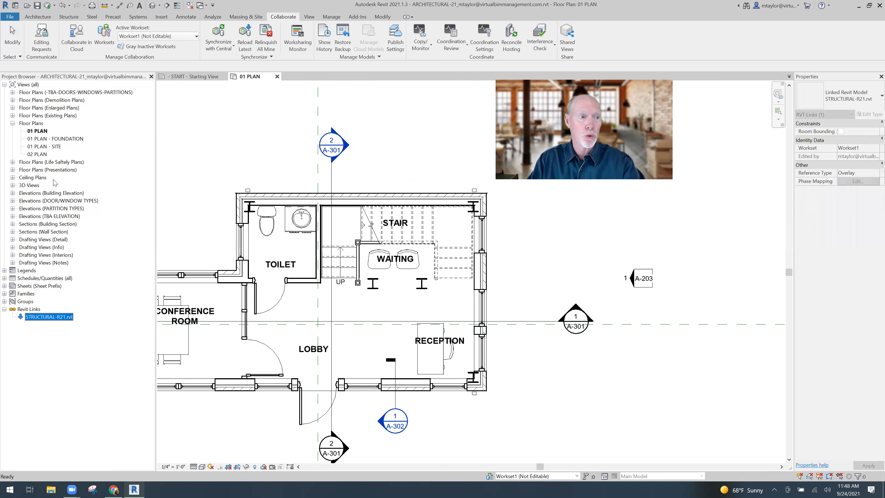
pyautogui.rightClick(53, 318)
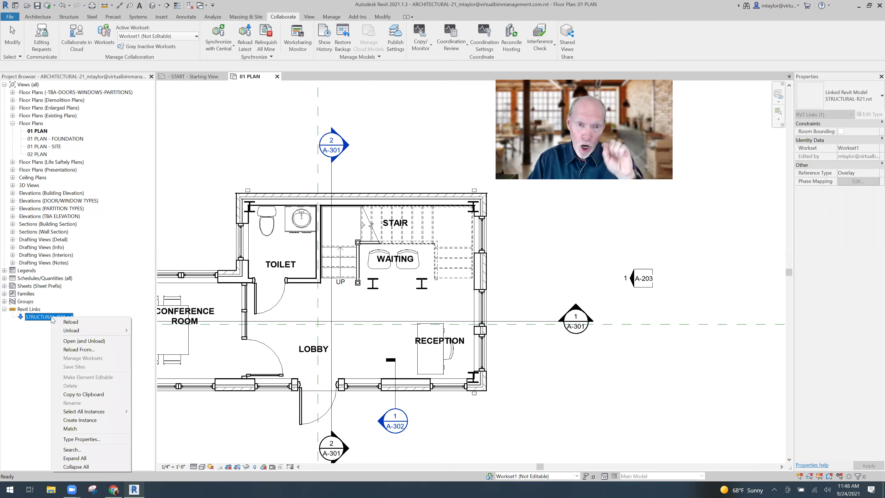
pyautogui.moveTo(106, 413)
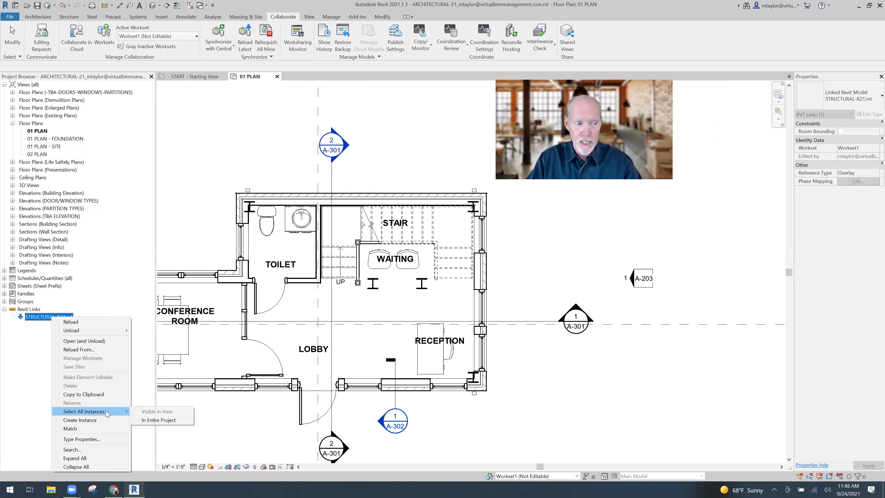
pyautogui.click(159, 420)
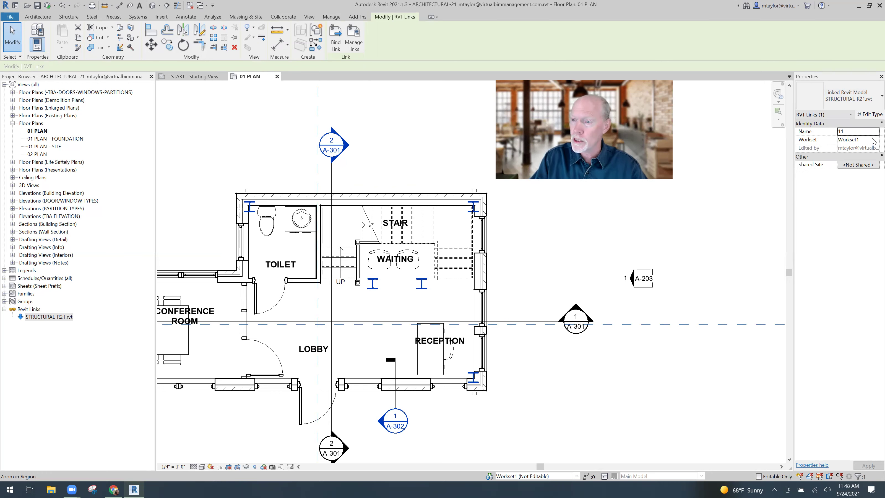
pyautogui.click(872, 140)
pyautogui.click(875, 139)
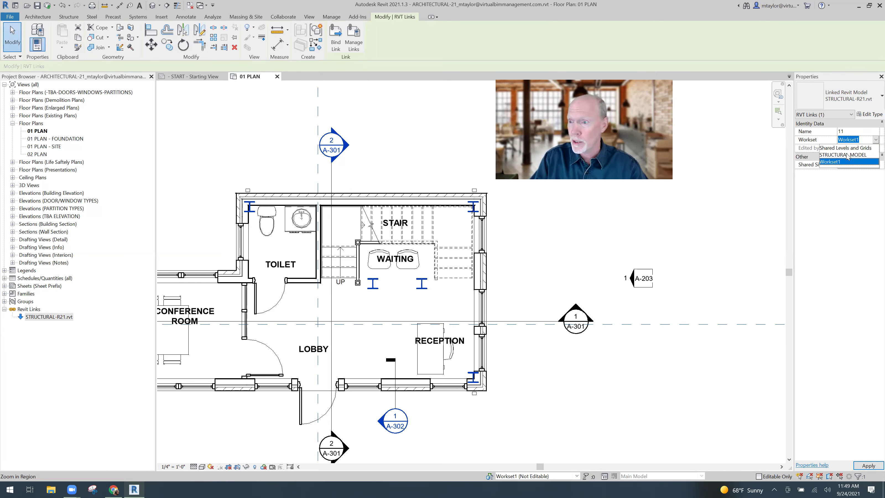
pyautogui.click(846, 155)
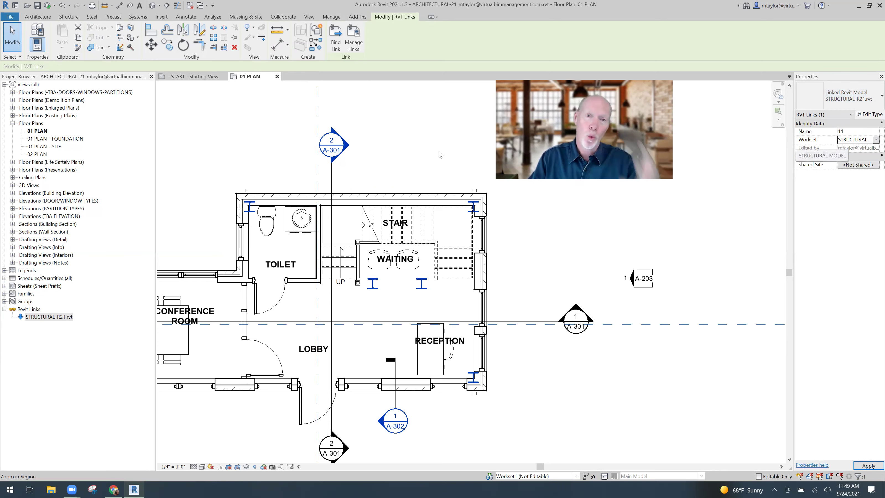
pyautogui.click(430, 136)
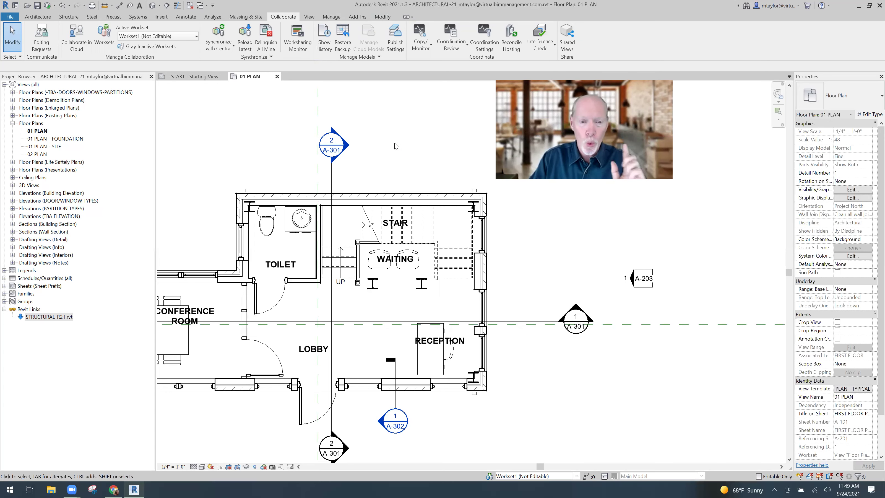
# - Close the STRUCTURAL MODEL workset by setting its Opened status to No, and apply the change to the project
pyautogui.scroll(-2, 399, 148)
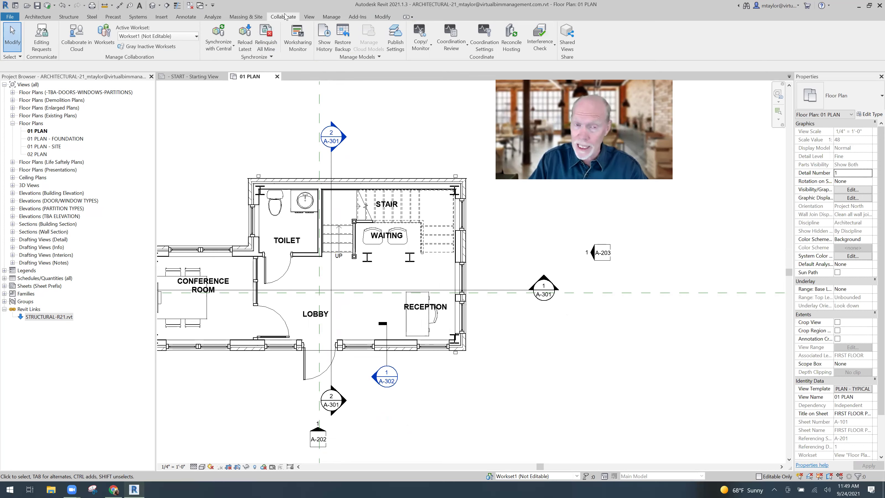
pyautogui.click(106, 39)
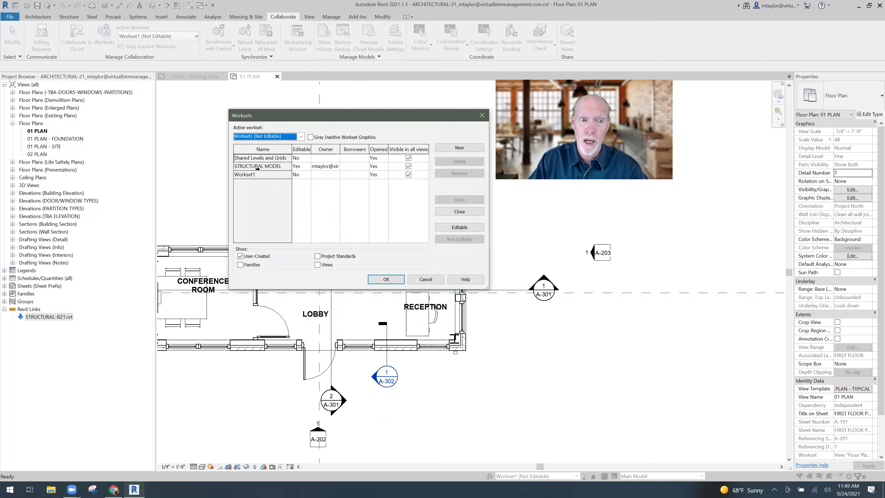
pyautogui.click(257, 166)
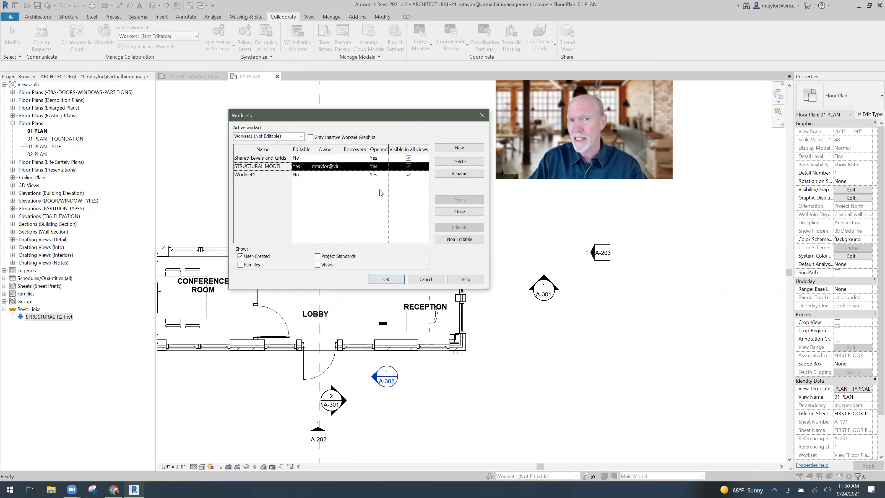
pyautogui.click(383, 167)
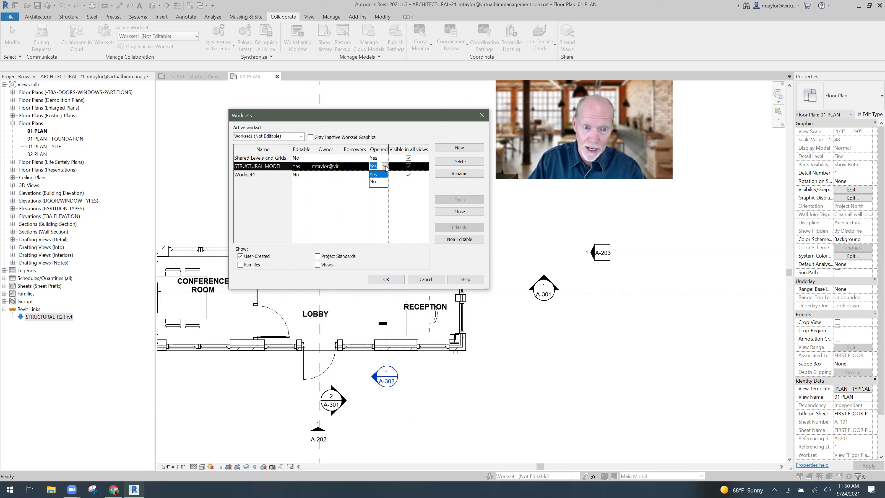
pyautogui.click(374, 182)
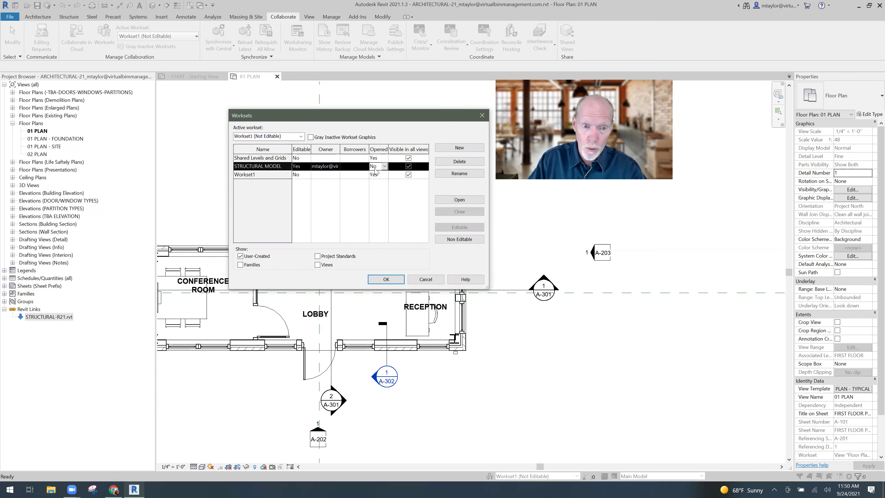
pyautogui.click(376, 166)
pyautogui.click(377, 174)
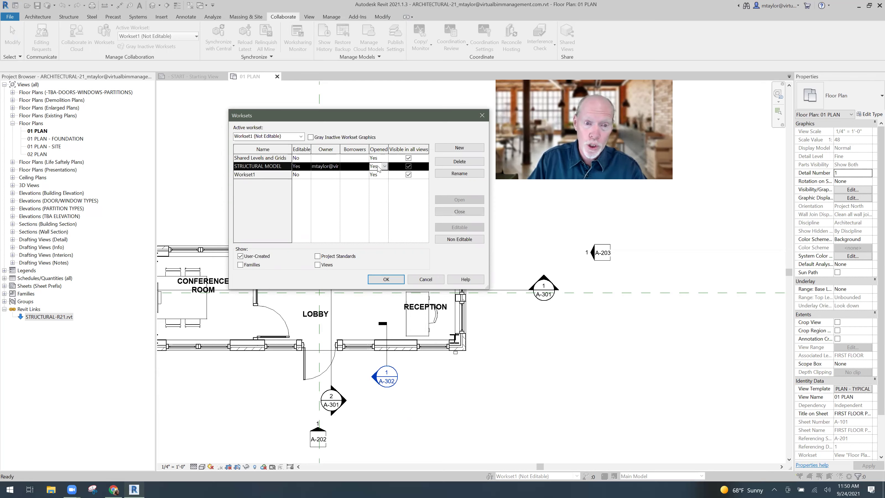
pyautogui.click(457, 211)
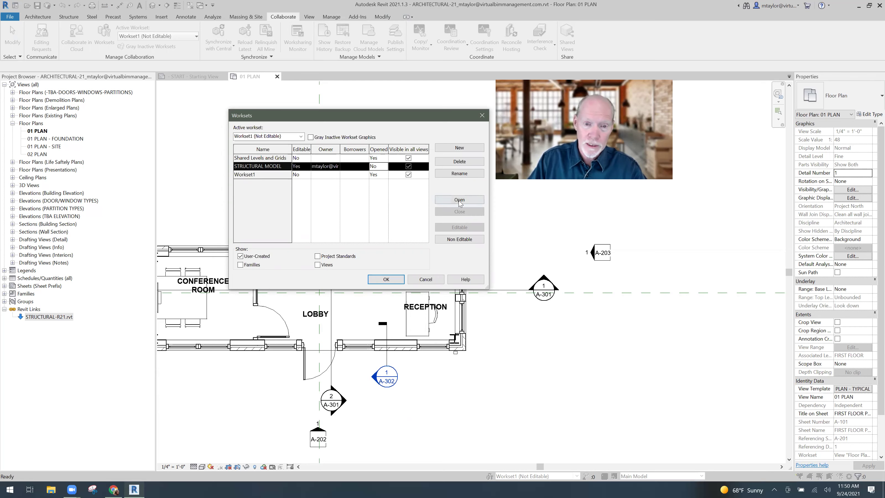
pyautogui.click(459, 202)
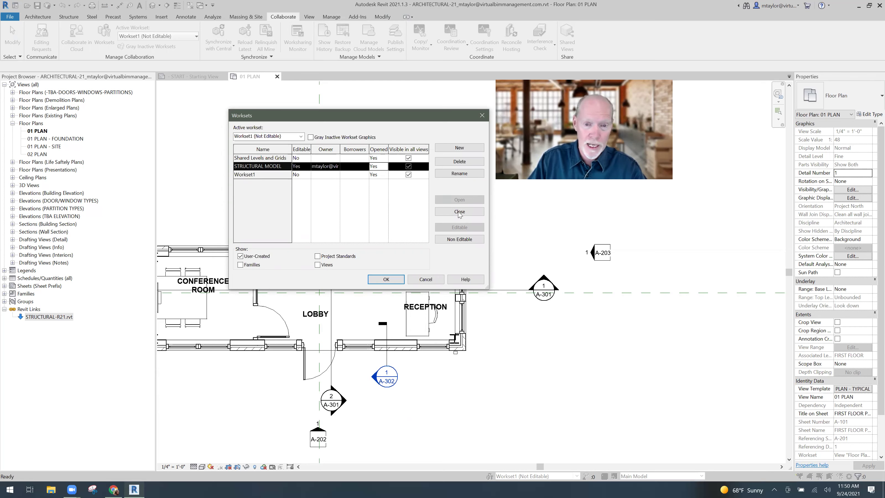
pyautogui.click(460, 213)
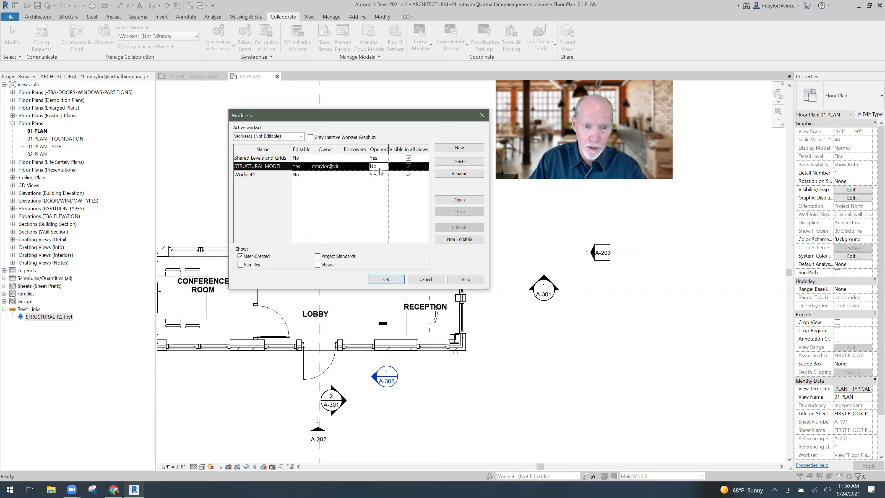
pyautogui.click(386, 279)
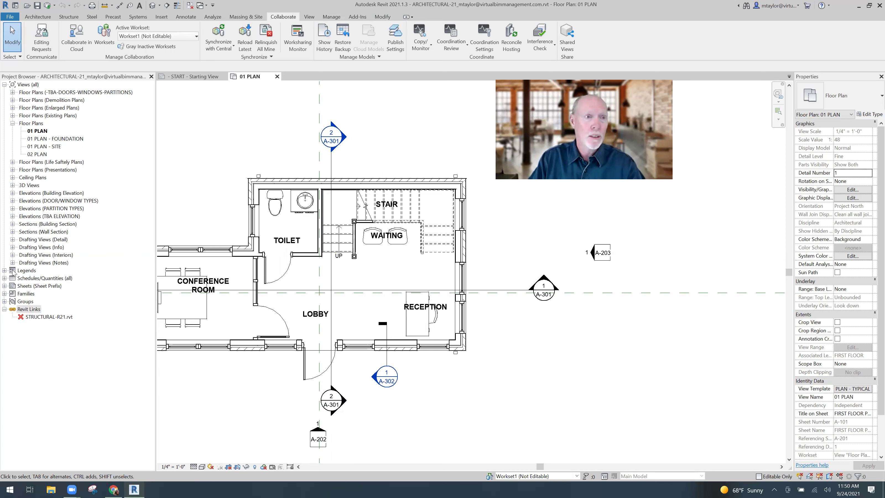
# - Reopen the STRUCTURAL MODEL workset by setting its Opened status to Yes
pyautogui.click(104, 35)
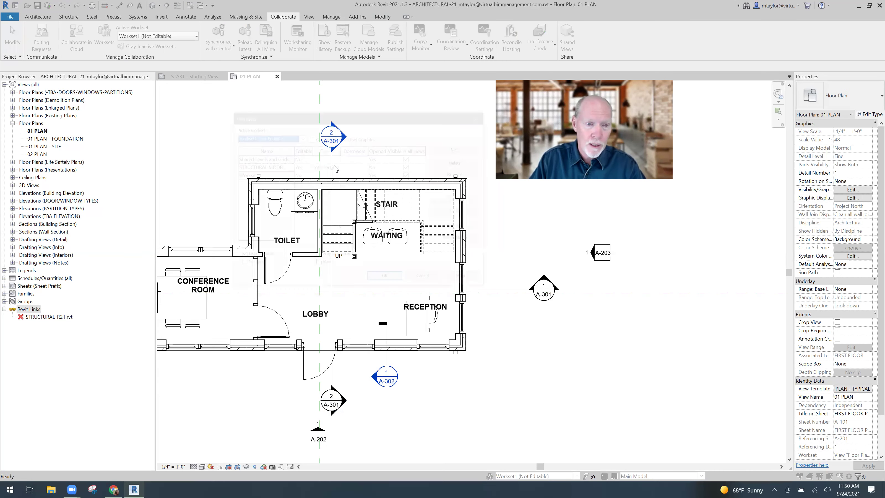
pyautogui.click(357, 167)
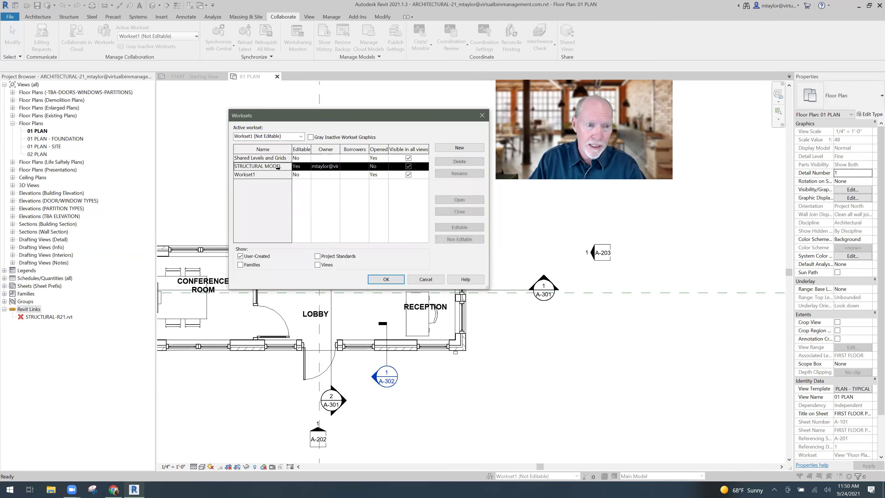
pyautogui.click(380, 167)
pyautogui.click(380, 176)
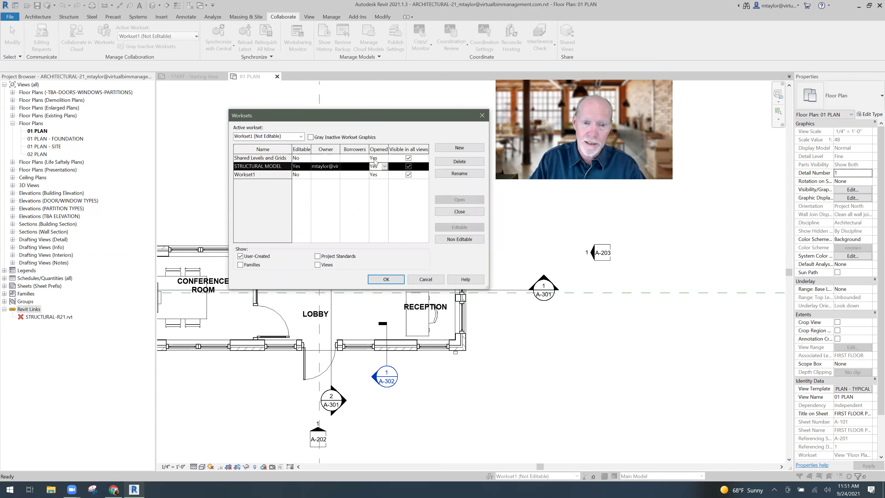
pyautogui.click(386, 280)
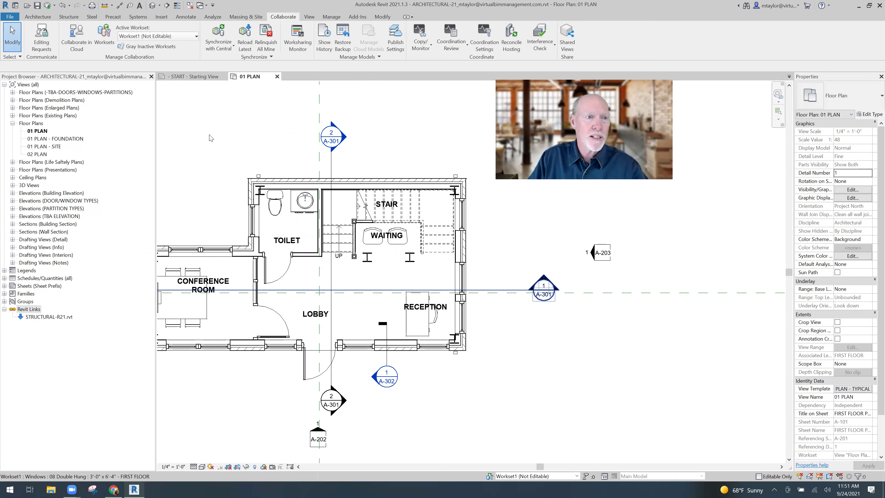
# - Turn off Visible in all views for the STRUCTURAL MODEL workset
pyautogui.click(104, 38)
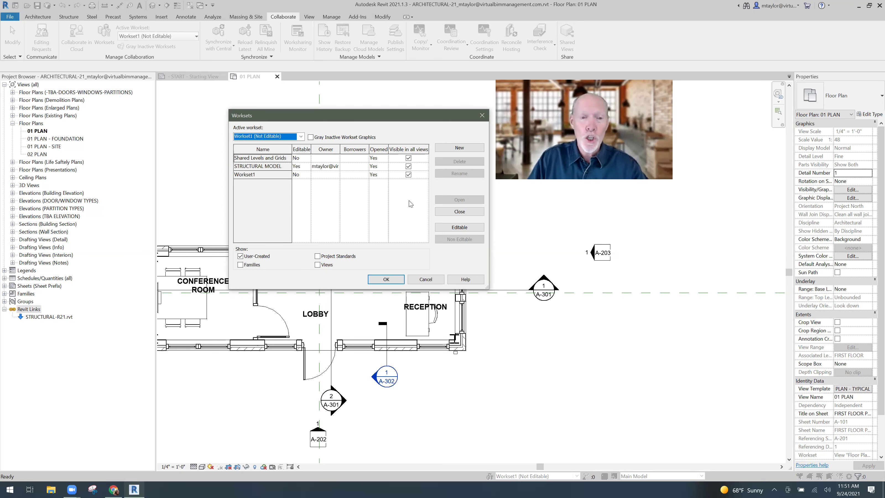
pyautogui.click(408, 166)
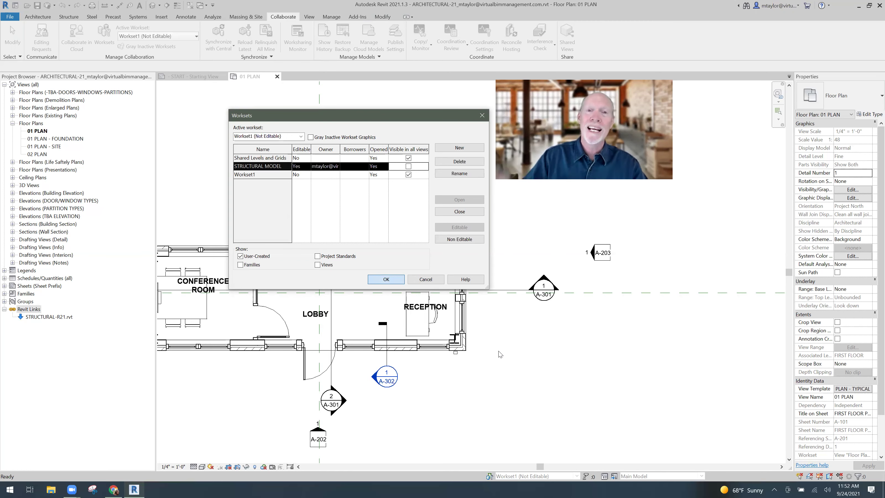
pyautogui.press('Return')
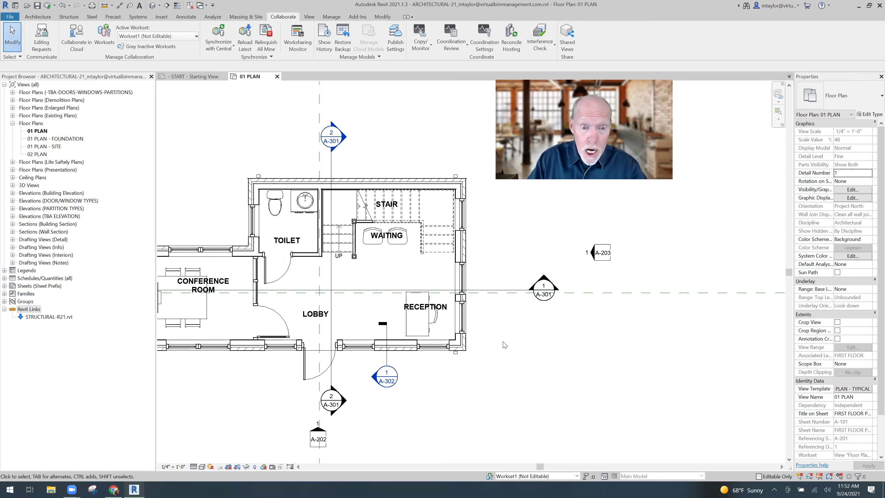
# - Remove the PLAN - TYPICAL view template from the 01 PLAN view by assigning <None>
pyautogui.click(850, 389)
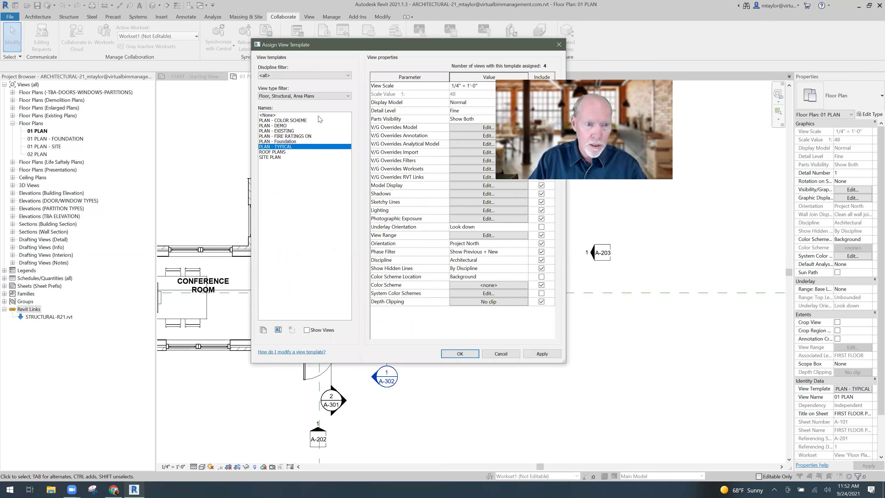
pyautogui.click(268, 116)
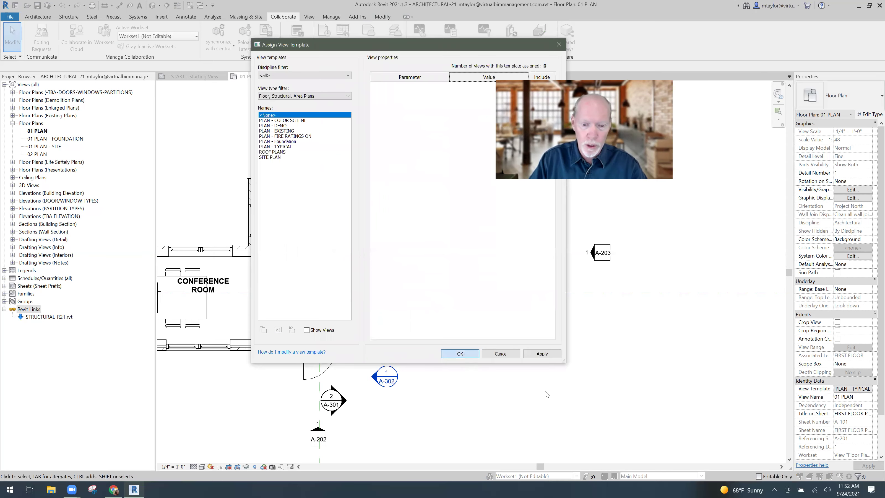
pyautogui.press('Return')
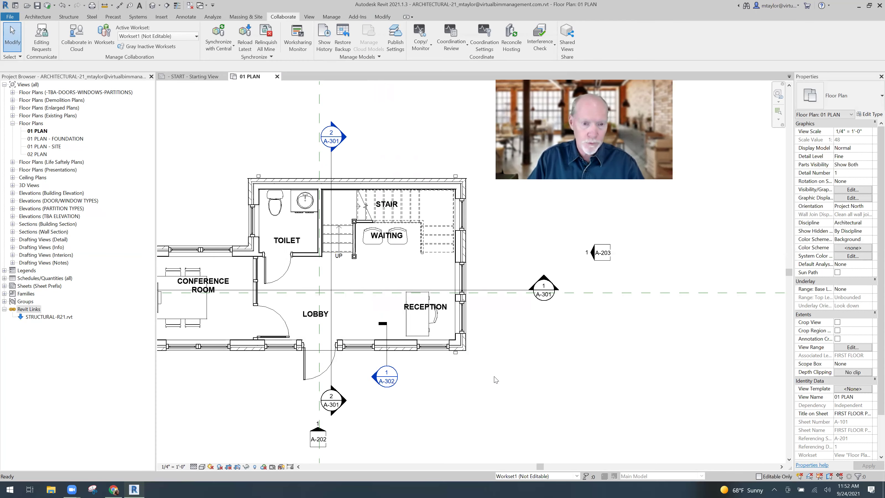
# - Override the STRUCTURAL MODEL workset's visibility setting to Show in the 01 PLAN view's visibility/graphic overrides
pyautogui.press('v')
pyautogui.press('g')
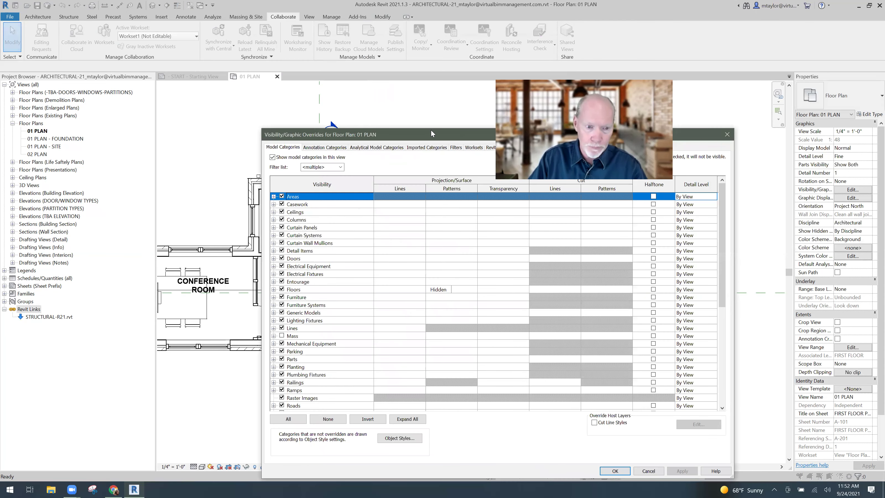
pyautogui.moveTo(431, 132); pyautogui.dragTo(197, 89)
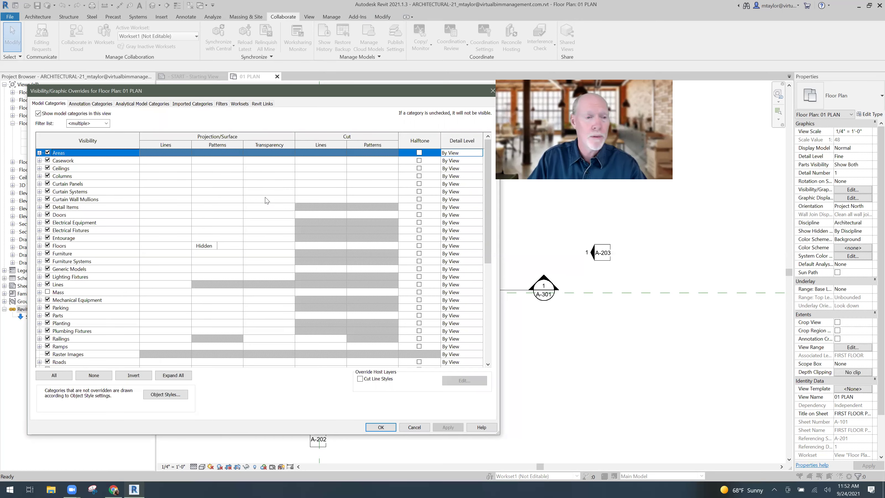
pyautogui.click(240, 104)
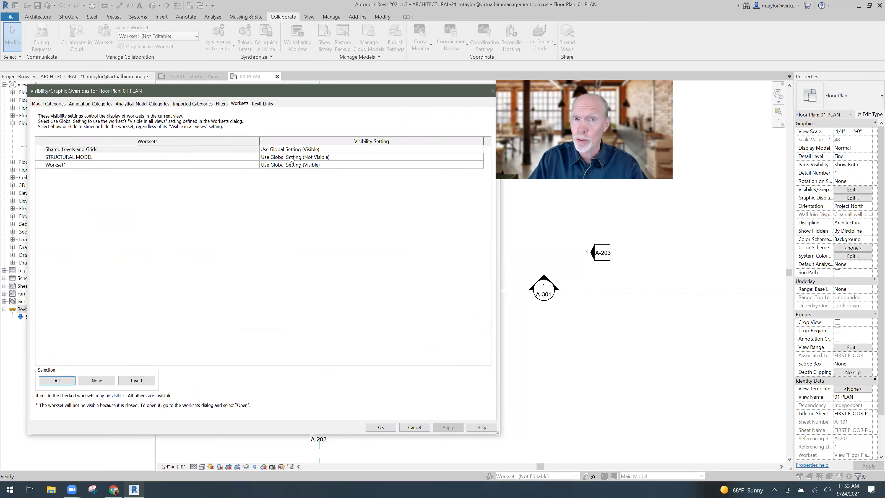
pyautogui.click(339, 158)
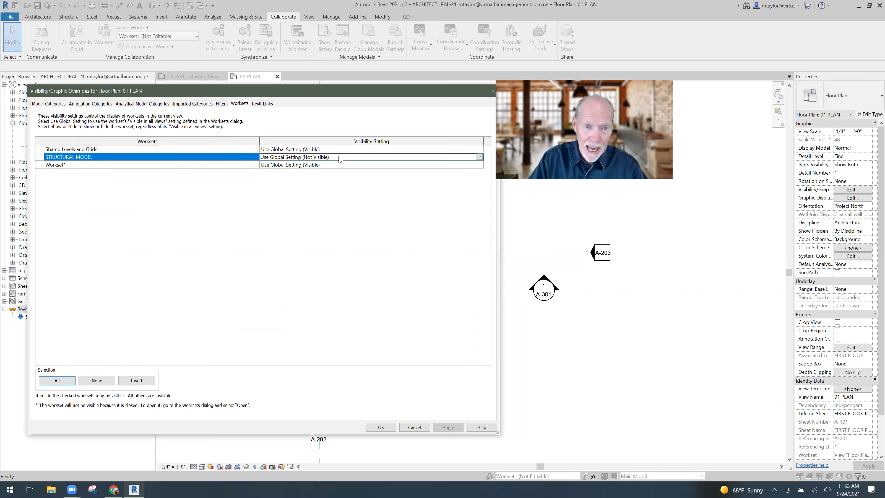
pyautogui.click(480, 157)
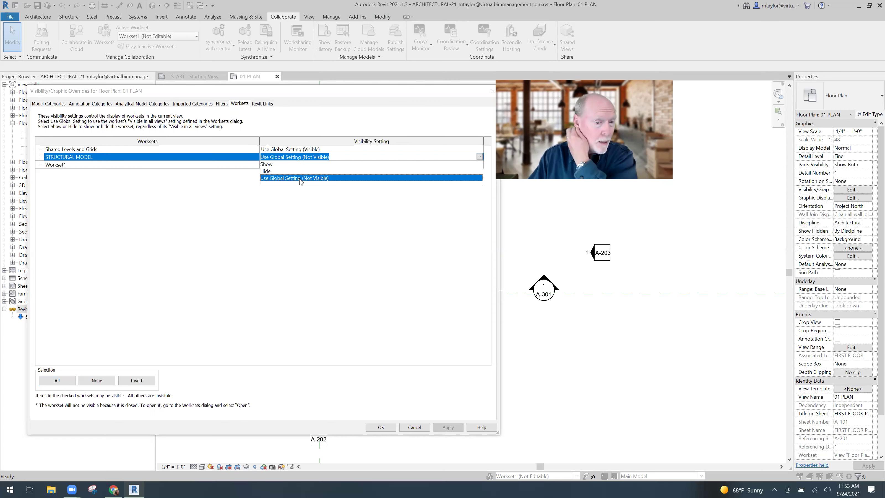
pyautogui.click(274, 165)
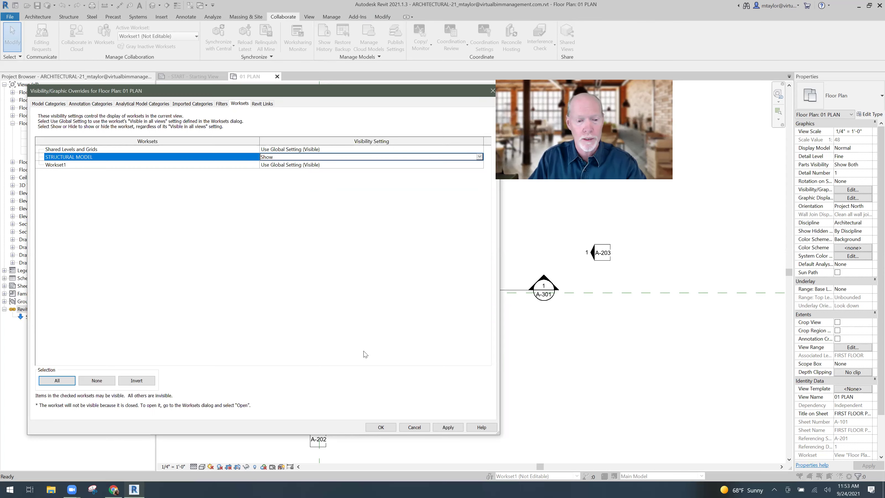
pyautogui.click(381, 427)
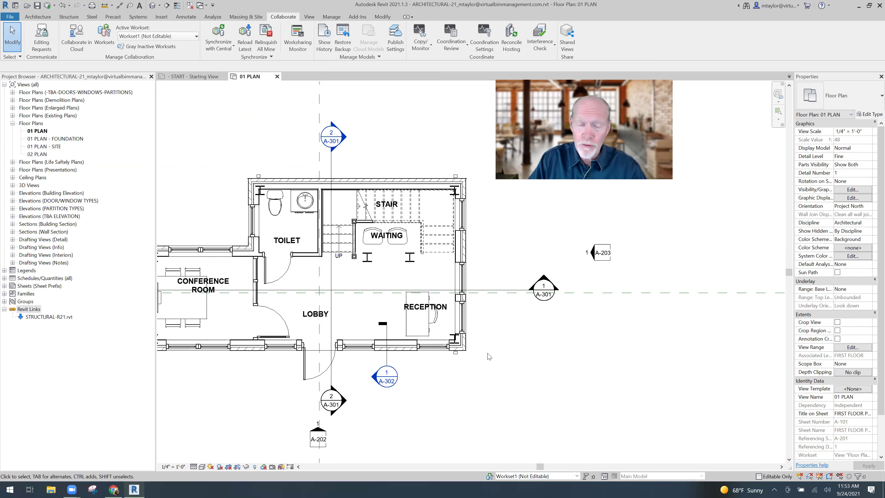
# - Display the 01 PLAN view colored by worksets and examine the linked structural columns against the architectural elements
pyautogui.moveTo(504, 356); pyautogui.dragTo(501, 342, button='middle')
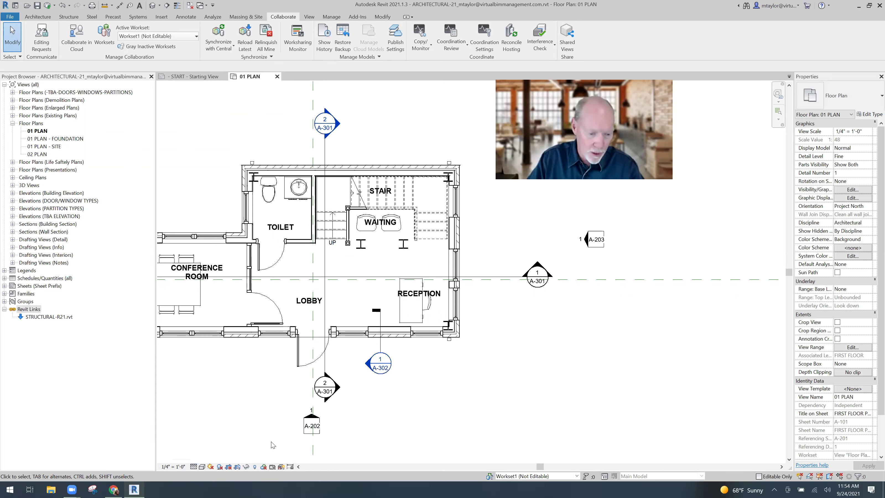
pyautogui.click(264, 467)
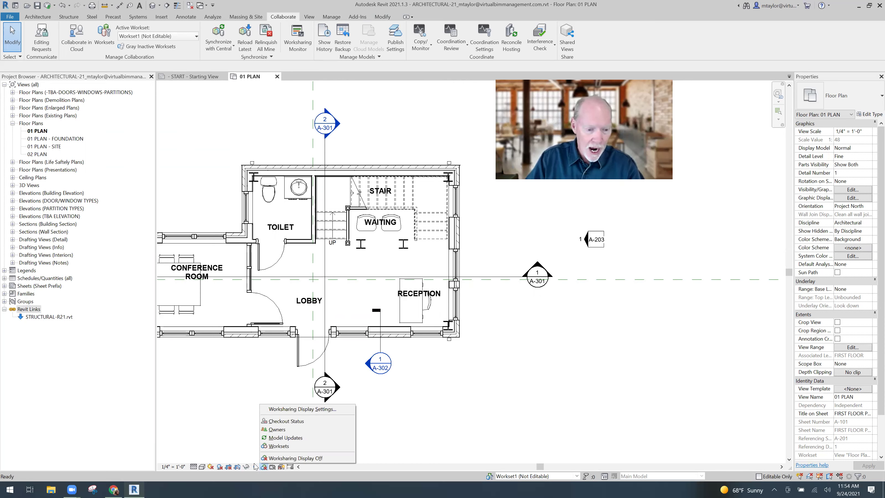
pyautogui.click(281, 447)
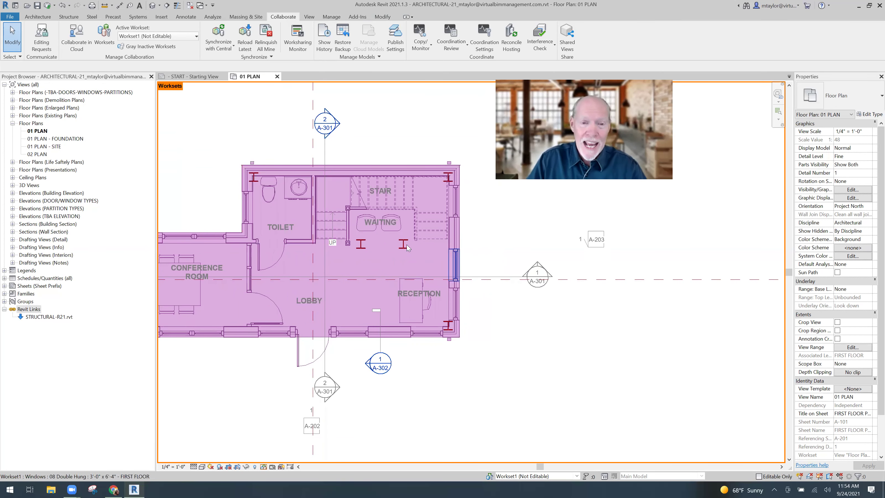
pyautogui.scroll(5, 396, 226)
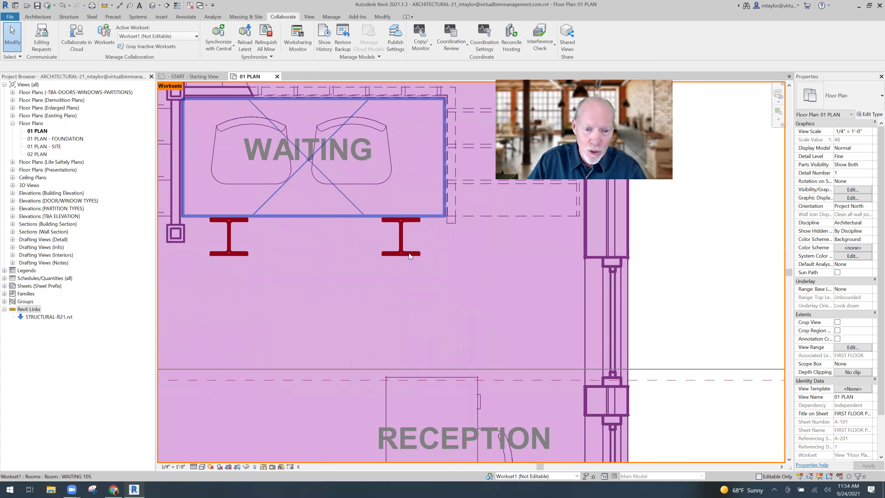
pyautogui.scroll(-3, 412, 288)
pyautogui.scroll(-2, 414, 294)
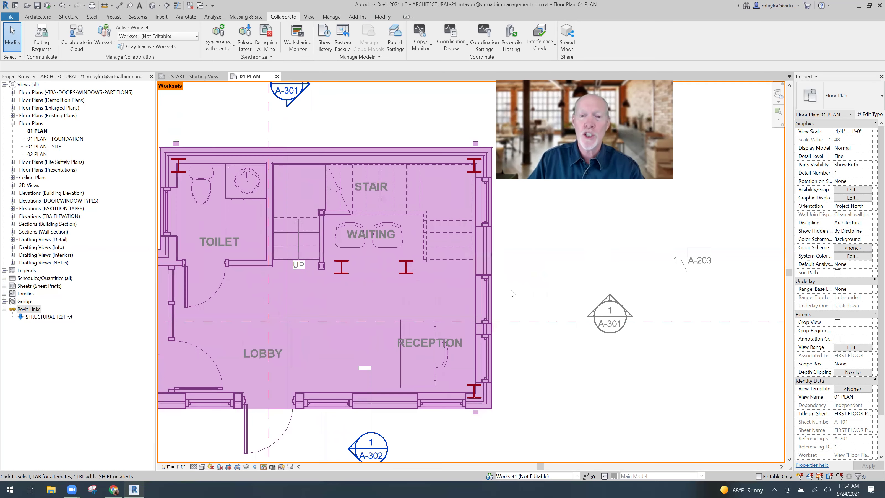
pyautogui.scroll(-2, 515, 293)
pyautogui.moveTo(237, 227); pyautogui.dragTo(324, 222, button='middle')
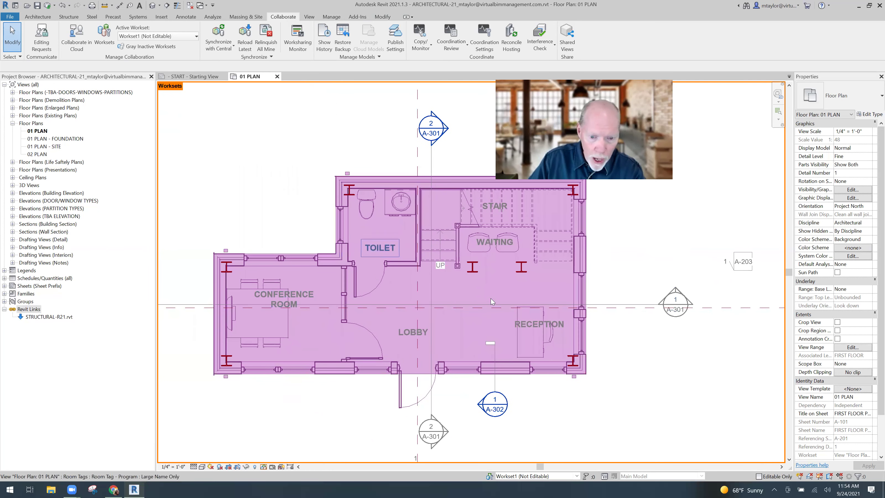
pyautogui.moveTo(590, 333); pyautogui.dragTo(441, 340, button='middle')
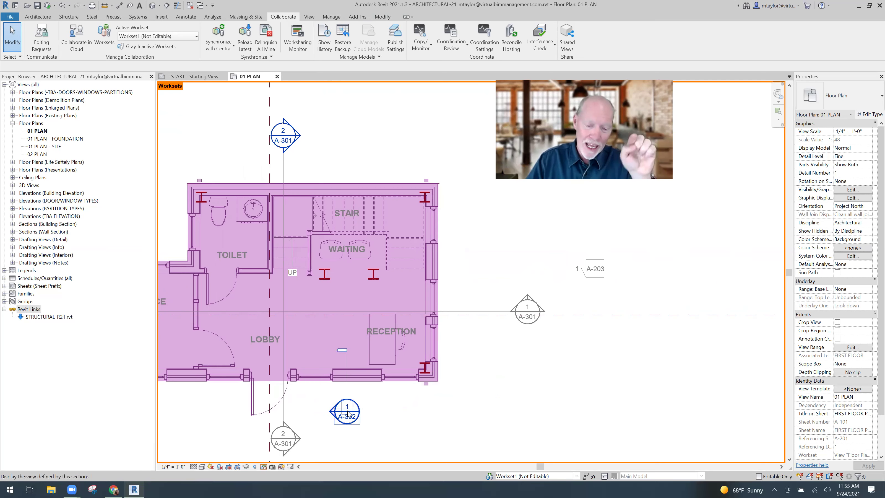
# - Turn off the worksharing display in the 01 PLAN view
pyautogui.click(264, 467)
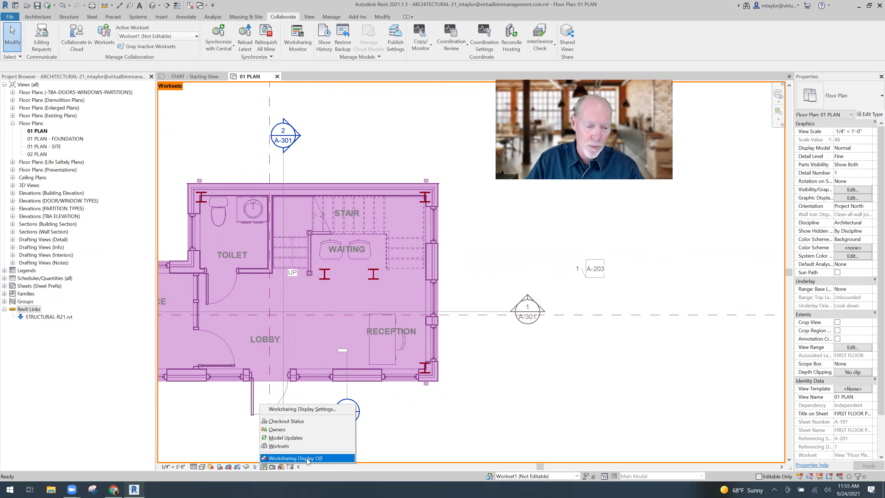
pyautogui.click(461, 405)
pyautogui.moveTo(451, 410); pyautogui.dragTo(488, 381, button='middle')
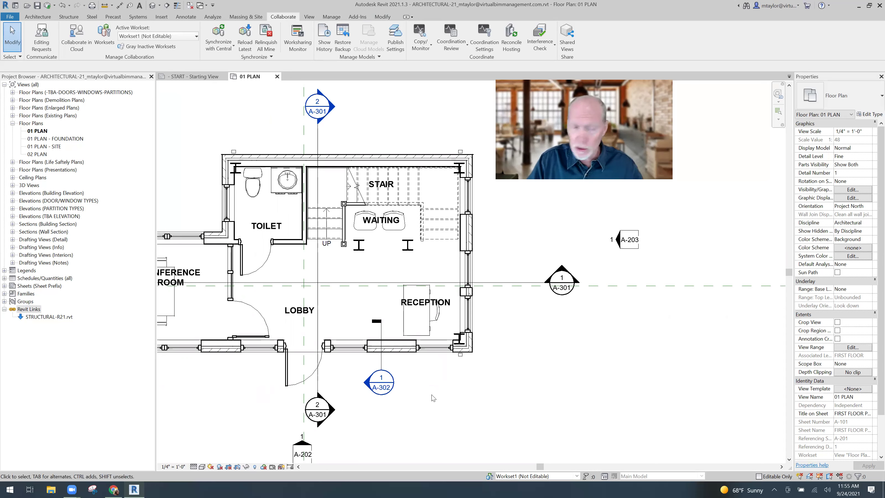
# - Create a new workset named PLUMBING MODEL that is visible in all views
pyautogui.click(104, 37)
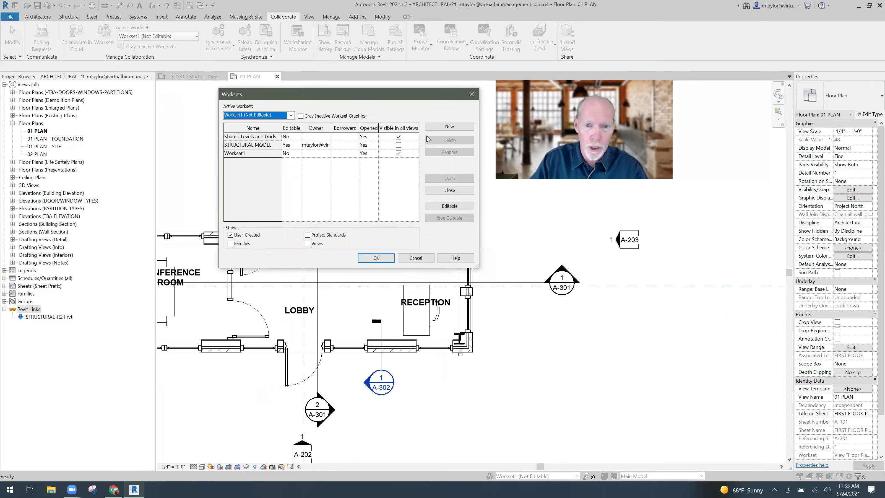
pyautogui.click(450, 127)
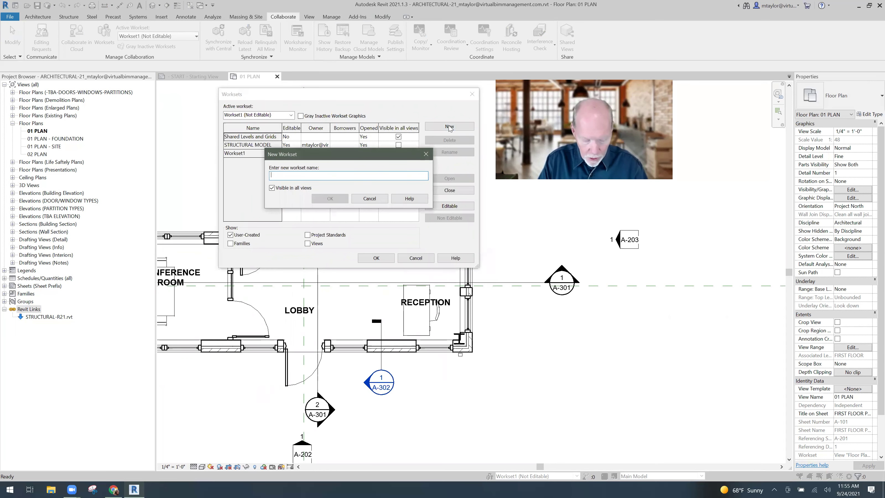
pyautogui.write('PLUMBING MODEL')
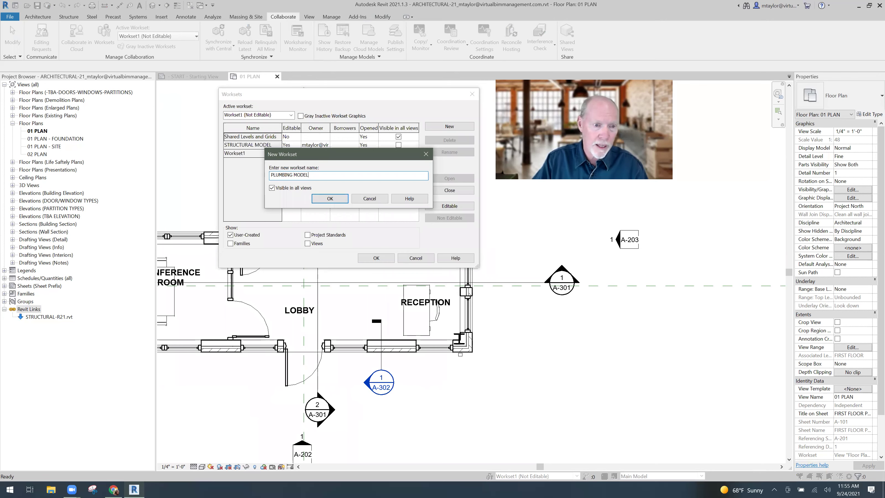
pyautogui.click(328, 199)
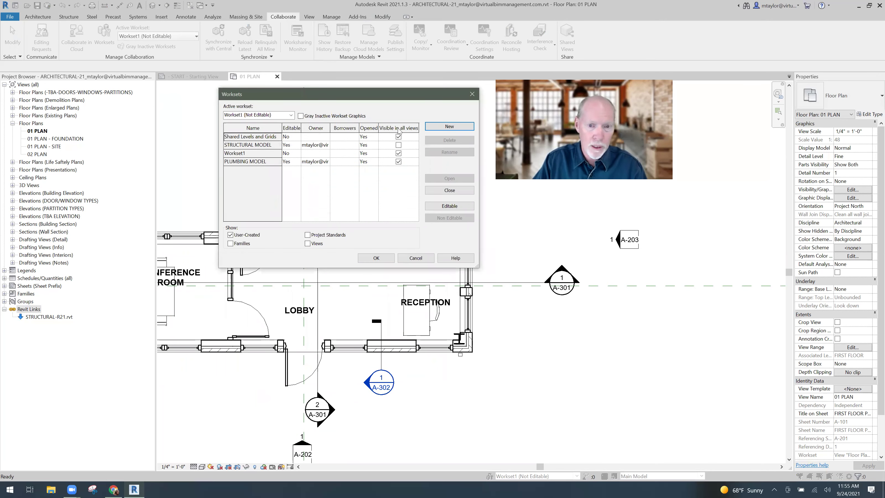
# - Create a workset named ELECTRICAL MODEL, visible in all views, and keep Workset1 as the active workset
pyautogui.click(450, 127)
pyautogui.write('ELEL')
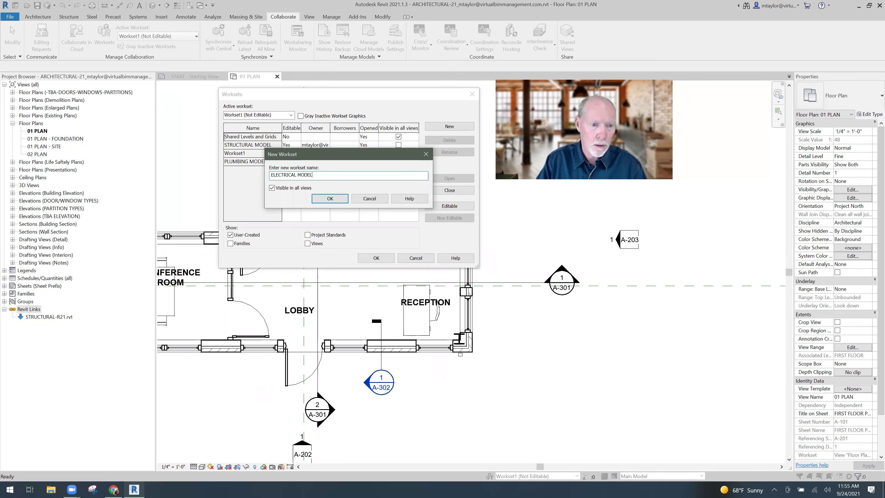
pyautogui.click(329, 198)
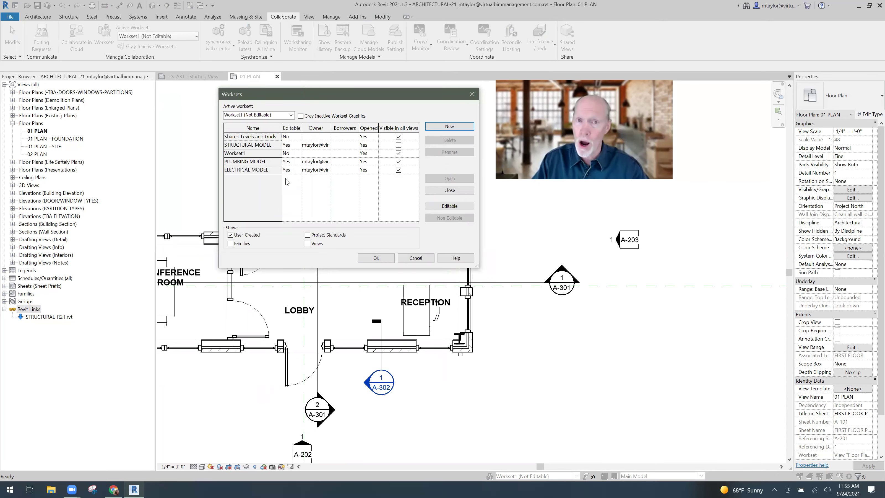
pyautogui.click(376, 258)
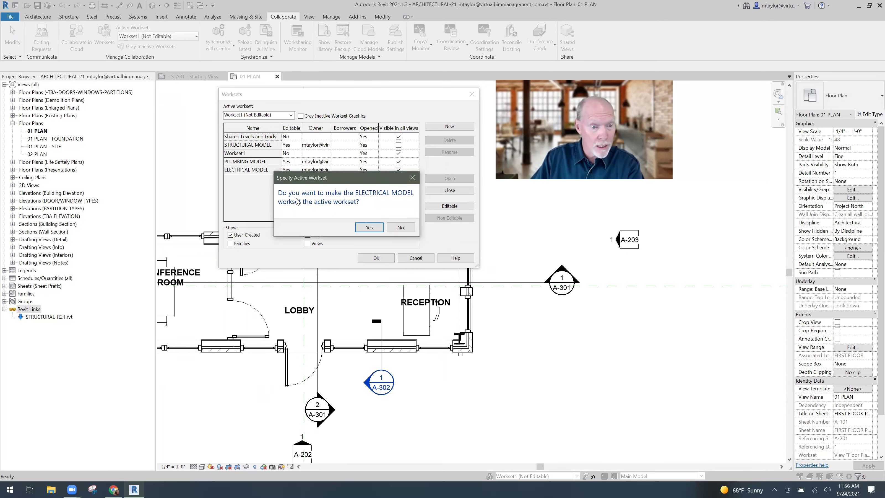
pyautogui.click(401, 227)
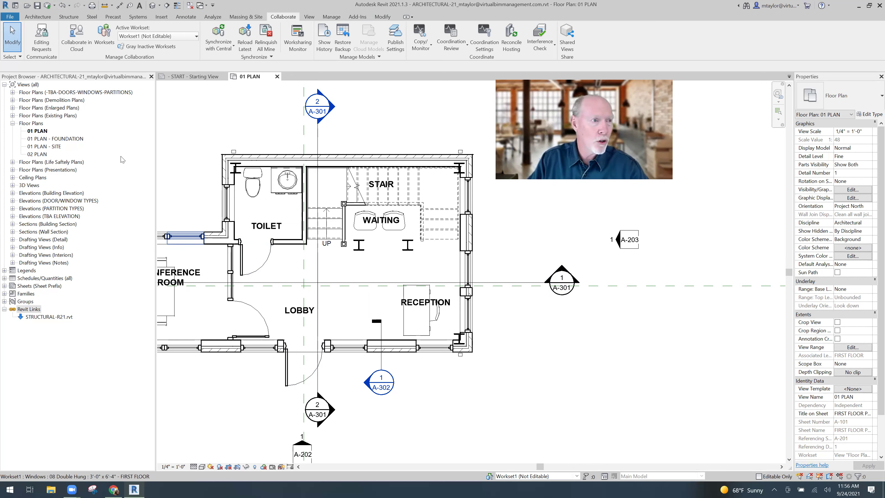
# - Link the Revit file ELECTRICAL-R21.rvt with Auto - Internal Origin to Internal Origin positioning
pyautogui.click(162, 17)
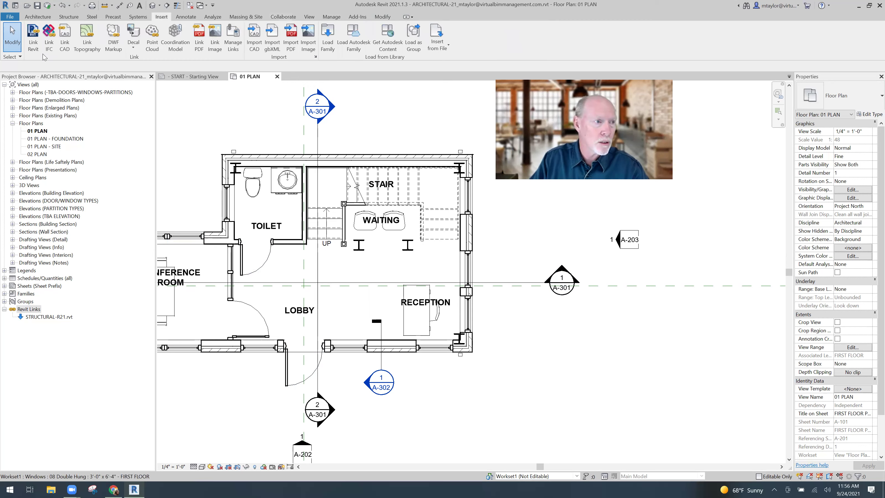
pyautogui.click(33, 37)
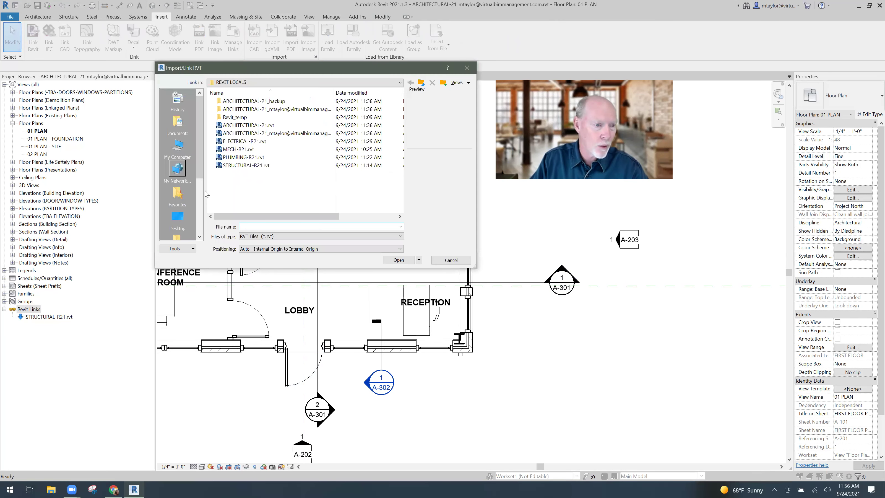
pyautogui.click(240, 142)
pyautogui.click(398, 260)
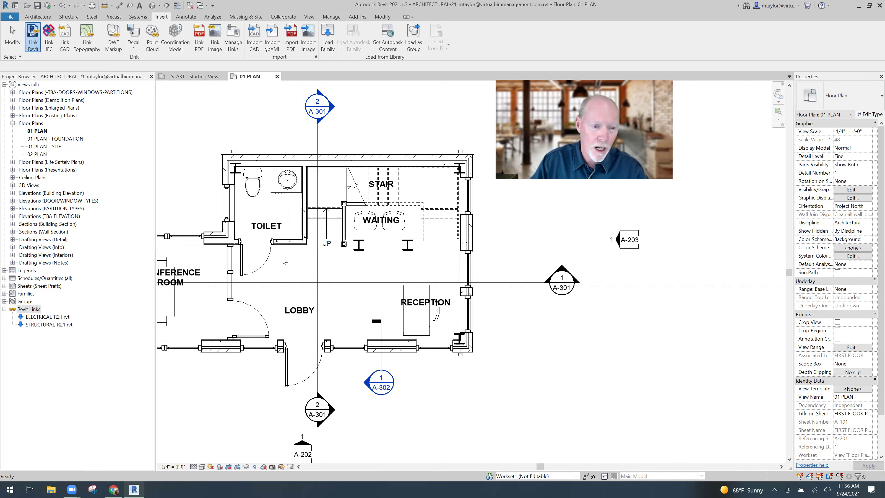
pyautogui.scroll(4, 282, 248)
pyautogui.scroll(-2, 307, 268)
pyautogui.scroll(-2, 310, 293)
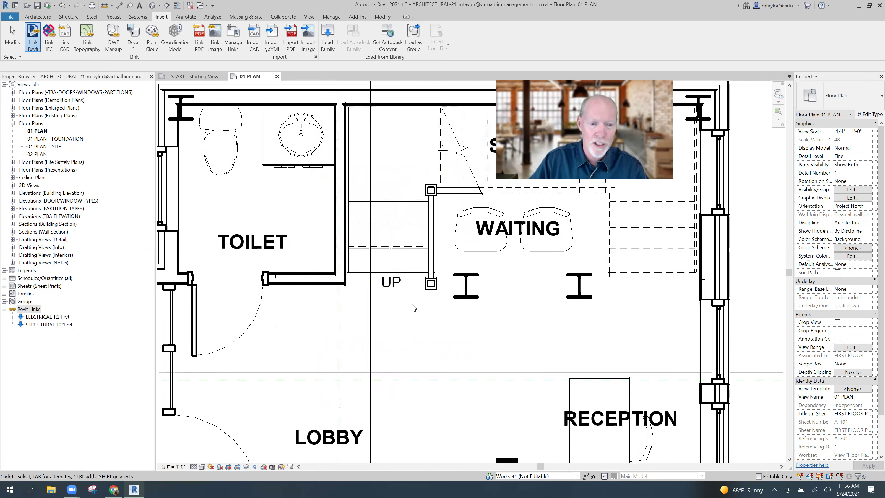
pyautogui.moveTo(406, 292); pyautogui.dragTo(354, 249, button='middle')
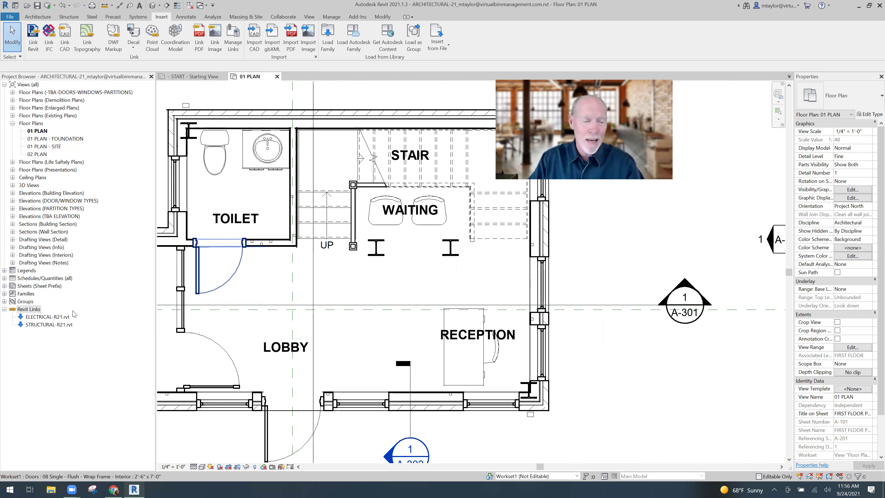
# - Select all instances of the ELECTRICAL-R21.rvt link in the entire project and assign them to the ELECTRICAL MODEL workset
pyautogui.click(46, 317)
pyautogui.rightClick(46, 317)
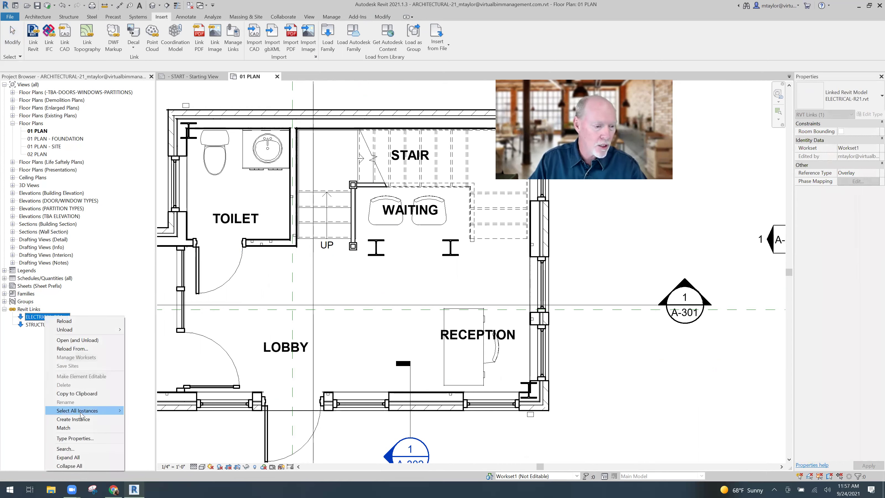
pyautogui.moveTo(82, 415)
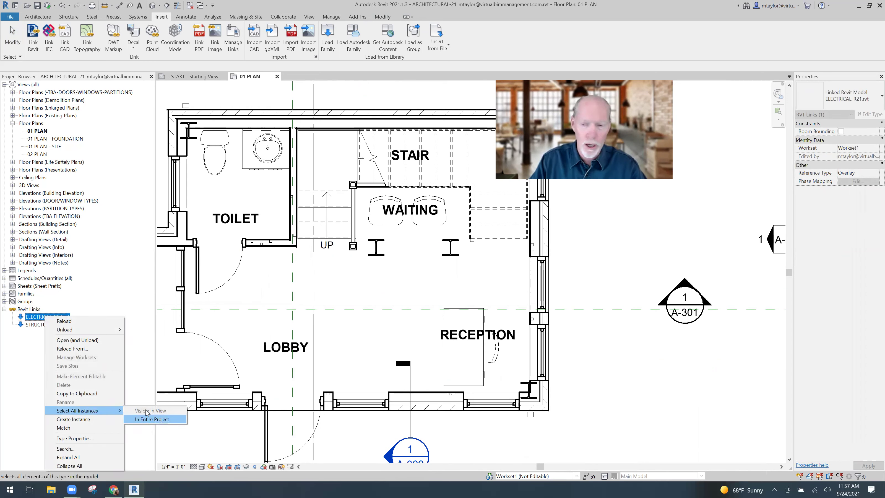
pyautogui.click(152, 419)
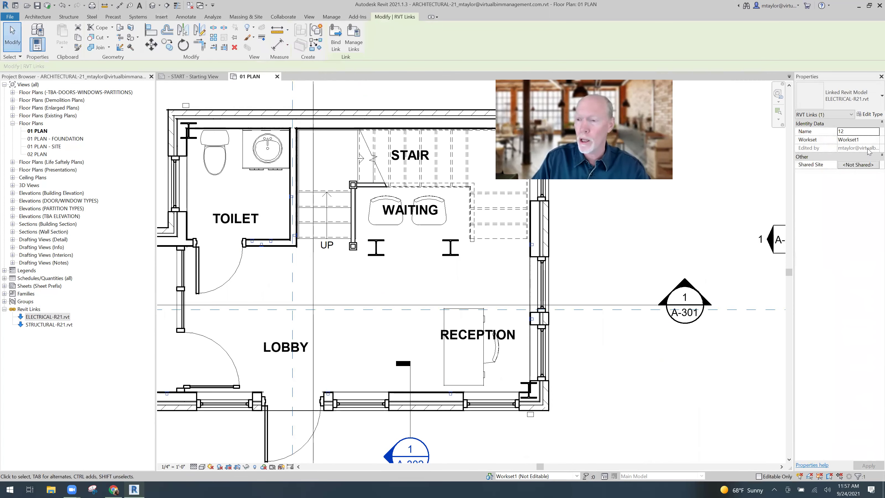
pyautogui.click(873, 142)
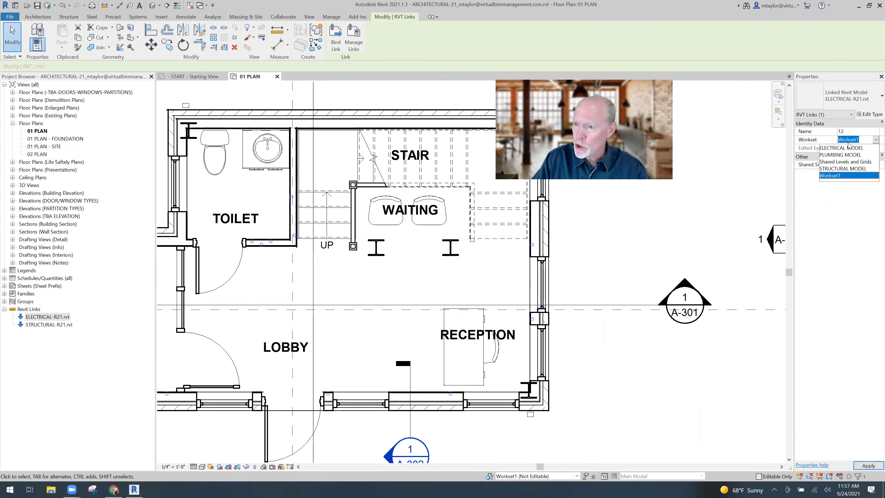
pyautogui.click(841, 148)
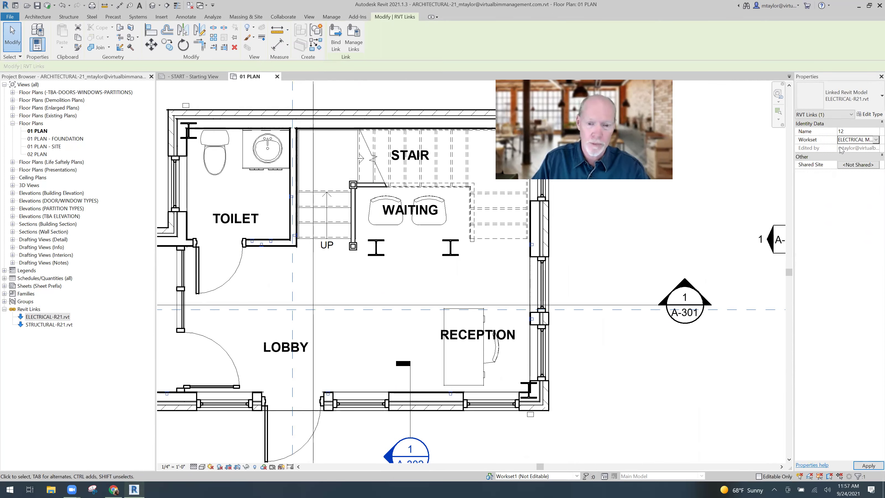
pyautogui.click(594, 350)
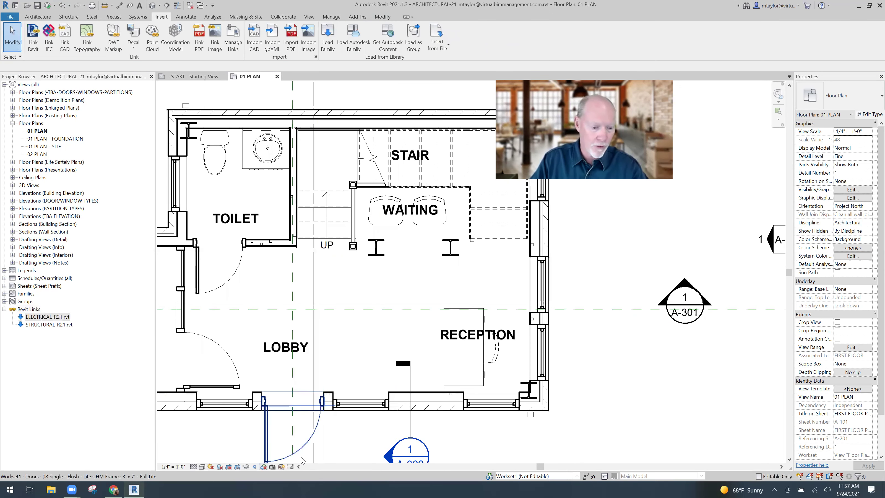
# - Display the 01 PLAN view colored by worksets and examine the linked electrical devices in the toilet room walls
pyautogui.click(263, 467)
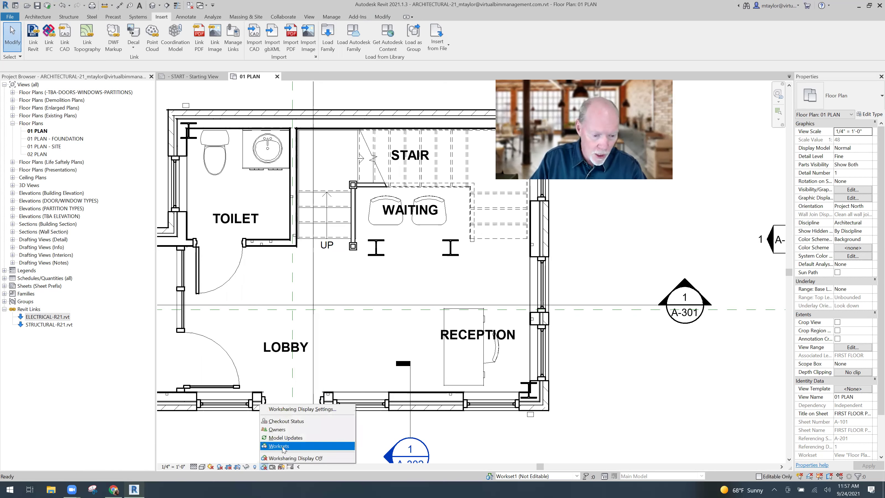
pyautogui.click(308, 445)
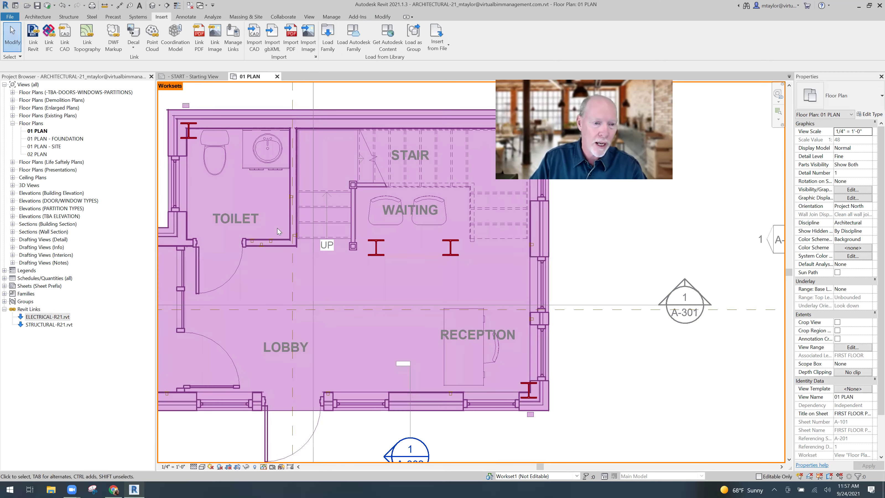
pyautogui.scroll(3, 278, 231)
pyautogui.scroll(3, 304, 169)
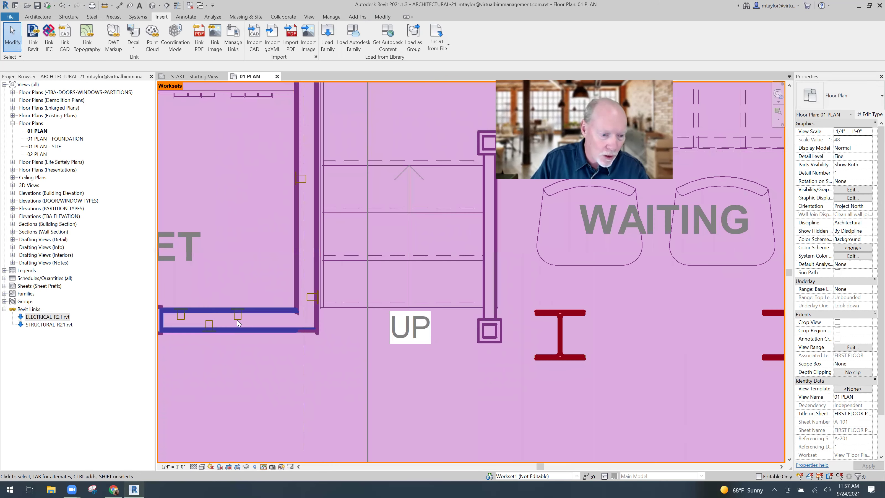
pyautogui.scroll(3, 243, 348)
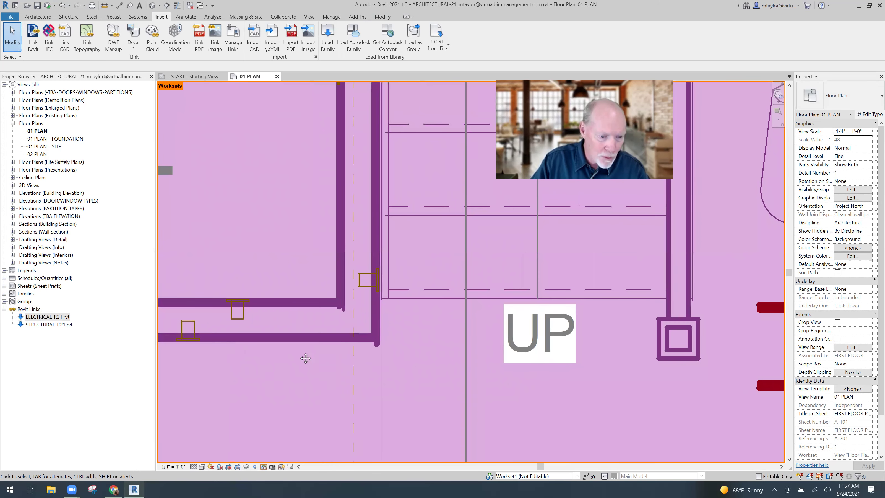
pyautogui.scroll(2, 304, 356)
pyautogui.moveTo(304, 355); pyautogui.dragTo(332, 345, button='middle')
pyautogui.scroll(-1, 369, 340)
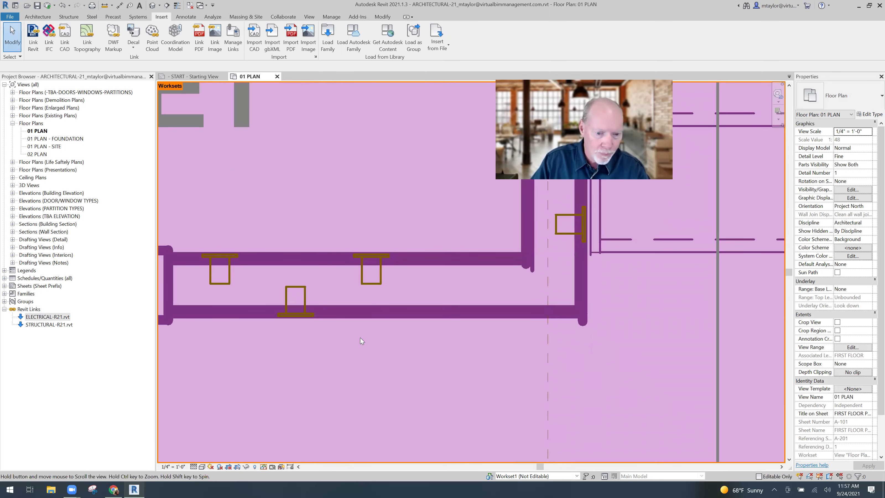
pyautogui.keyDown('shift'); pyautogui.hscroll(-2, 352, 347); pyautogui.keyUp('shift')
pyautogui.scroll(-3, 345, 346)
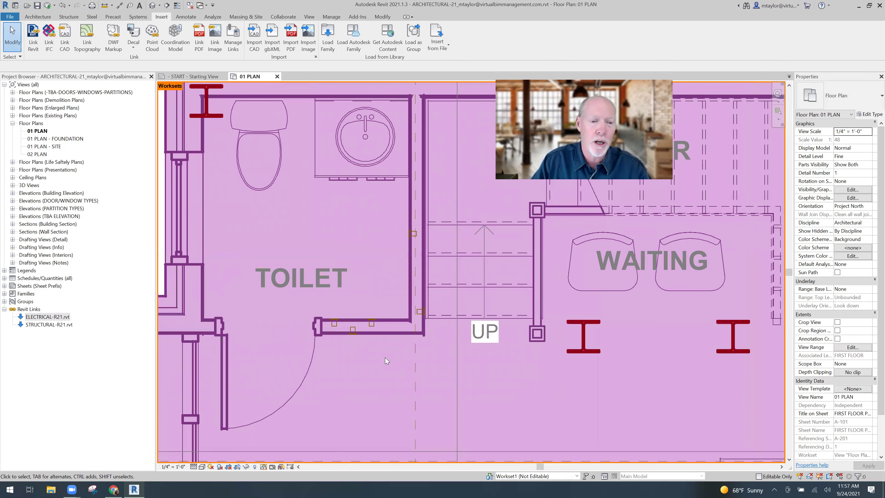
pyautogui.scroll(-1, 386, 362)
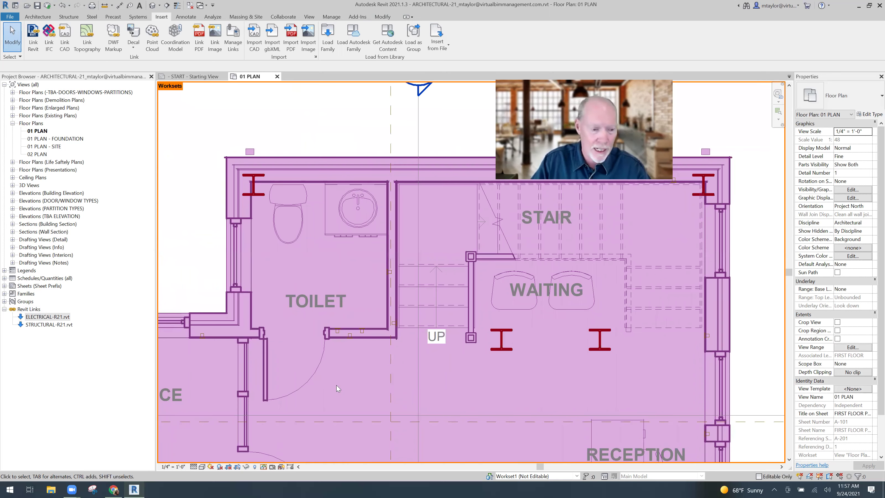
# - Examine the linked electrical devices around the conference room and toilet, and turn the worksharing display back off
pyautogui.moveTo(266, 344); pyautogui.dragTo(415, 285, button='middle')
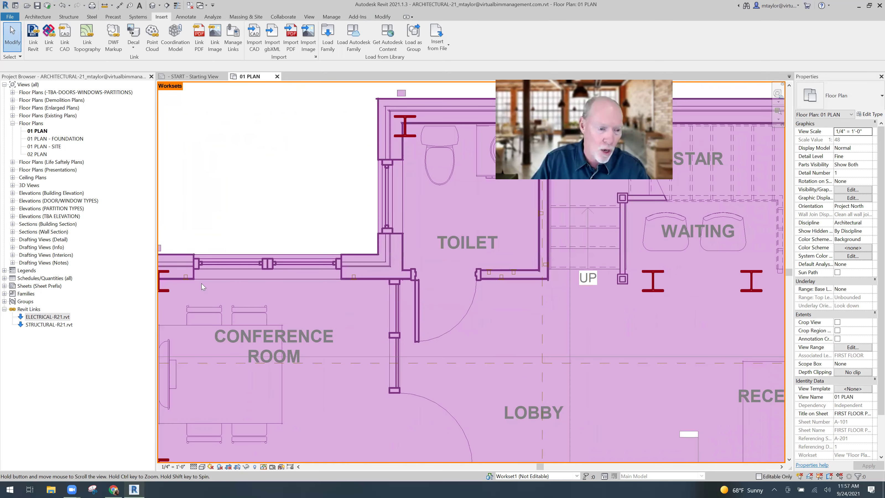
pyautogui.moveTo(396, 318); pyautogui.dragTo(416, 318, button='middle')
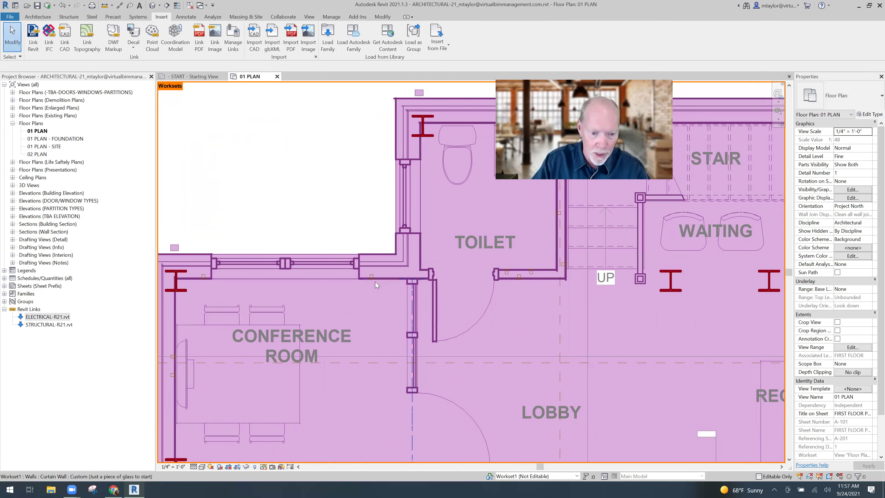
pyautogui.scroll(2, 375, 285)
pyautogui.scroll(2, 391, 349)
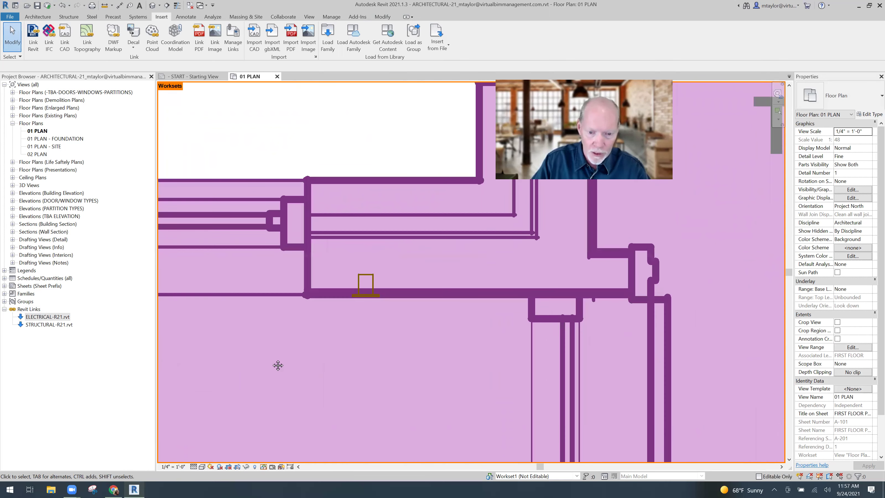
pyautogui.scroll(-3, 322, 322)
pyautogui.moveTo(450, 317); pyautogui.dragTo(447, 319, button='middle')
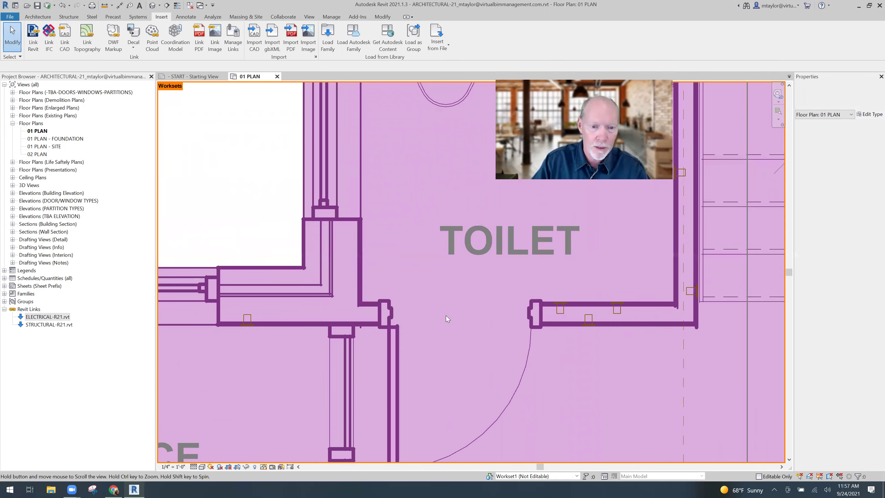
pyautogui.scroll(-3, 447, 319)
pyautogui.scroll(-4, 449, 343)
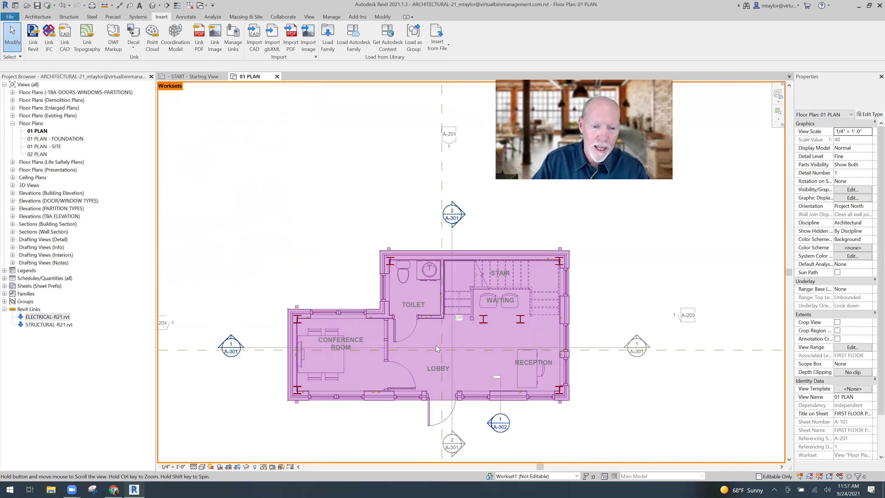
pyautogui.moveTo(436, 348); pyautogui.dragTo(340, 274, button='middle')
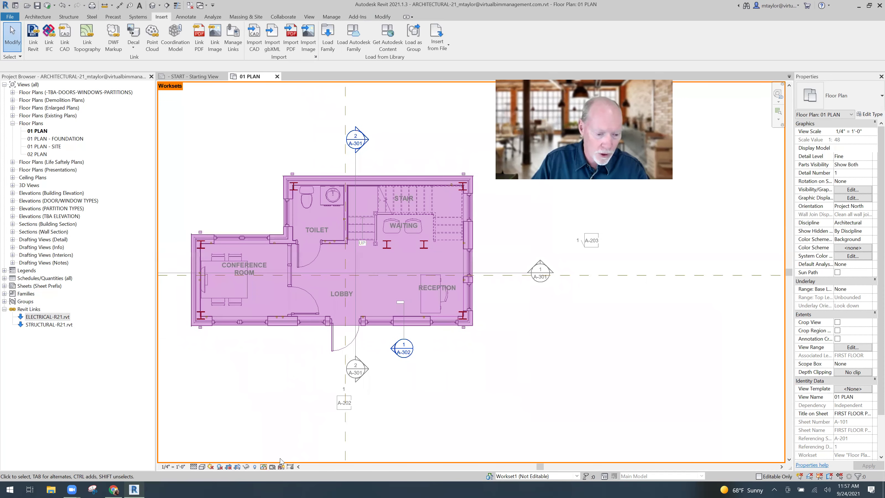
pyautogui.click(264, 466)
pyautogui.press('Return')
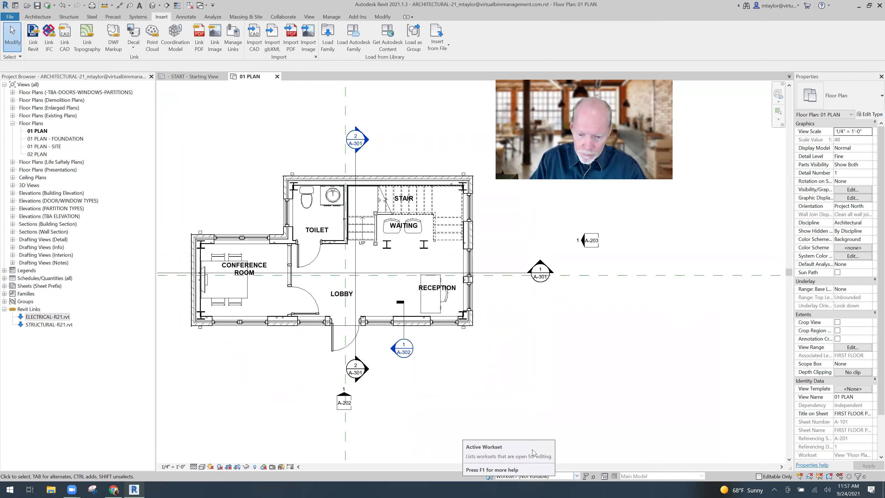
# - Make PLUMBING MODEL the active workset and link the Revit file PLUMBING-R21.rvt with Auto - Internal Origin to Internal Origin positioning
pyautogui.click(568, 476)
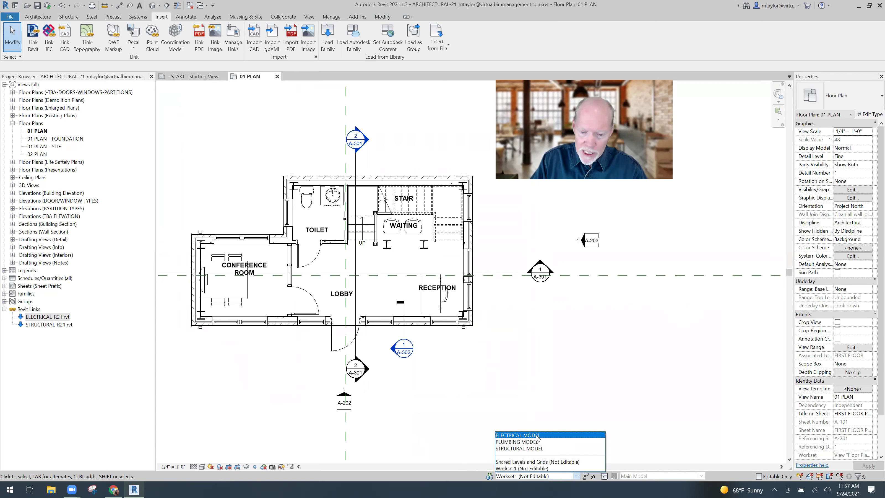
pyautogui.click(515, 442)
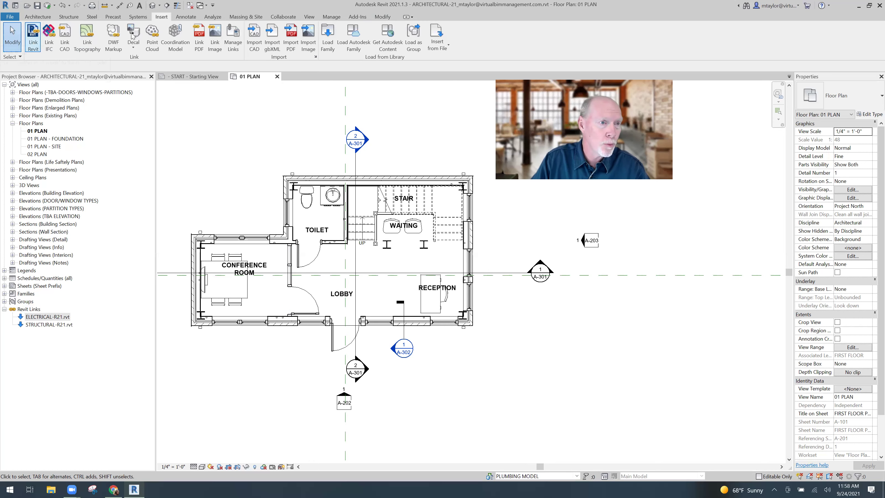
pyautogui.click(32, 42)
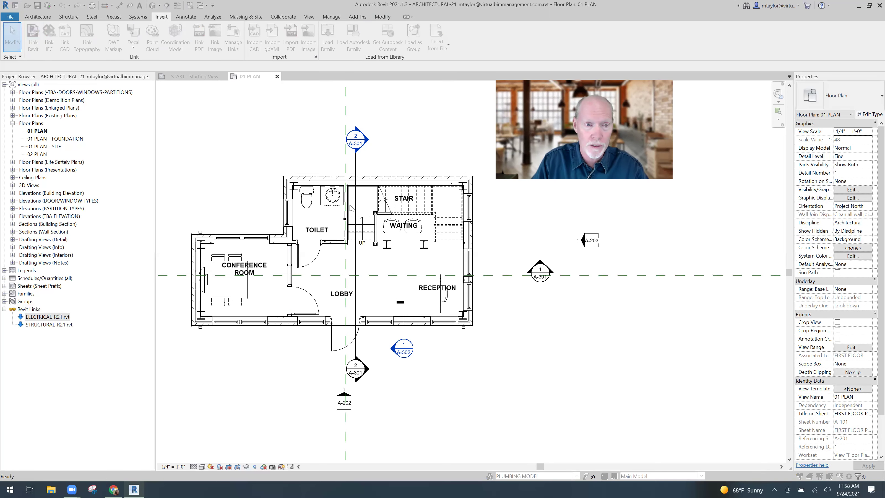
pyautogui.click(246, 158)
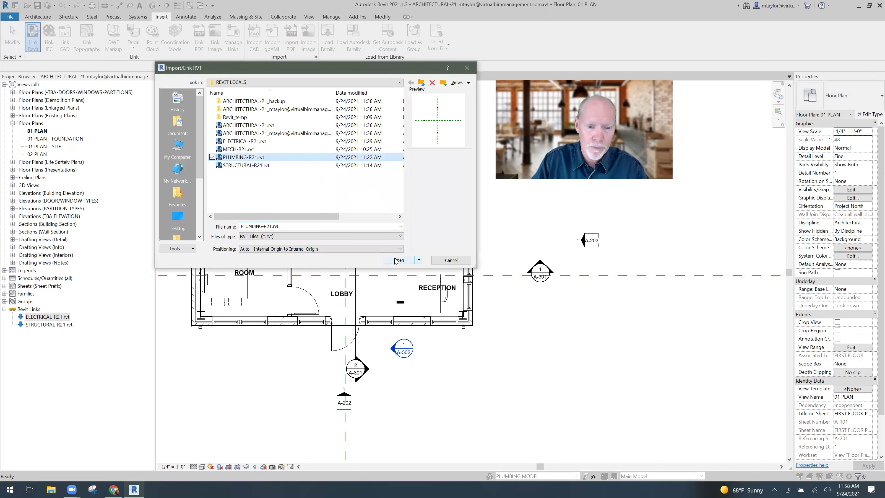
pyautogui.press('Return')
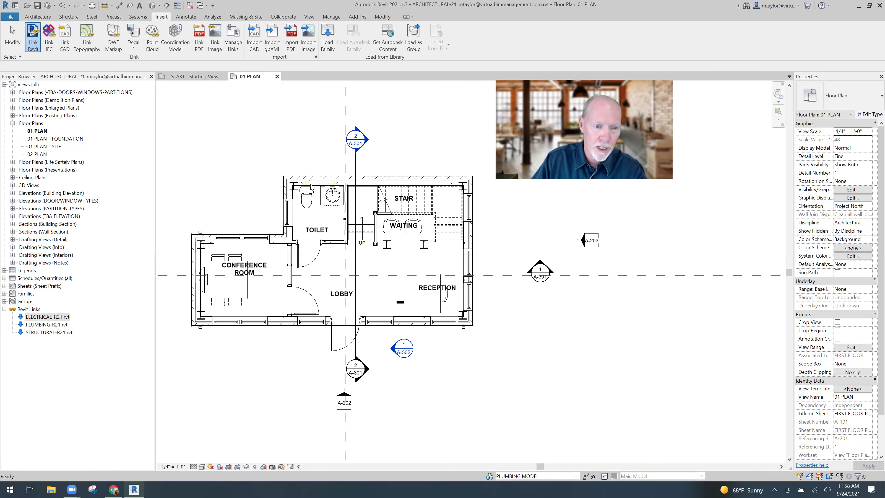
# - Select all instances of the PLUMBING-R21.rvt link in the entire project, check their workset assignment, and clear the selection
pyautogui.scroll(6, 327, 215)
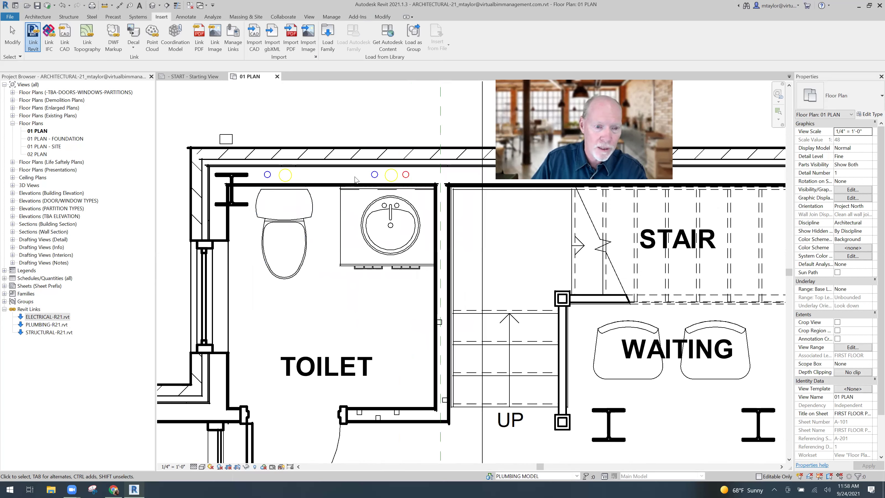
pyautogui.rightClick(39, 325)
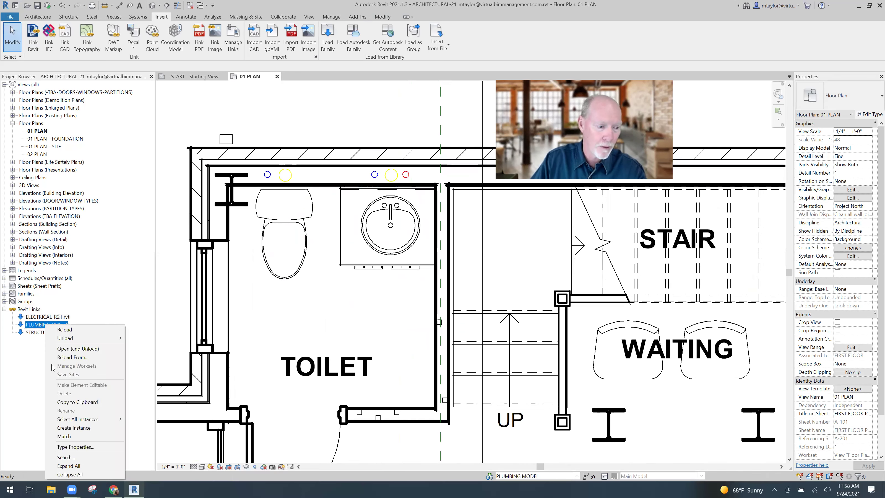
pyautogui.moveTo(81, 421)
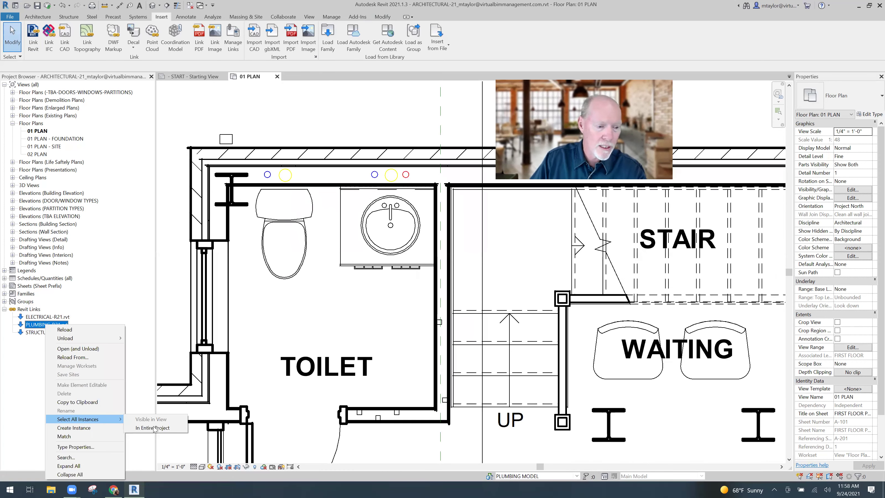
pyautogui.click(156, 428)
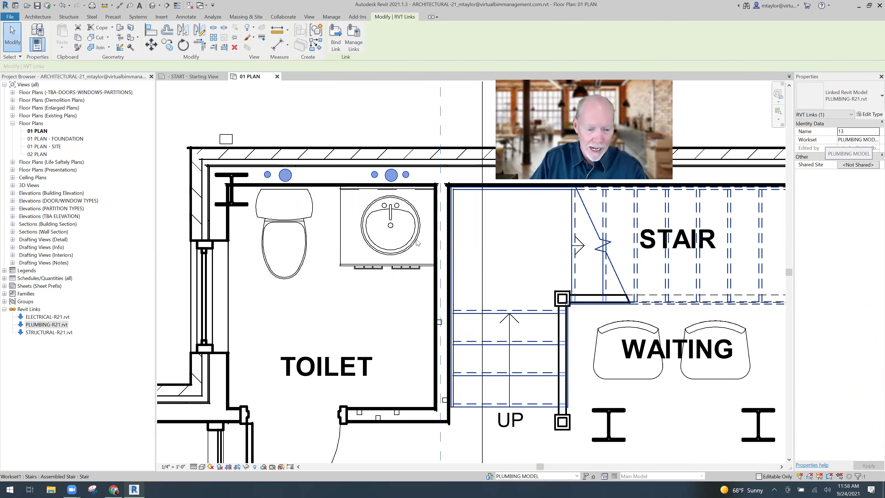
pyautogui.click(381, 440)
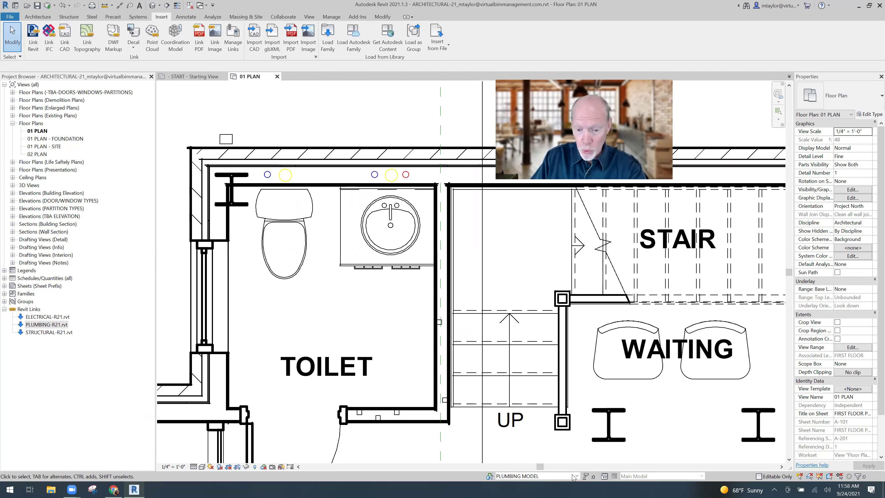
# - Make Workset1 the active workset again
pyautogui.click(530, 475)
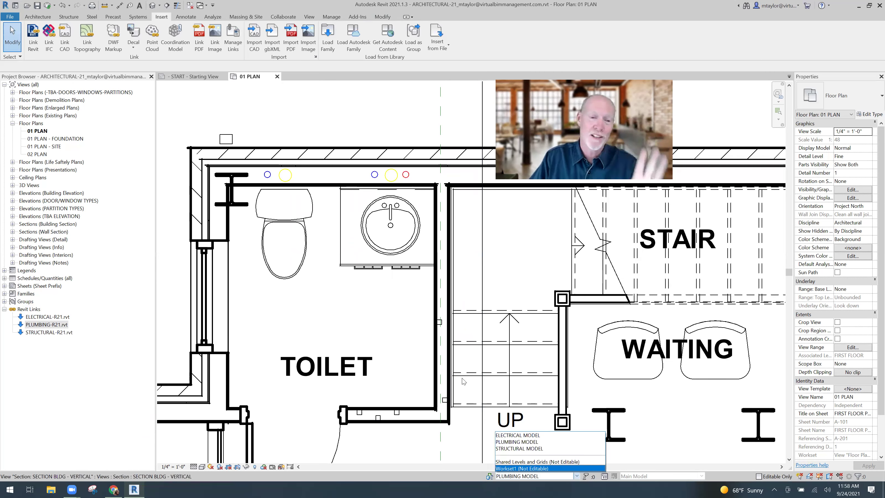
pyautogui.click(364, 354)
pyautogui.scroll(-4, 363, 353)
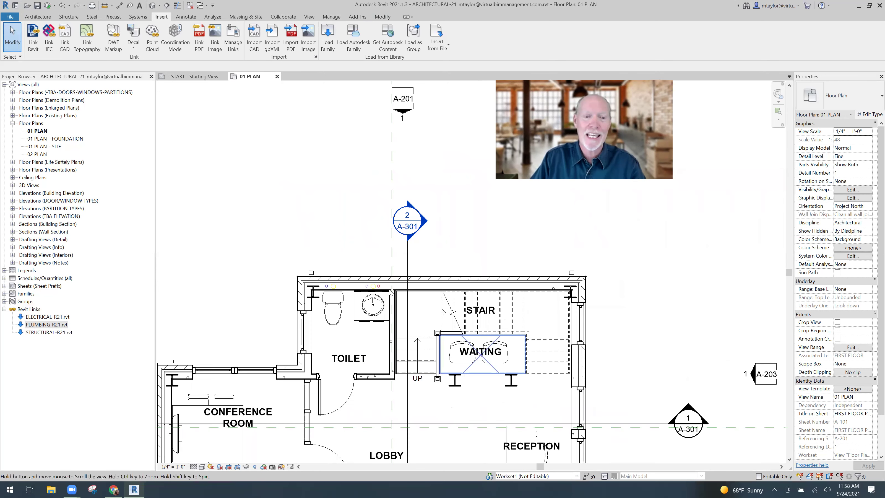
pyautogui.scroll(-1, 389, 292)
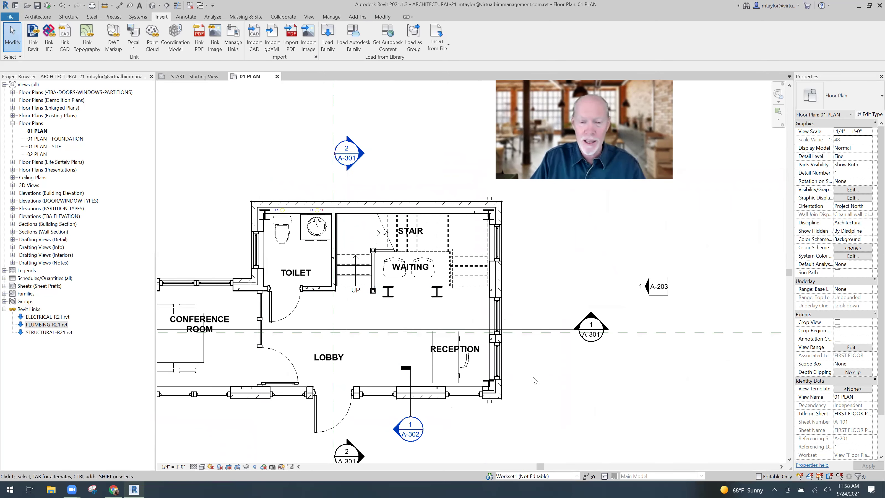
pyautogui.moveTo(539, 380); pyautogui.dragTo(516, 368, button='middle')
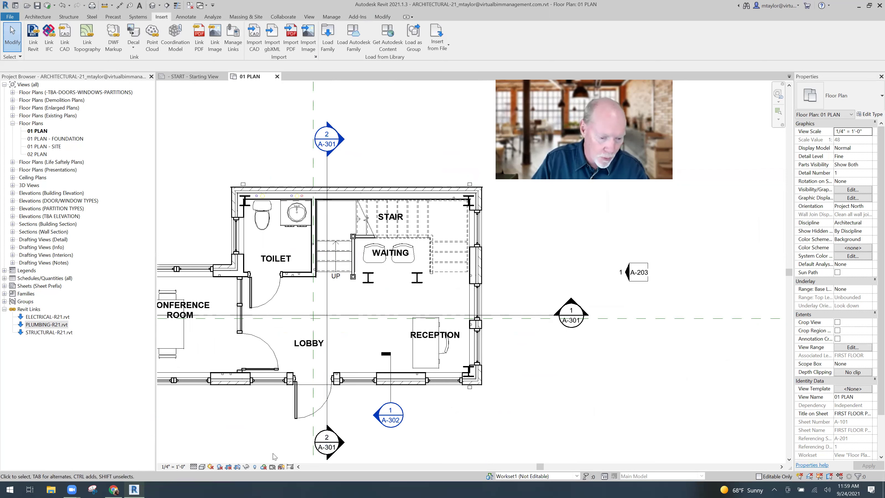
# - Display the 01 PLAN view colored by worksets and examine the linked plumbing pipes in the wall behind the toilet and sink
pyautogui.click(263, 467)
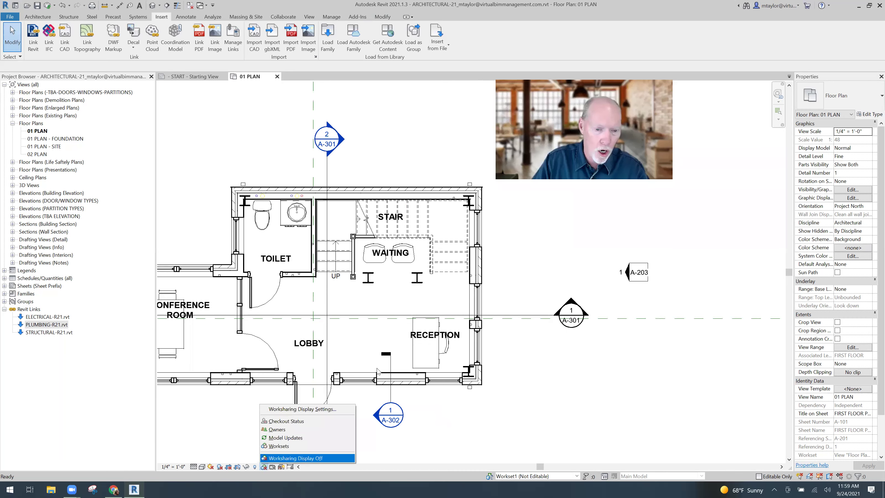
pyautogui.click(374, 262)
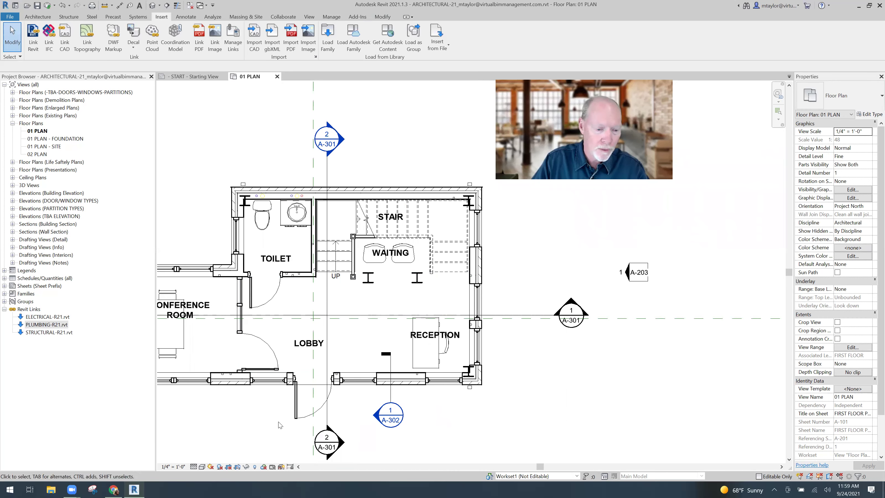
pyautogui.click(264, 467)
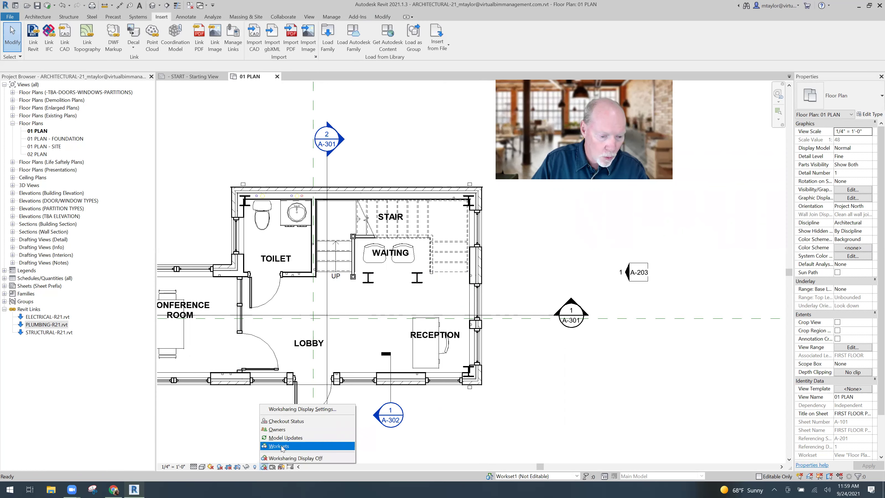
pyautogui.click(282, 446)
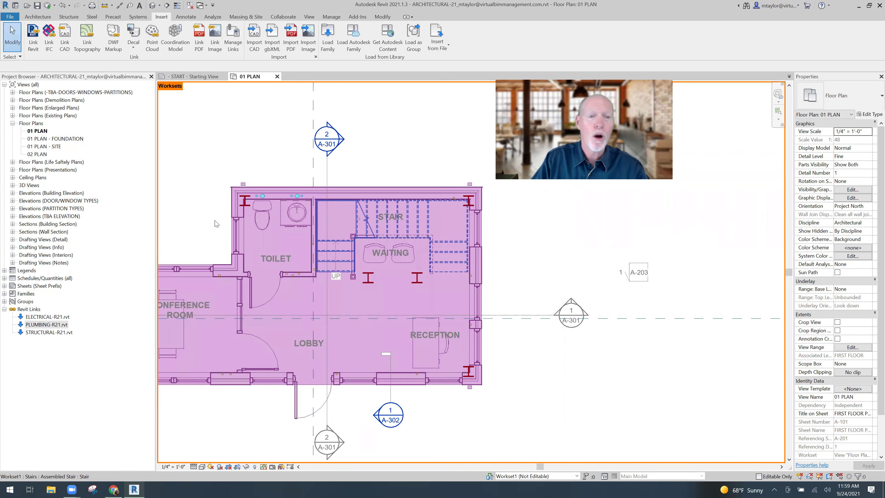
pyautogui.scroll(3, 225, 181)
pyautogui.moveTo(312, 150); pyautogui.dragTo(316, 145, button='middle')
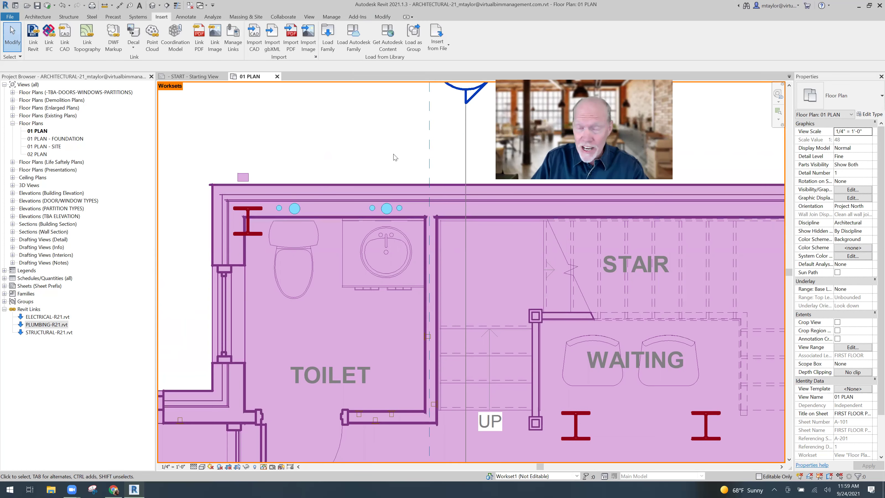
pyautogui.scroll(-1, 446, 329)
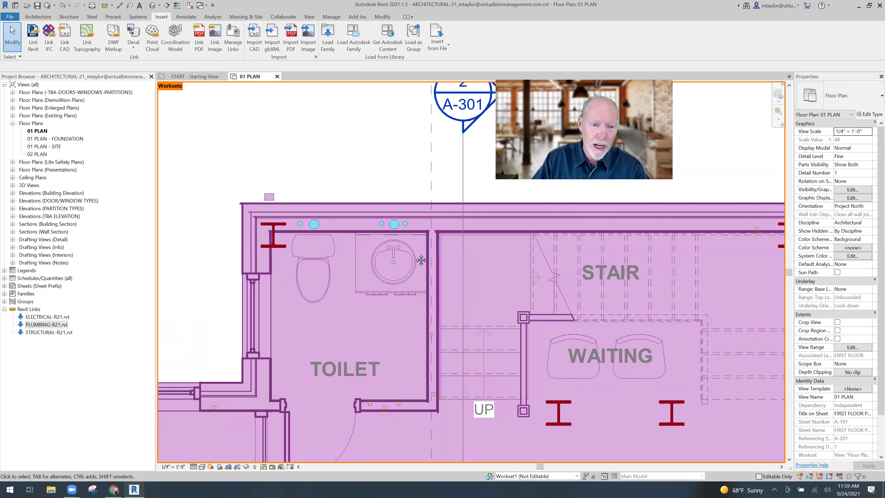
pyautogui.scroll(3, 416, 264)
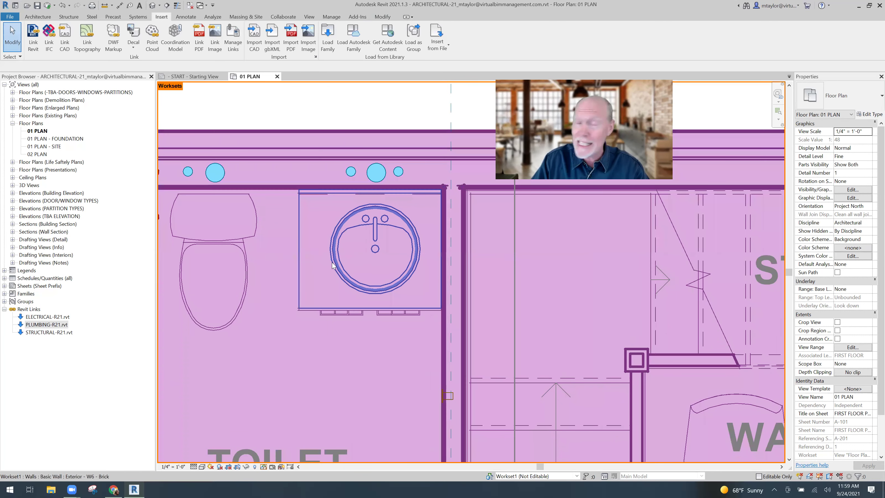
# - Compare the toilet room's fixtures, walls and linked elements by workset color, and turn the worksharing display back off
pyautogui.scroll(-2, 374, 334)
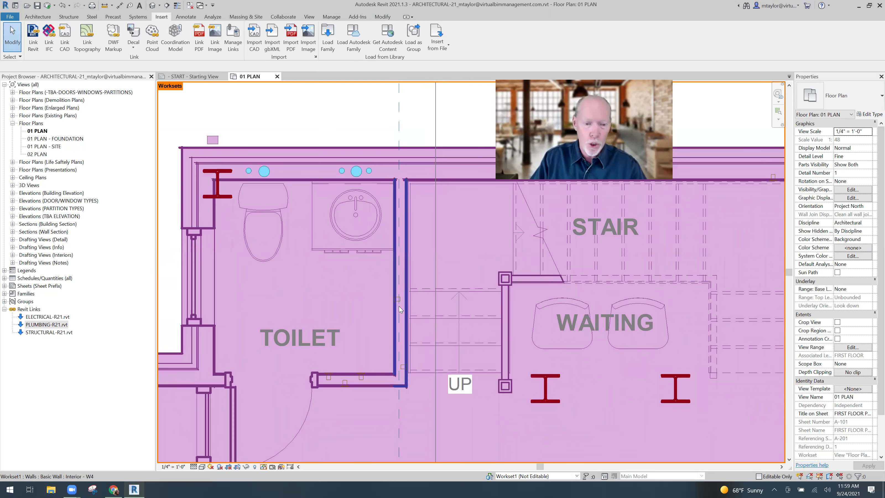
pyautogui.scroll(2, 400, 302)
pyautogui.scroll(-1, 266, 274)
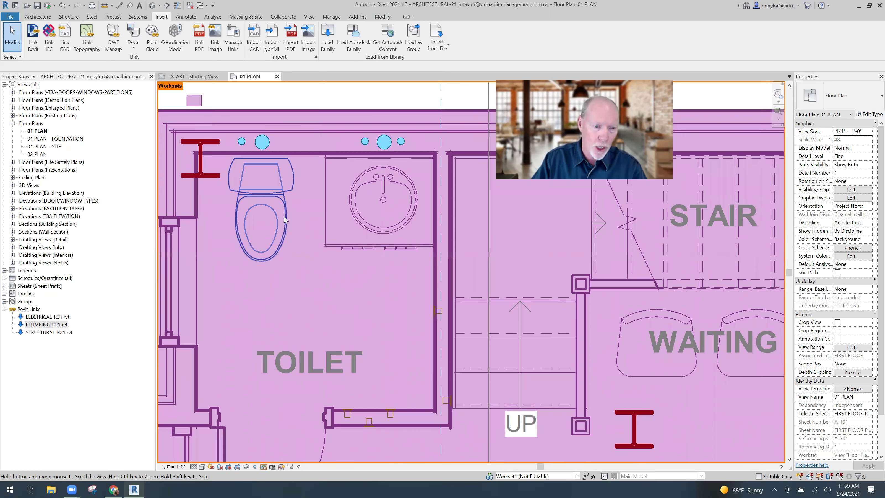
pyautogui.moveTo(378, 280); pyautogui.dragTo(395, 301, button='middle')
pyautogui.scroll(-1, 407, 306)
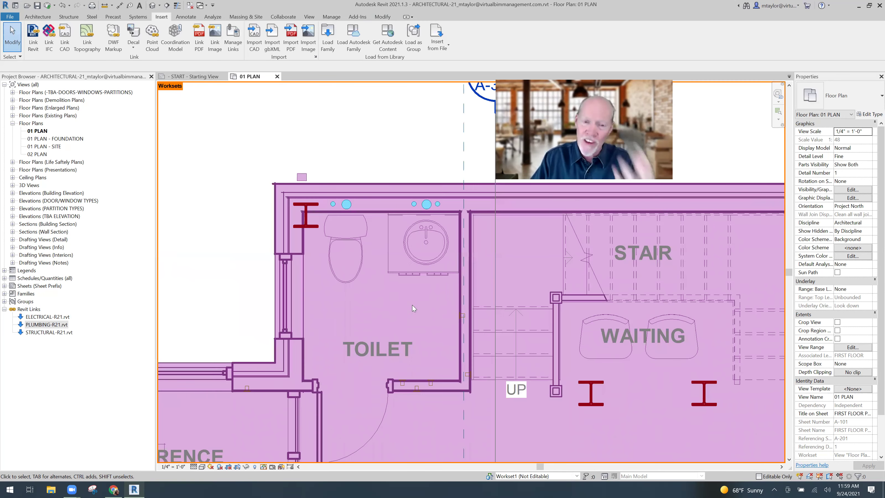
pyautogui.scroll(-1, 464, 316)
pyautogui.moveTo(494, 300); pyautogui.dragTo(445, 277, button='middle')
pyautogui.press('z')
pyautogui.press('f')
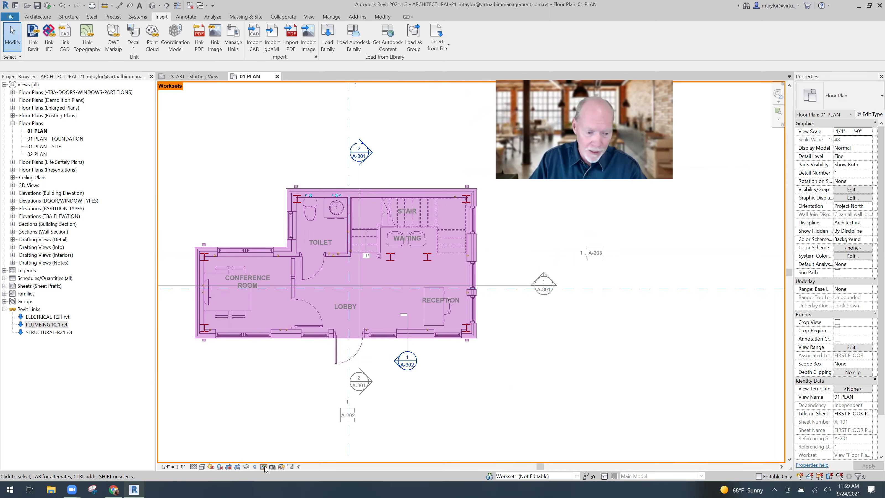
pyautogui.click(276, 457)
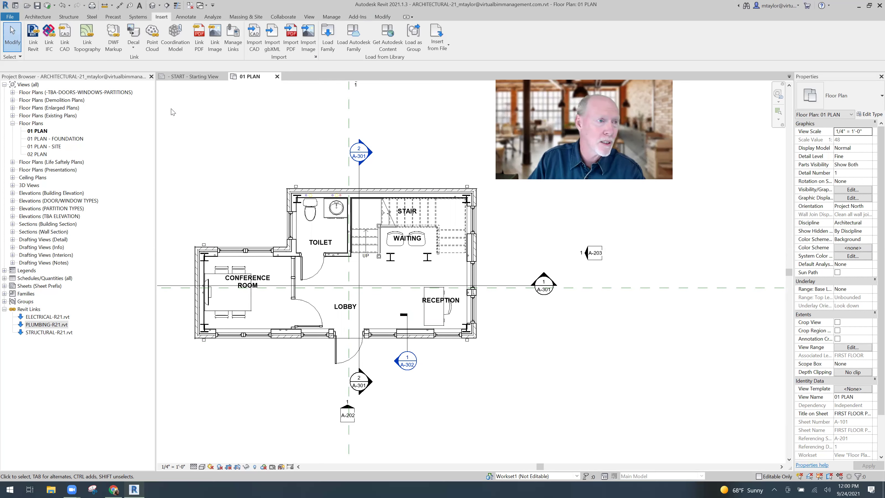
# - Synchronize with the central model, relinquishing borrowed elements and saving the local file before and after synchronizing
pyautogui.click(284, 17)
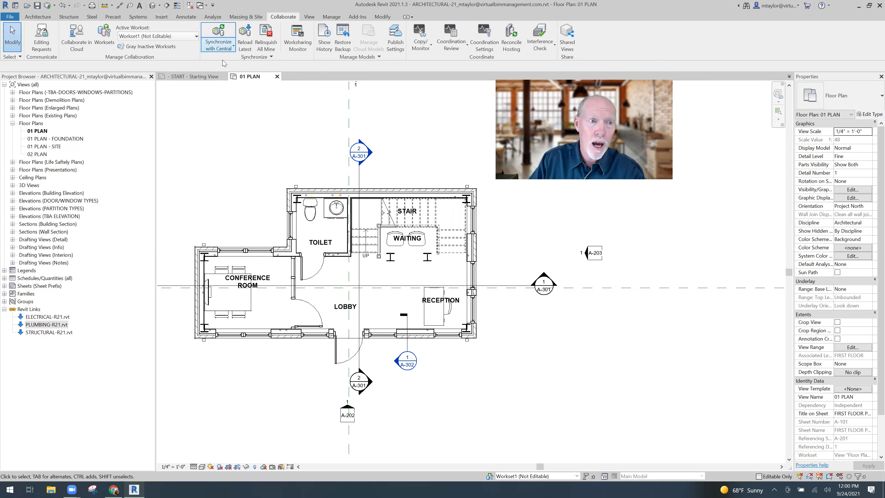
pyautogui.click(222, 42)
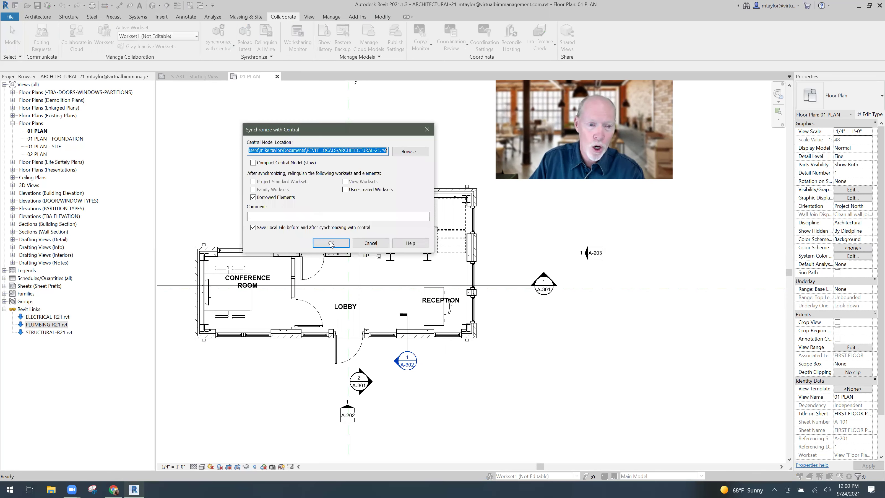
pyautogui.press('Return')
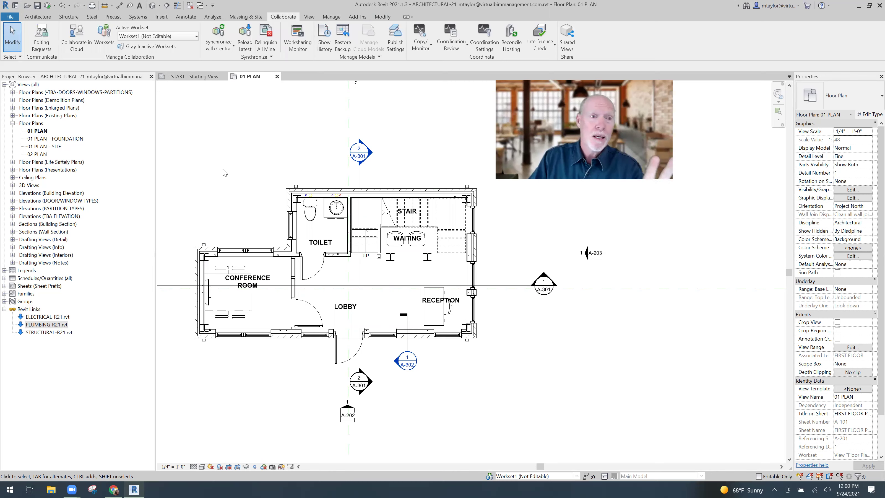
# - Close the STRUCTURAL MODEL workset by setting its opened state to No
pyautogui.click(105, 37)
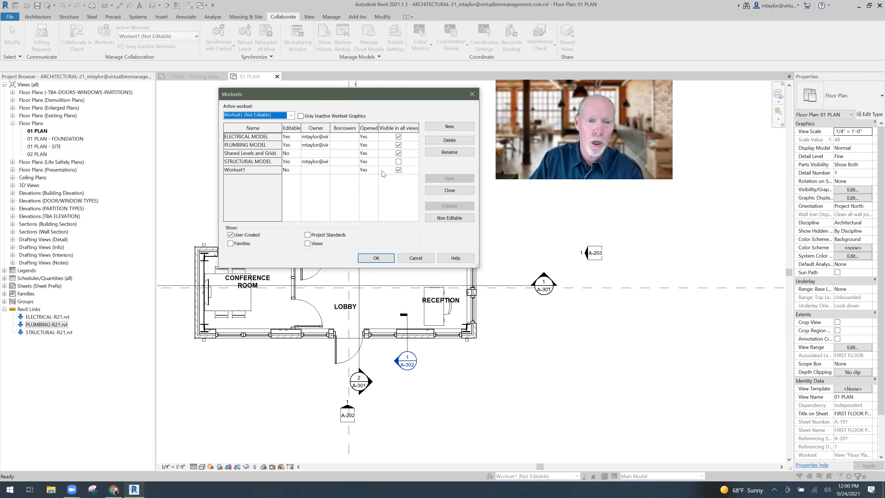
pyautogui.click(369, 161)
pyautogui.click(374, 161)
pyautogui.click(364, 176)
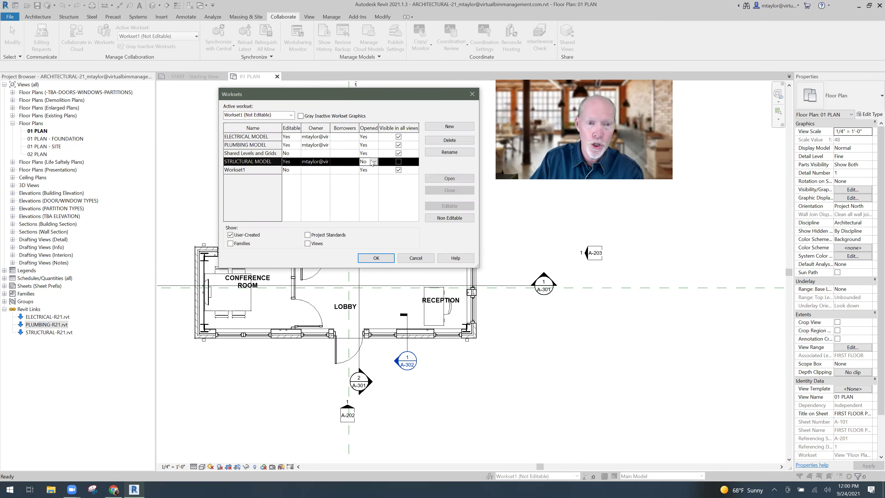
pyautogui.click(376, 258)
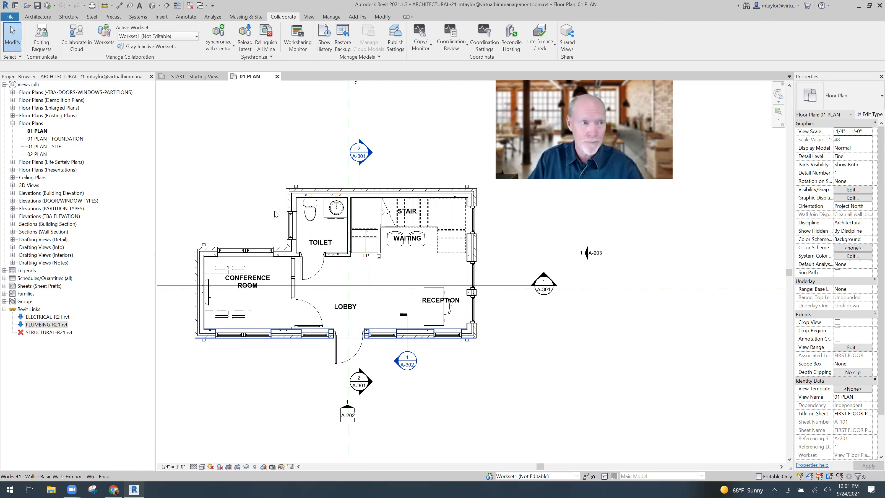
# - Close the architectural project and relinquish the elements and worksets that are still editable
pyautogui.click(48, 6)
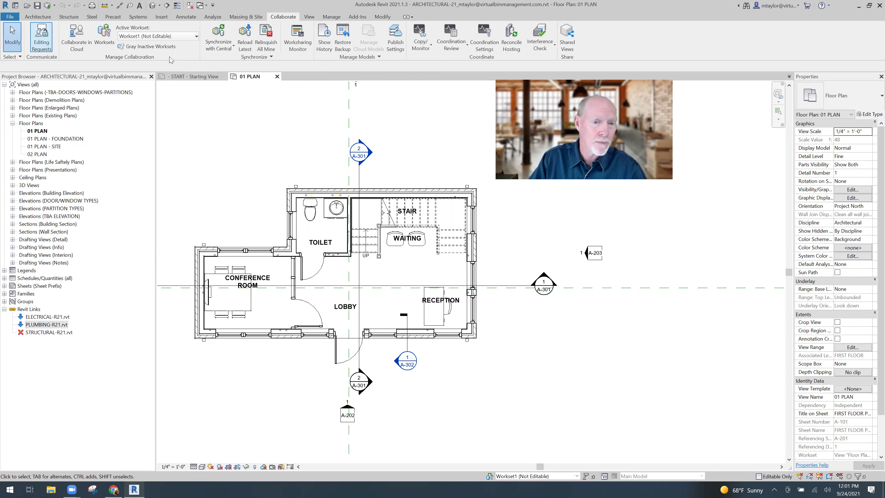
pyautogui.click(345, 247)
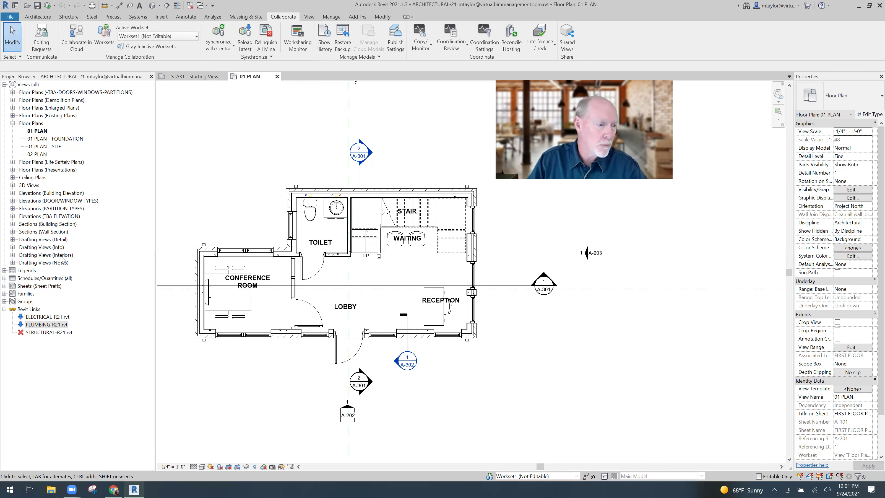
pyautogui.hotkey('alt', 'f')
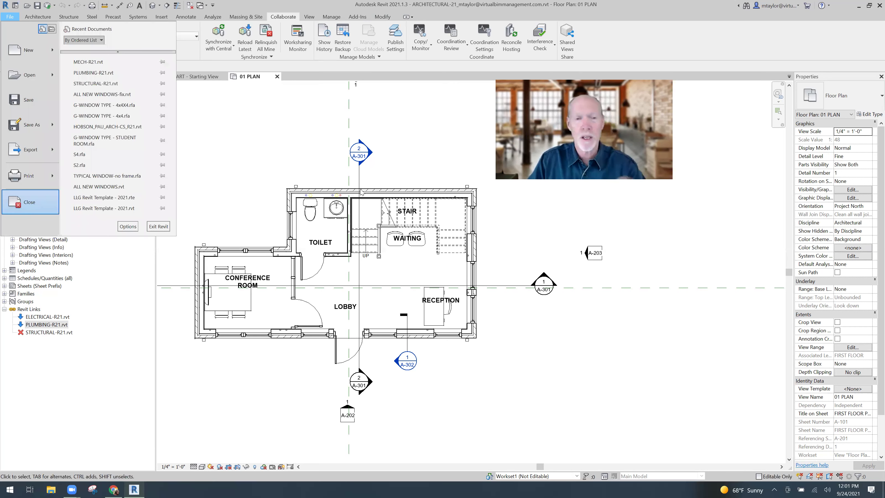
pyautogui.press('Return')
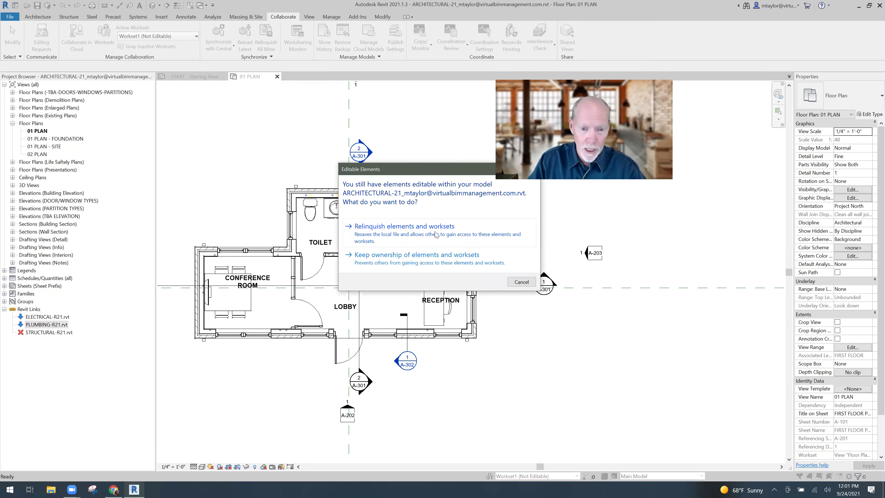
pyautogui.click(427, 233)
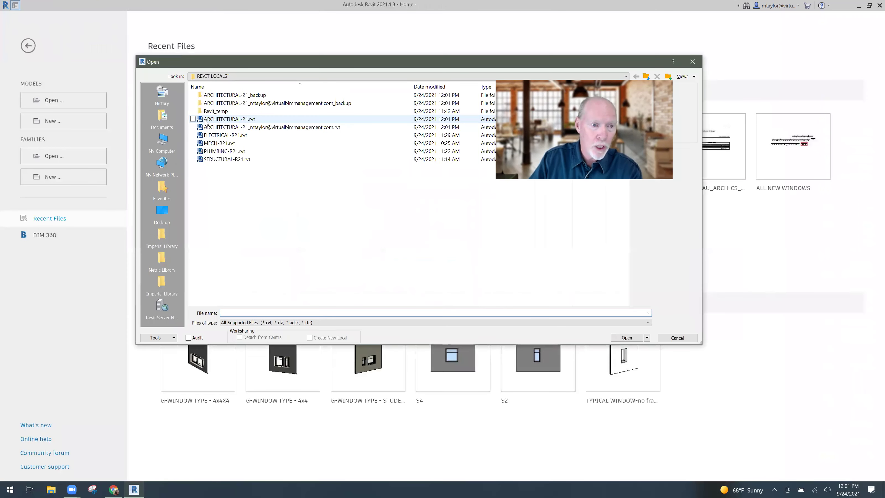
# - Open ARCHITECTURAL-21.rvt with Create New Local enabled, overwriting the existing local copy
pyautogui.click(205, 121)
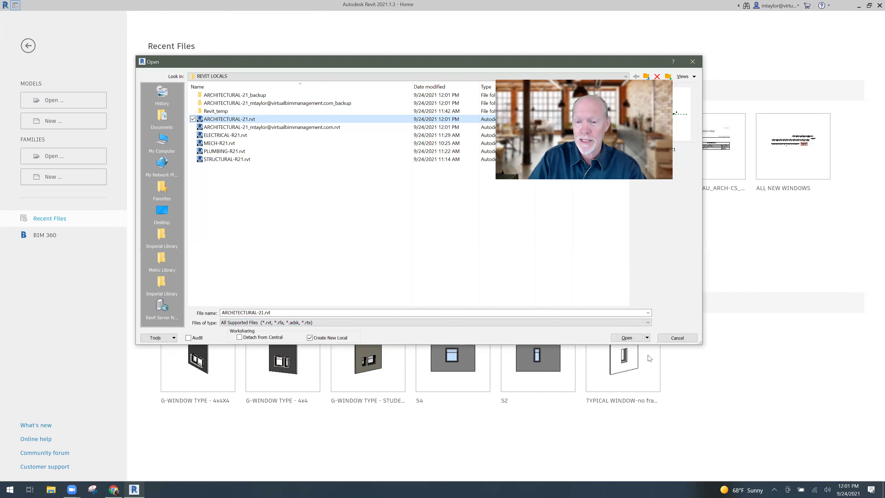
pyautogui.click(620, 338)
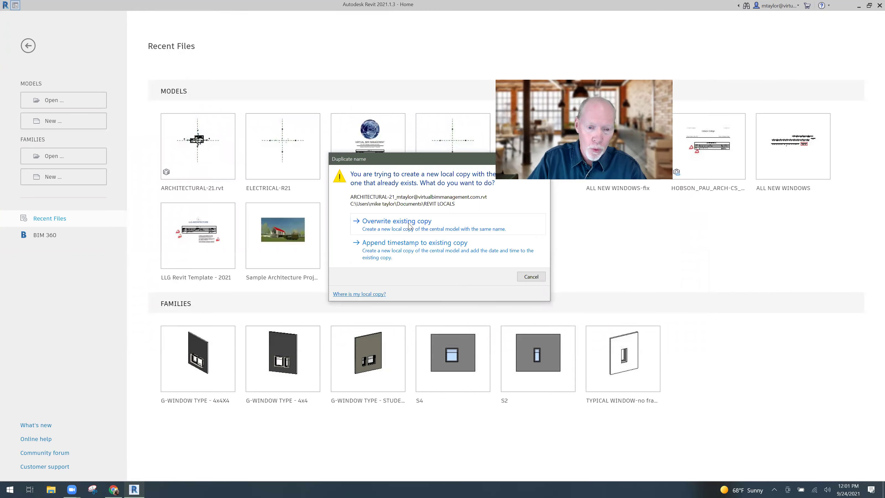
pyautogui.moveTo(432, 161); pyautogui.dragTo(367, 144)
pyautogui.click(359, 211)
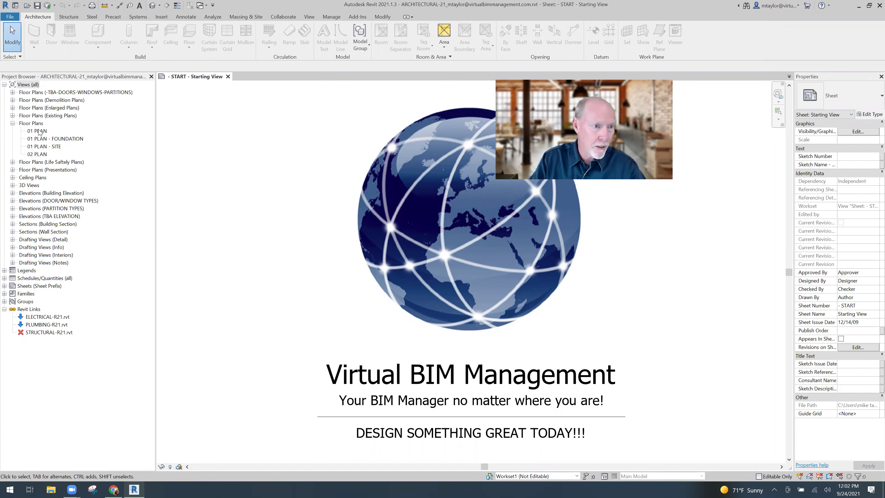
# - Display the 01 PLAN floor plan and check which linked models are loaded around the toilet, lobby and reception
pyautogui.doubleClick(37, 131)
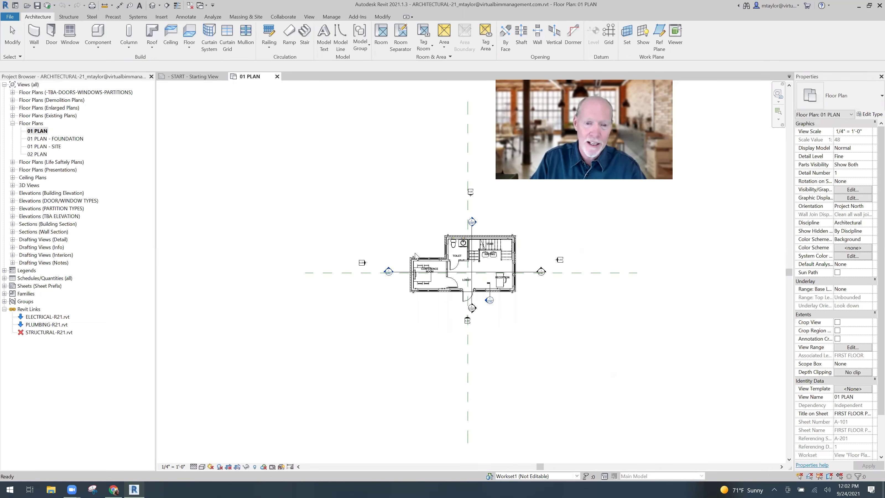
pyautogui.moveTo(376, 237); pyautogui.dragTo(339, 209, button='middle')
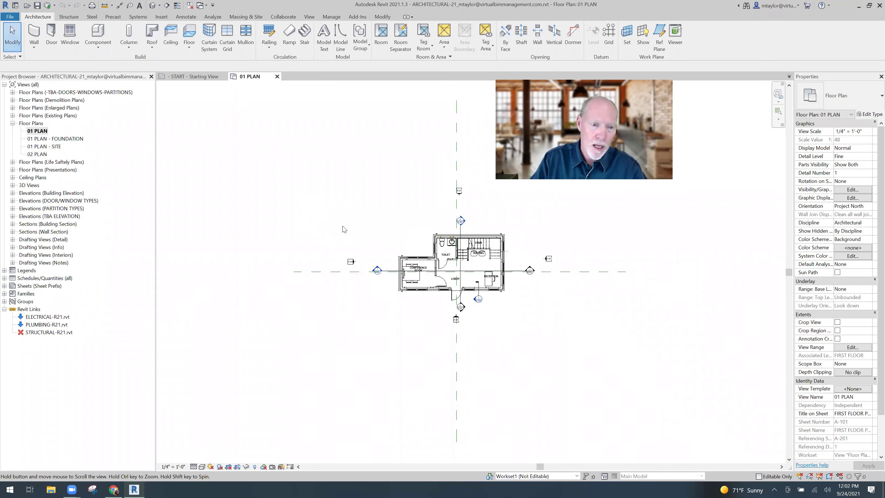
pyautogui.scroll(5, 501, 279)
pyautogui.scroll(1, 488, 264)
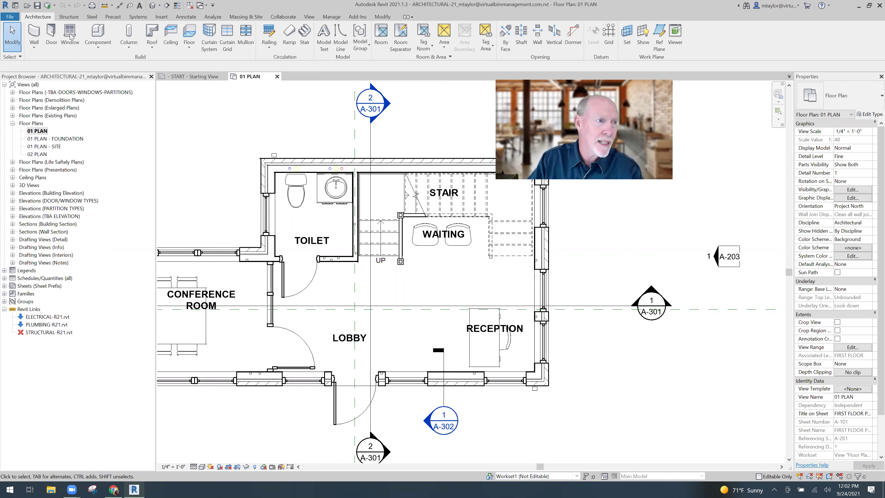
# - Close the reopened architectural project, relinquishing its editable elements and worksets
pyautogui.click(11, 17)
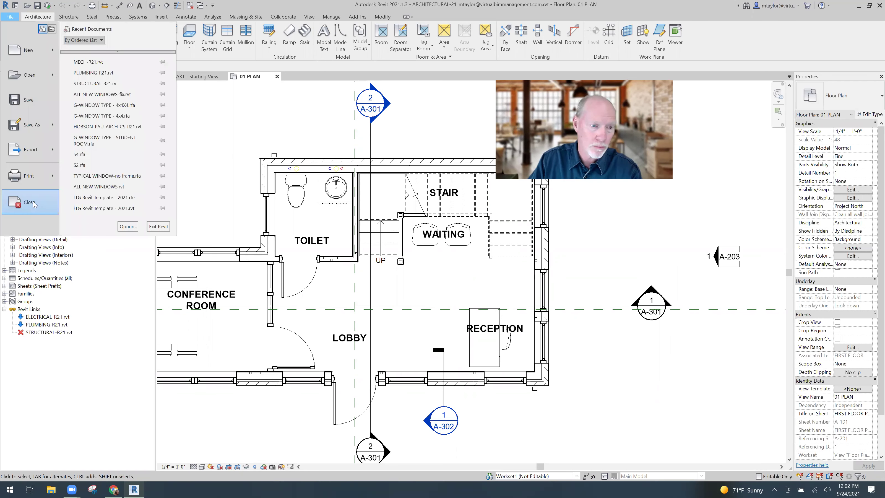
pyautogui.click(34, 204)
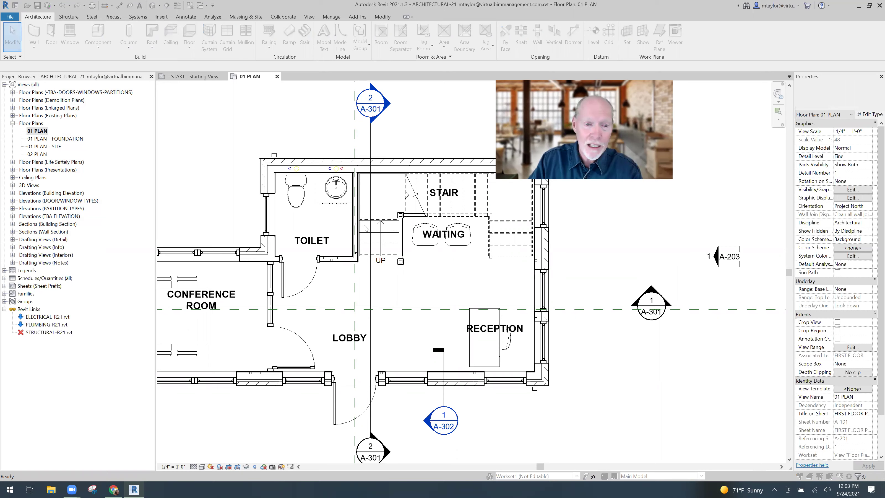
pyautogui.click(396, 254)
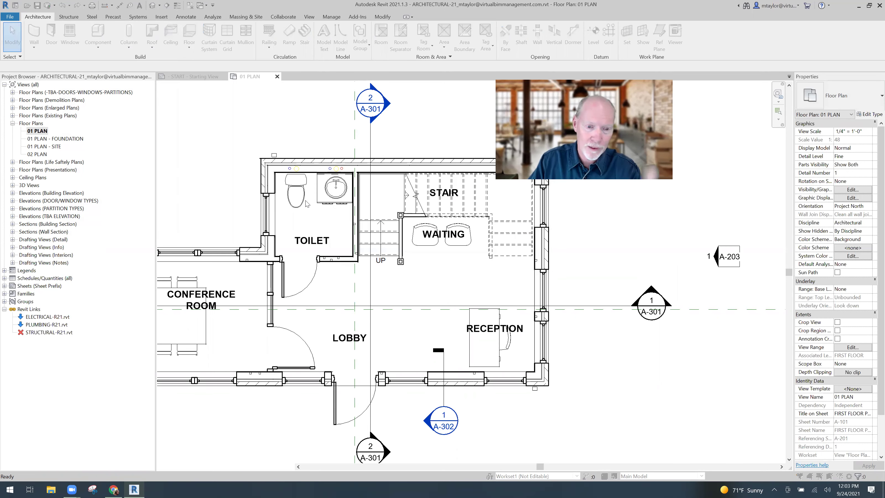
pyautogui.click(407, 235)
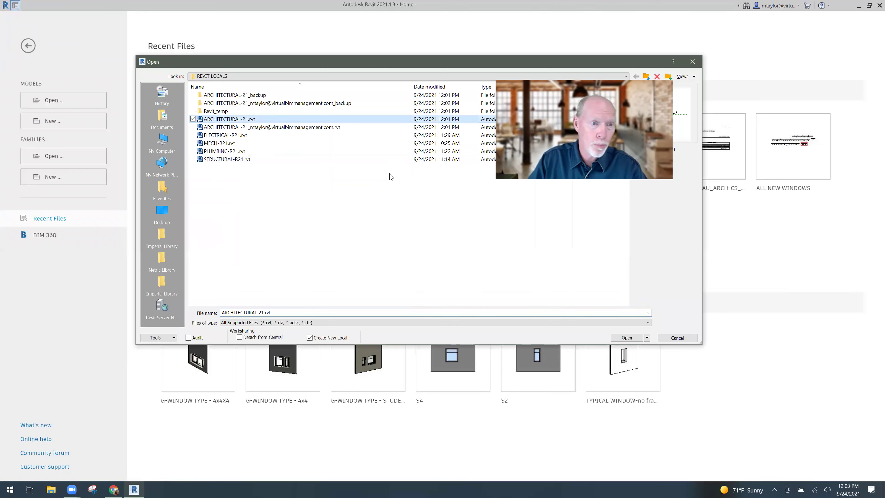
# - Open ARCHITECTURAL-21.rvt as a new local with the Specify workset option, overwriting the existing local copy
pyautogui.click(630, 339)
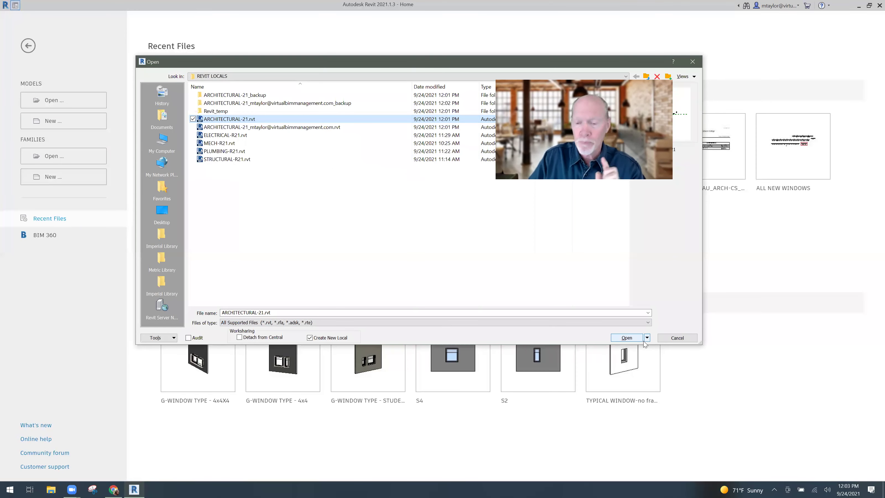
pyautogui.click(647, 338)
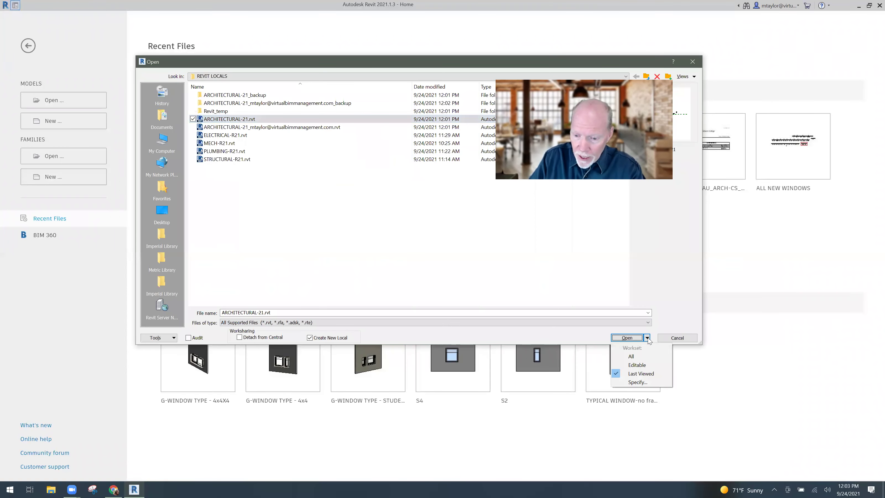
pyautogui.click(638, 383)
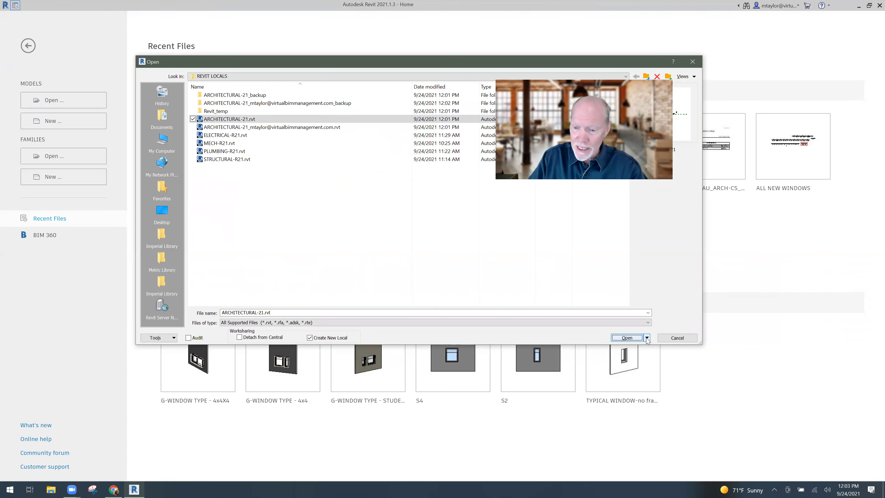
pyautogui.click(627, 337)
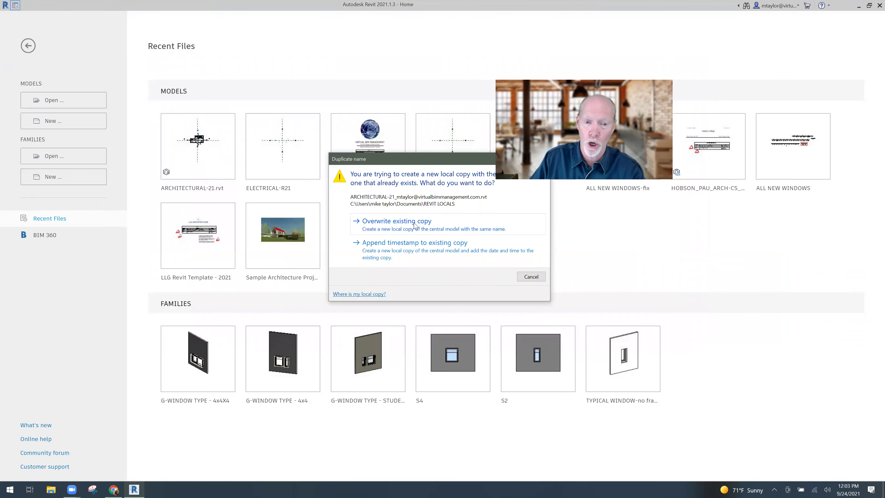
pyautogui.click(414, 226)
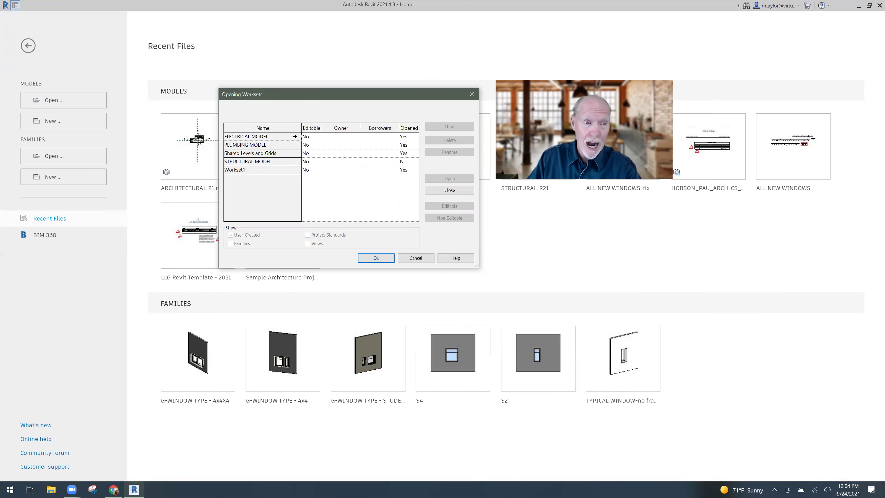
# - Load the project with the ELECTRICAL MODEL and PLUMBING MODEL worksets closed and the STRUCTURAL MODEL workset opened
pyautogui.click(410, 137)
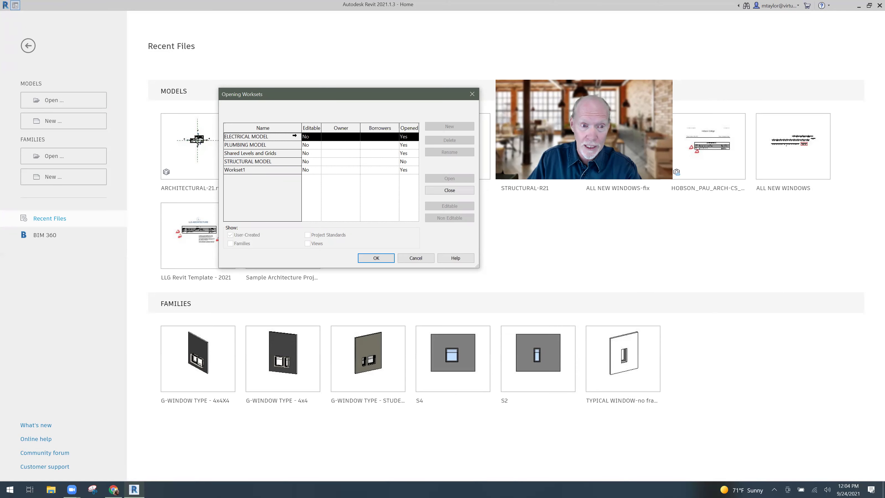
pyautogui.click(450, 191)
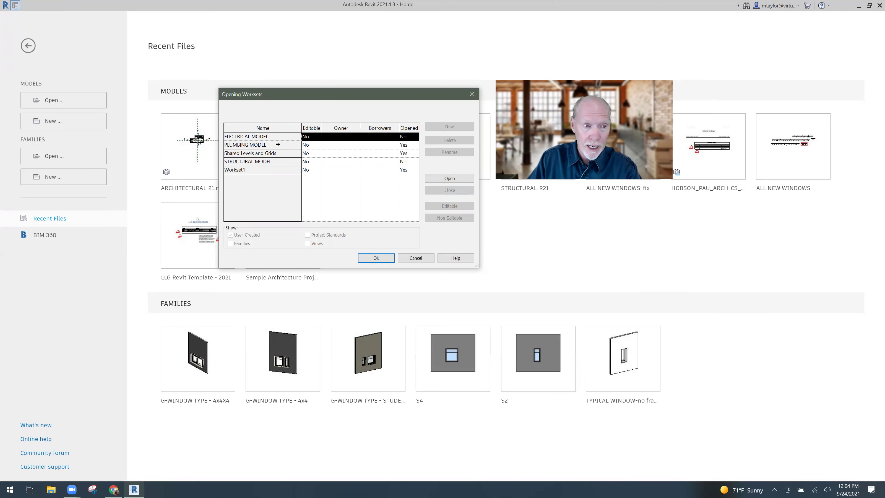
pyautogui.click(278, 145)
pyautogui.click(434, 191)
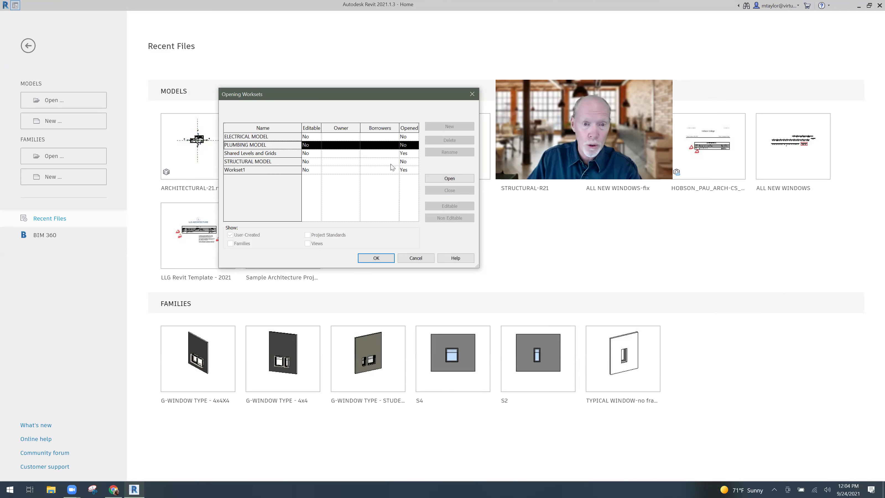
pyautogui.click(414, 165)
pyautogui.click(448, 179)
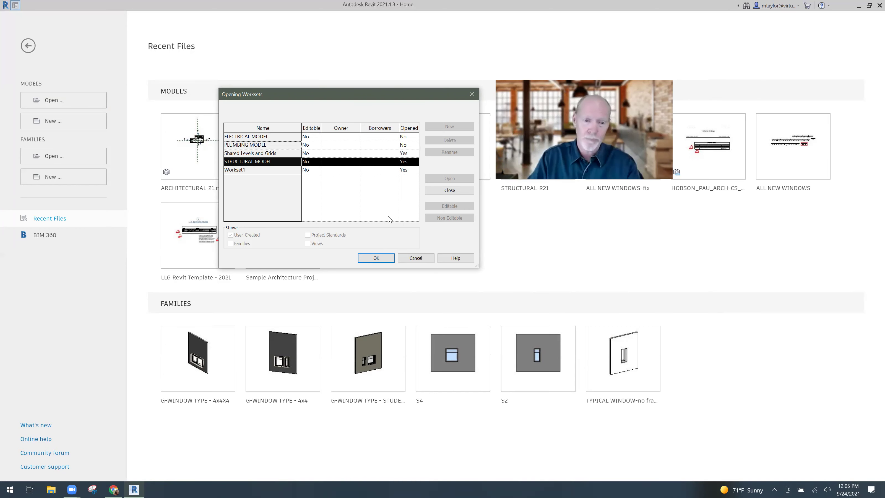
pyautogui.click(376, 258)
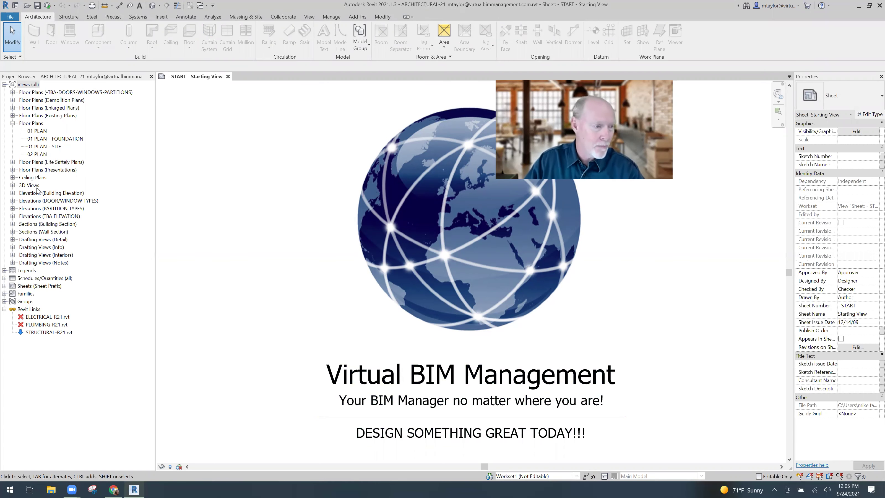
# - Display the 01 PLAN floor plan and examine the linked structural columns throughout the building
pyautogui.doubleClick(37, 131)
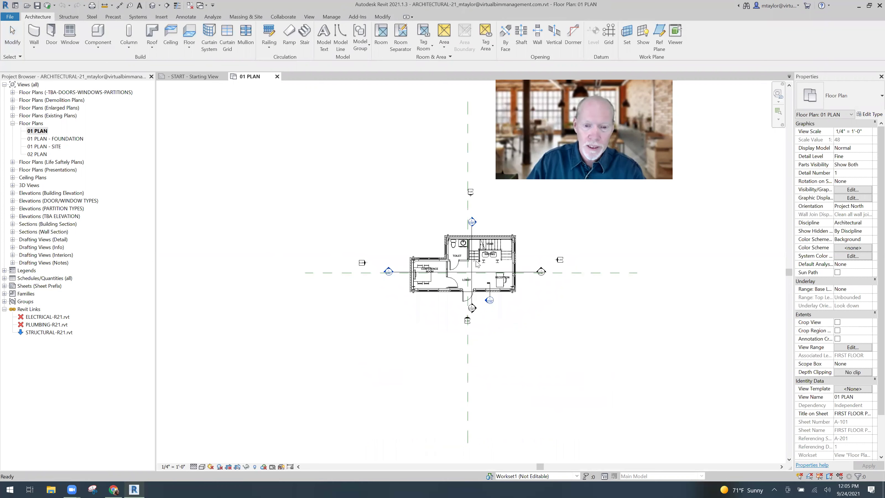
pyautogui.scroll(5, 476, 265)
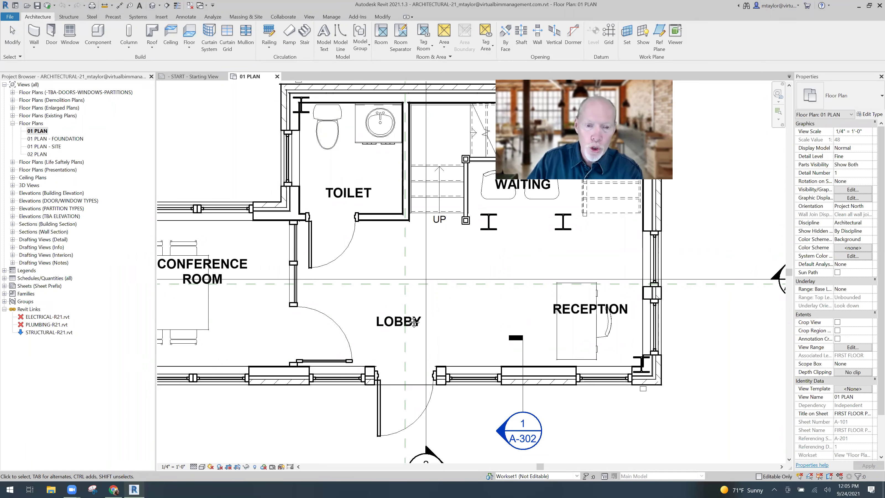
pyautogui.scroll(-2, 410, 320)
pyautogui.scroll(-1, 410, 320)
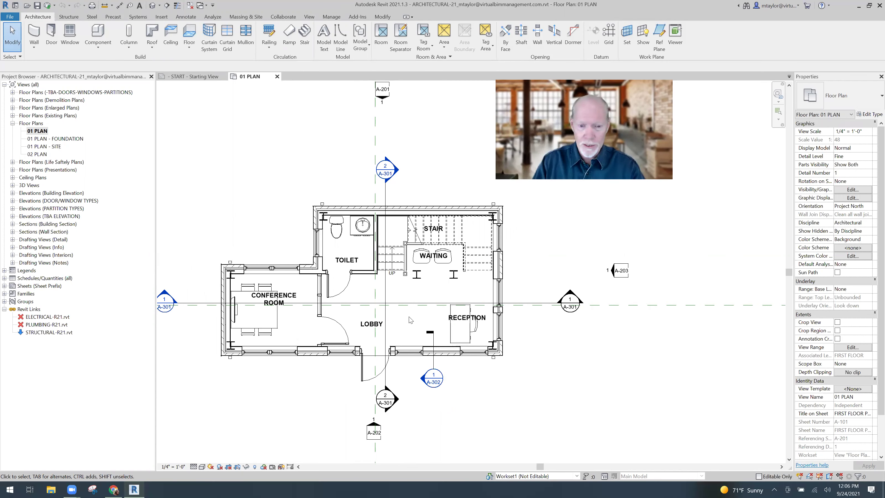
pyautogui.moveTo(533, 370); pyautogui.dragTo(503, 350, button='middle')
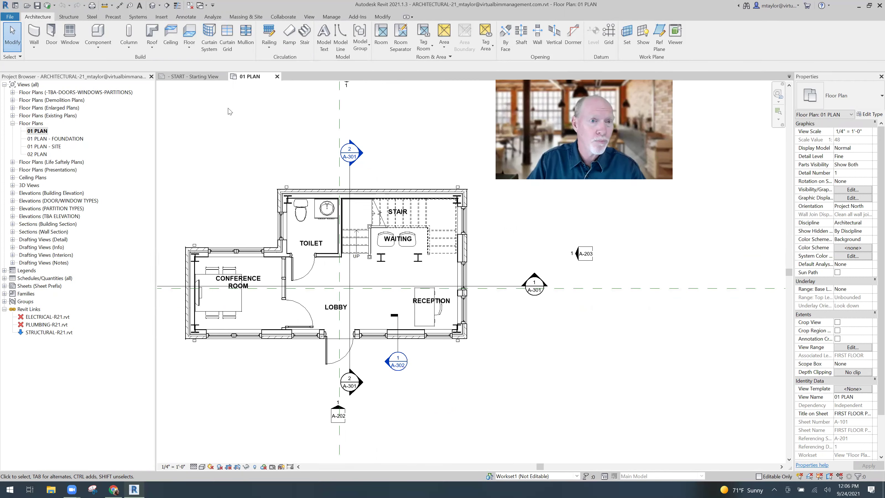
# - Create a FURNITURE workset visible in all views, without making it the active workset
pyautogui.click(282, 16)
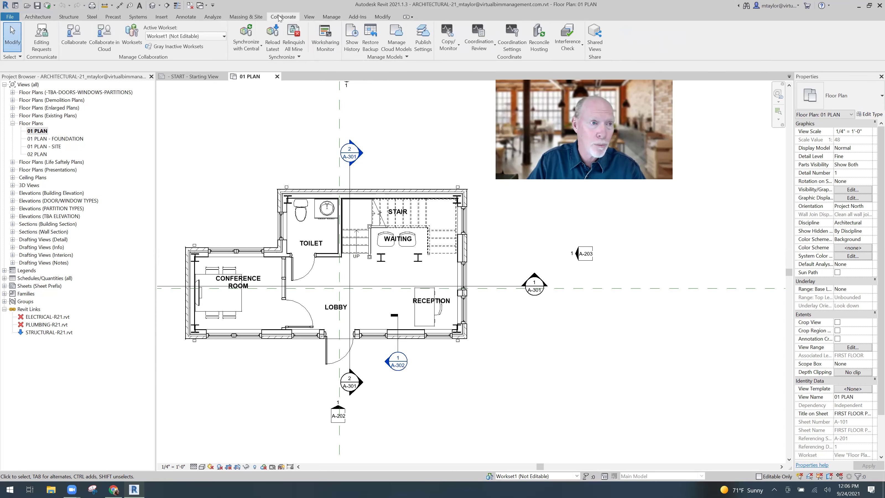
pyautogui.click(103, 36)
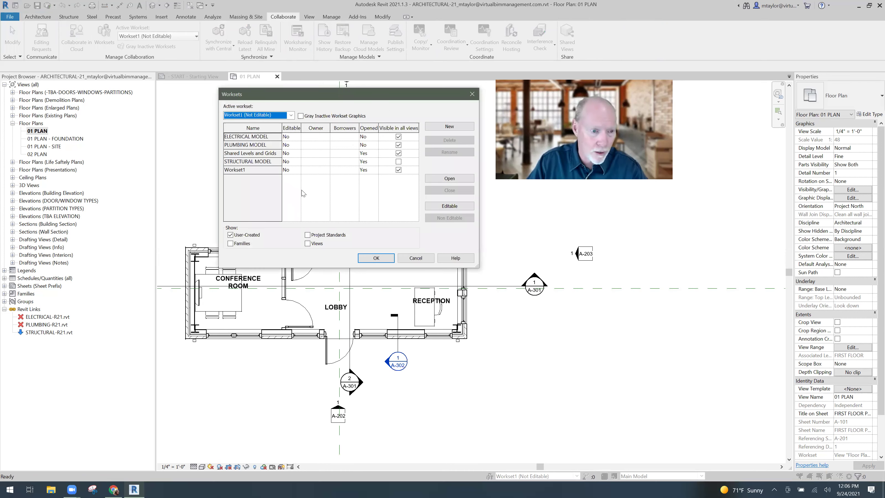
pyautogui.click(449, 126)
pyautogui.write('FURNITURE')
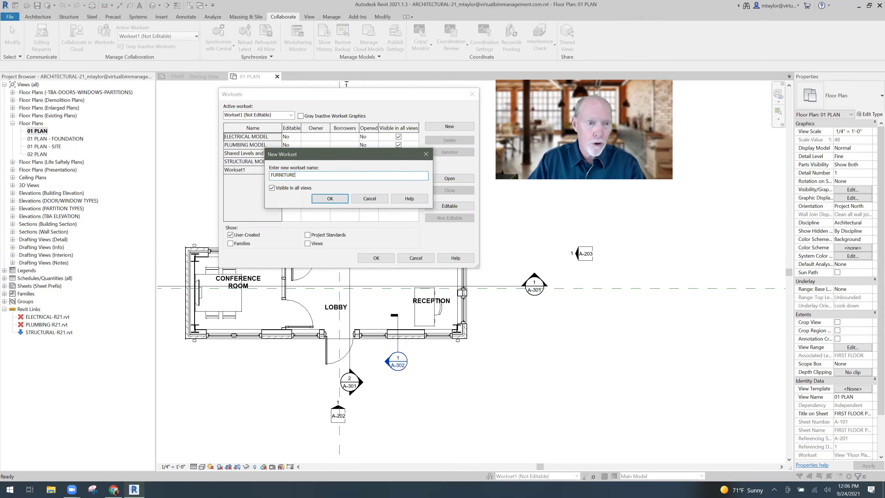
pyautogui.click(330, 198)
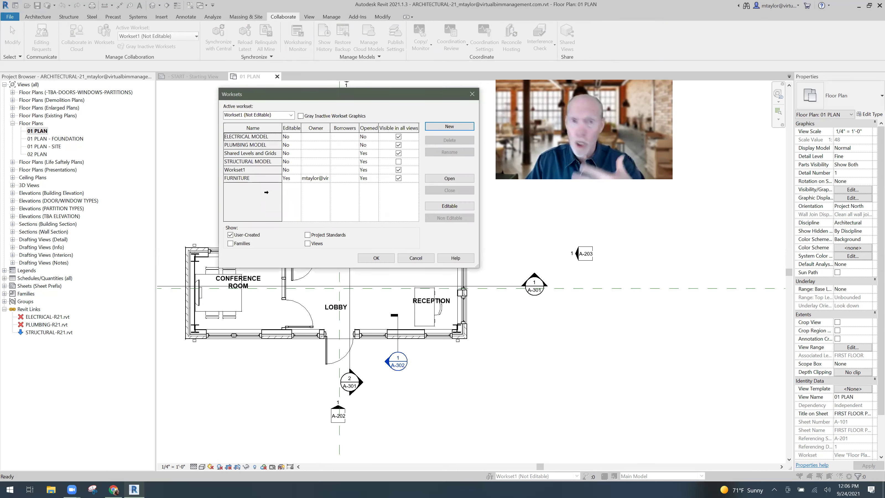
pyautogui.click(376, 258)
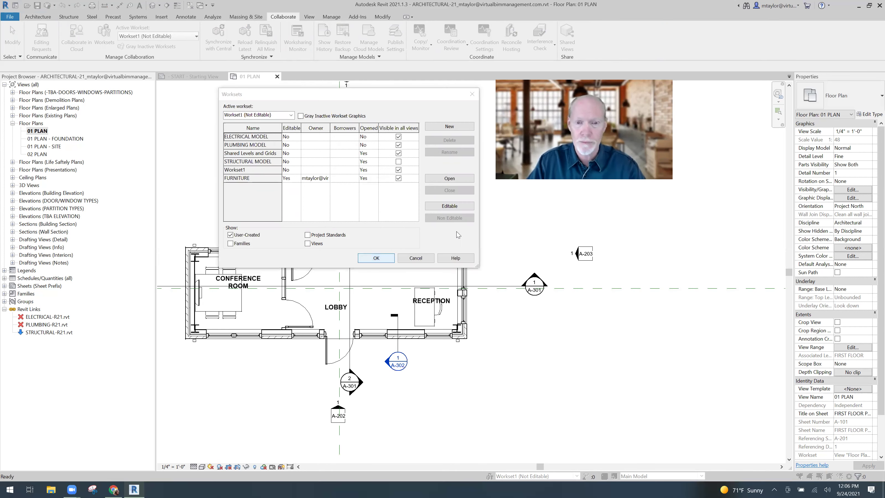
pyautogui.moveTo(440, 200); pyautogui.dragTo(376, 187)
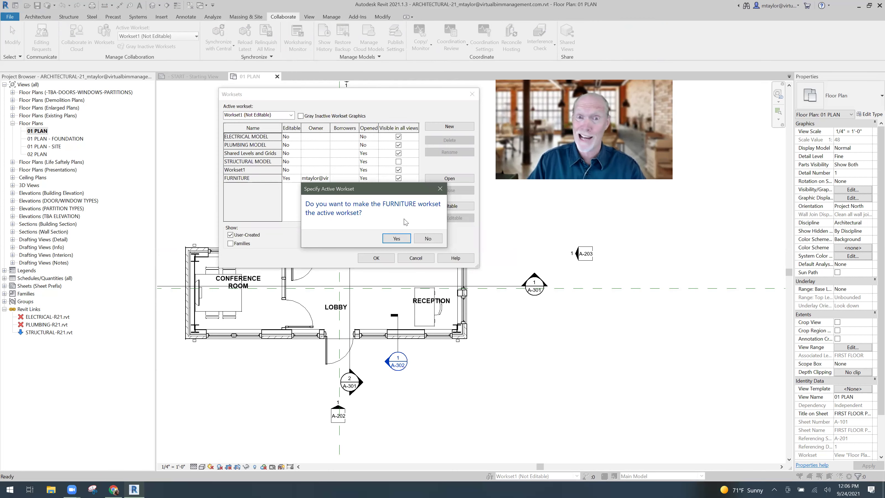
pyautogui.click(428, 240)
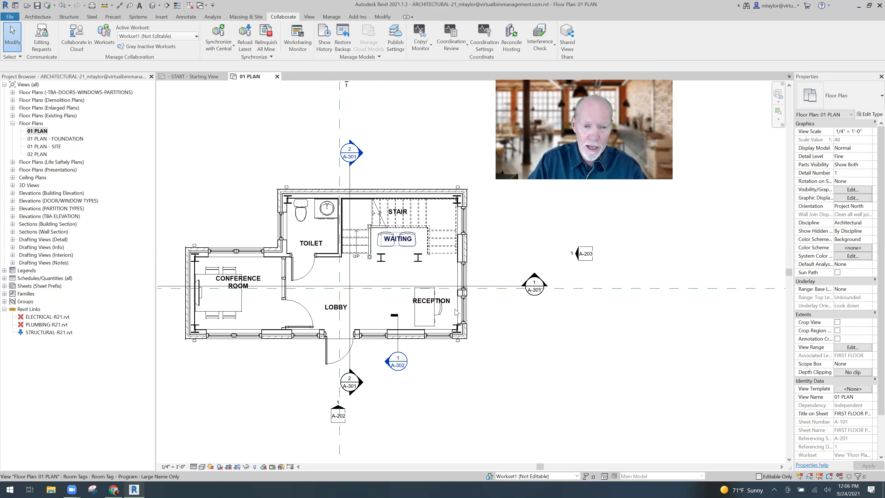
# - Assign the reception desk and chair, the waiting chairs, and the conference room table, chairs and TV to the FURNITURE workset
pyautogui.click(397, 239)
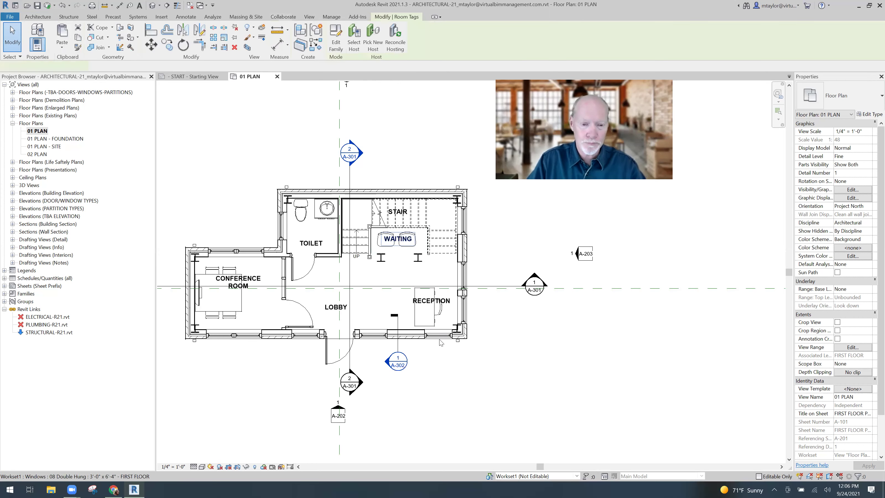
pyautogui.click(467, 380)
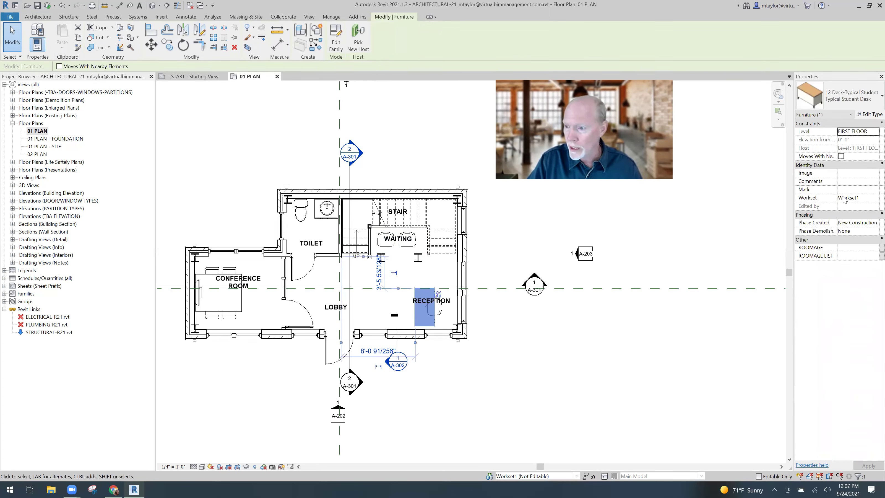
pyautogui.keyDown('ctrl'); pyautogui.click(442, 316); pyautogui.keyUp('ctrl')
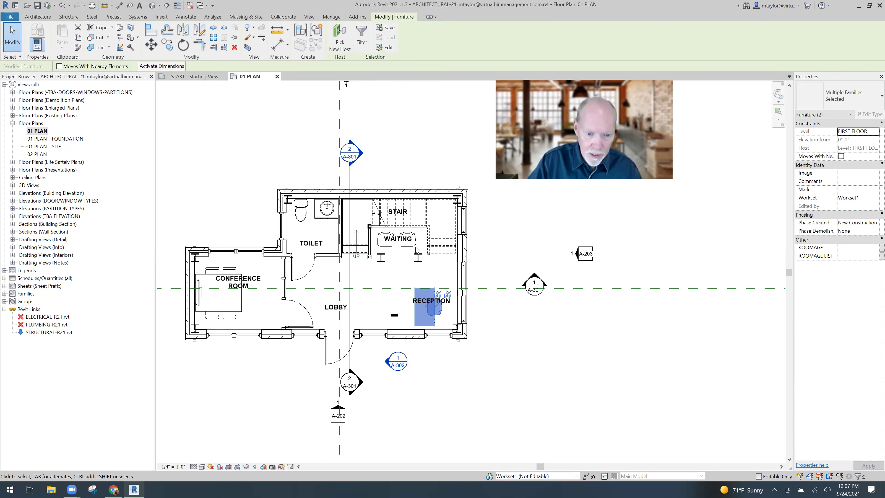
pyautogui.scroll(5, 405, 245)
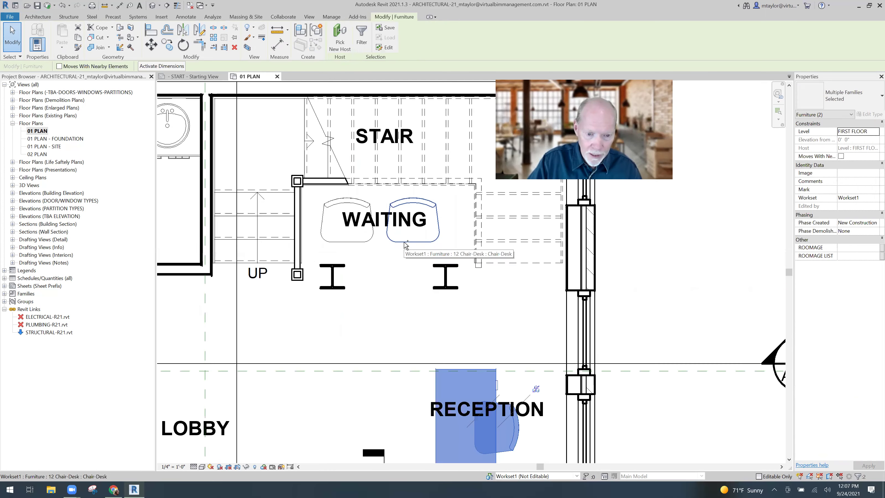
pyautogui.keyDown('ctrl'); pyautogui.click(366, 243); pyautogui.keyUp('ctrl')
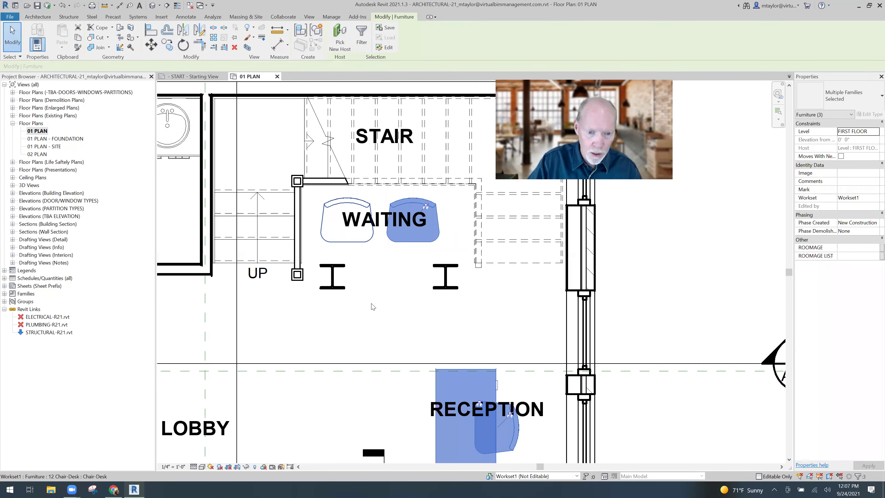
pyautogui.scroll(-5, 349, 318)
pyautogui.keyDown('shift'); pyautogui.hscroll(-5, 345, 333); pyautogui.keyUp('shift')
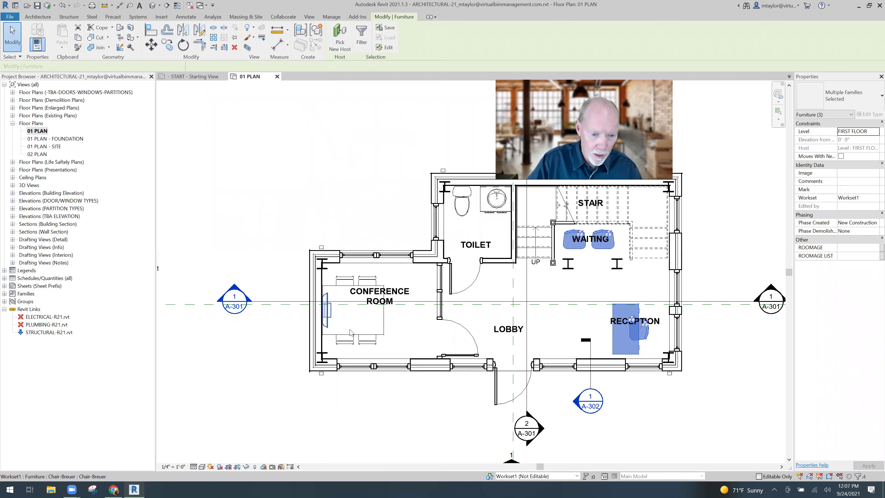
pyautogui.scroll(3, 362, 328)
pyautogui.scroll(2, 363, 349)
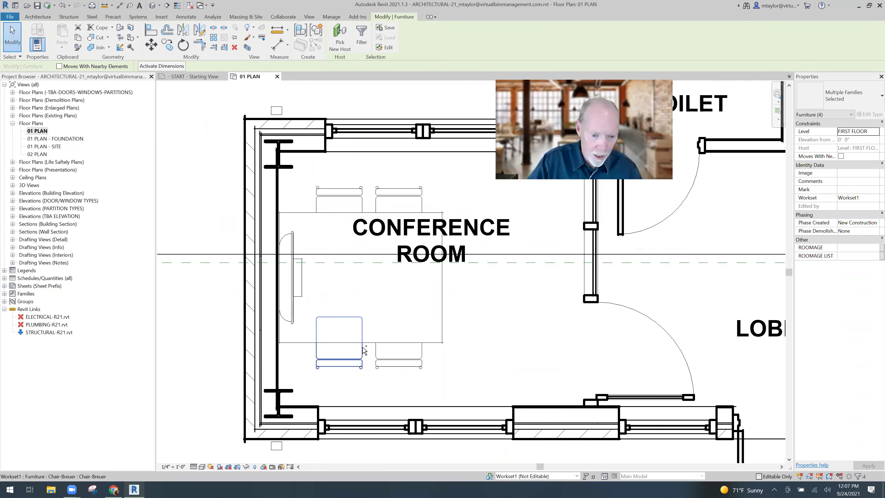
pyautogui.keyDown('ctrl'); pyautogui.click(368, 347); pyautogui.keyUp('ctrl')
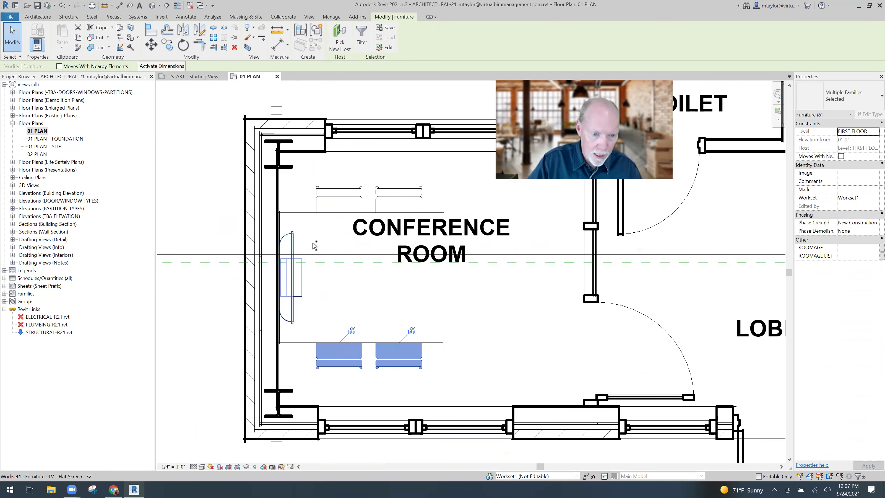
pyautogui.keyDown('ctrl'); pyautogui.click(329, 218); pyautogui.keyUp('ctrl')
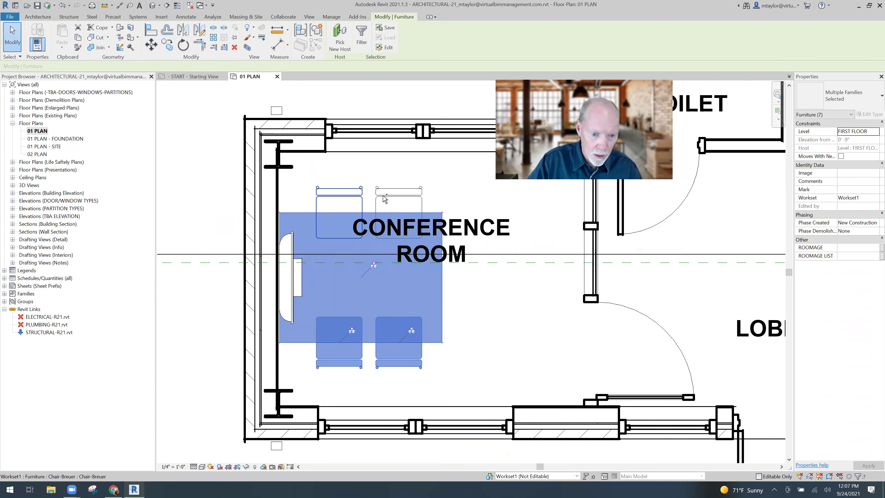
pyautogui.keyDown('ctrl'); pyautogui.click(333, 230); pyautogui.keyUp('ctrl')
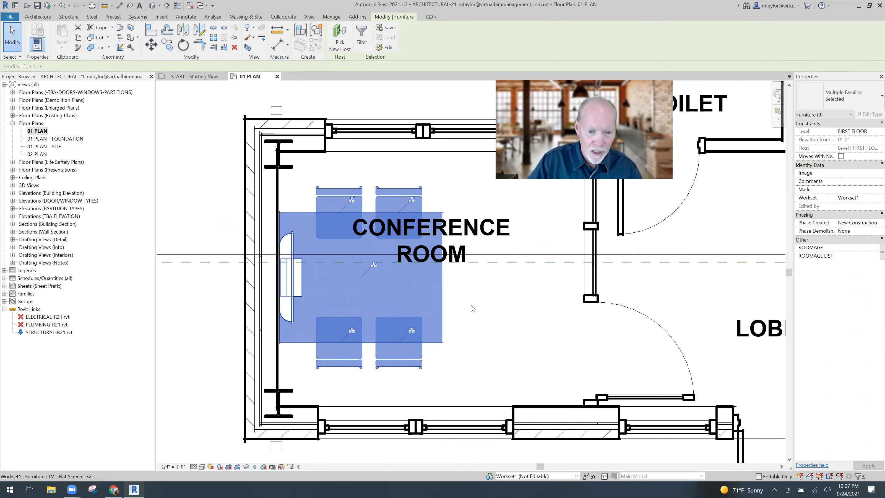
pyautogui.scroll(-1, 487, 313)
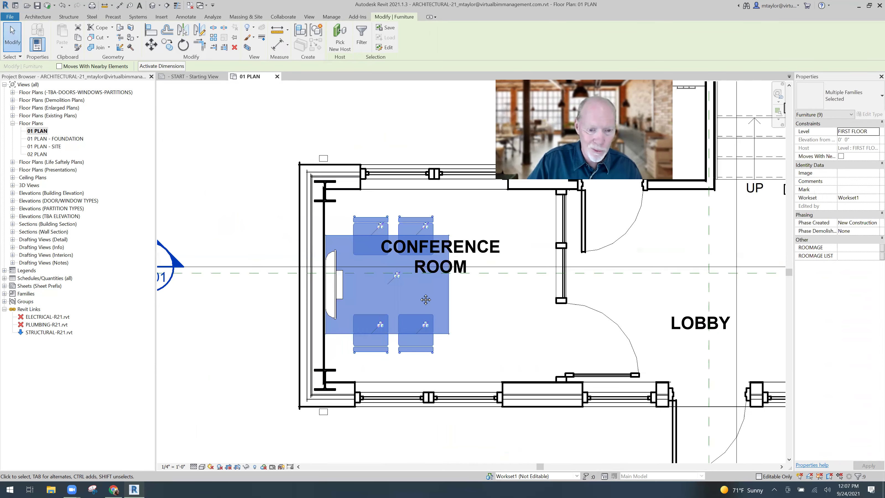
pyautogui.moveTo(406, 298); pyautogui.dragTo(307, 284, button='middle')
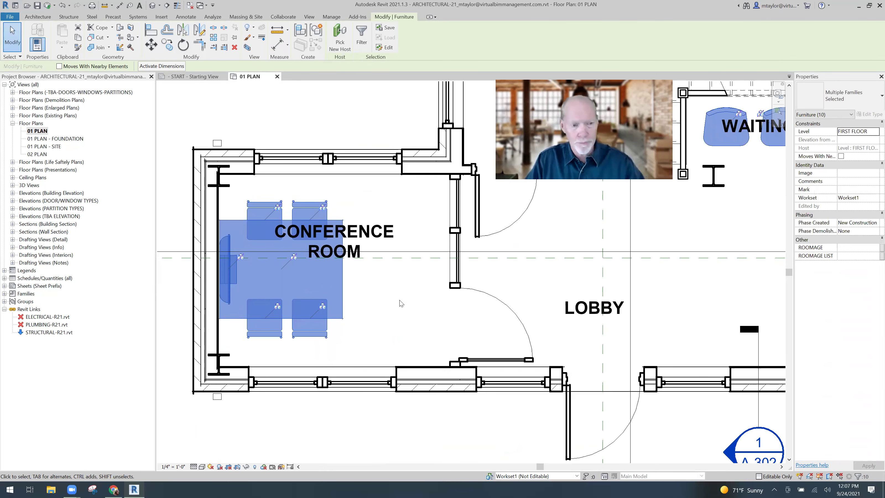
pyautogui.scroll(-1, 400, 303)
pyautogui.scroll(-1, 406, 303)
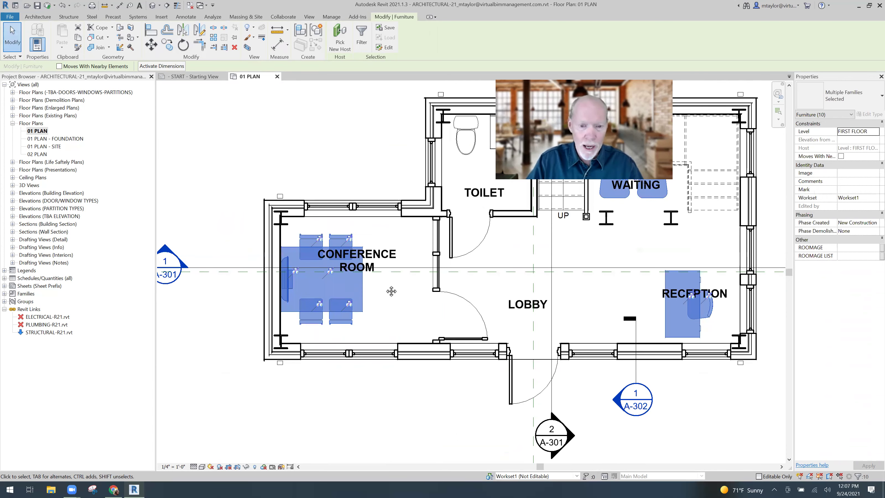
pyautogui.scroll(-1, 348, 287)
pyautogui.scroll(-1, 257, 284)
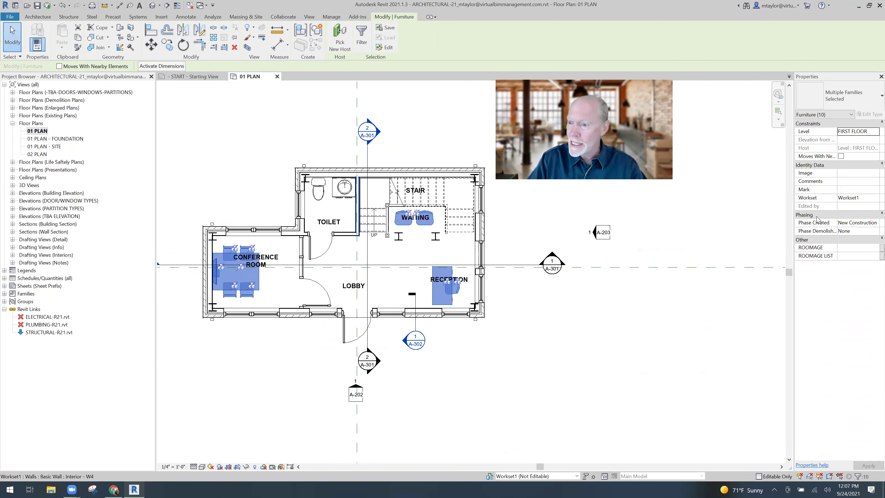
pyautogui.click(873, 200)
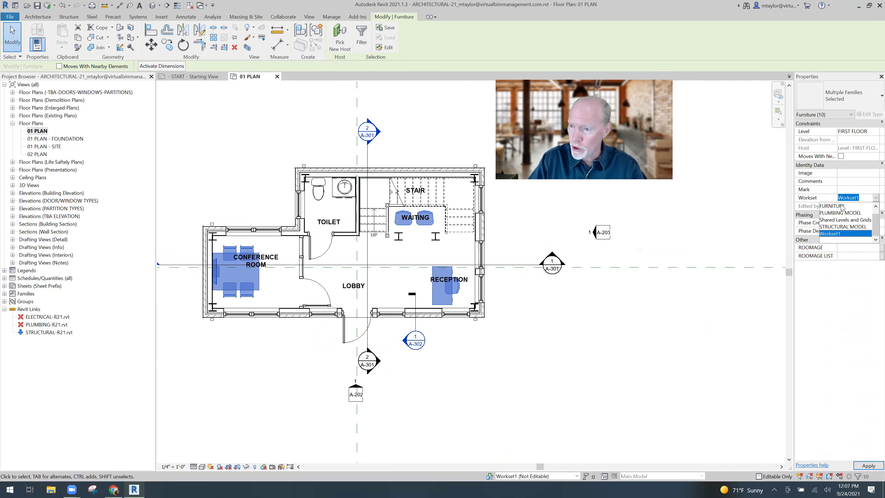
pyautogui.press('Home')
pyautogui.press('Return')
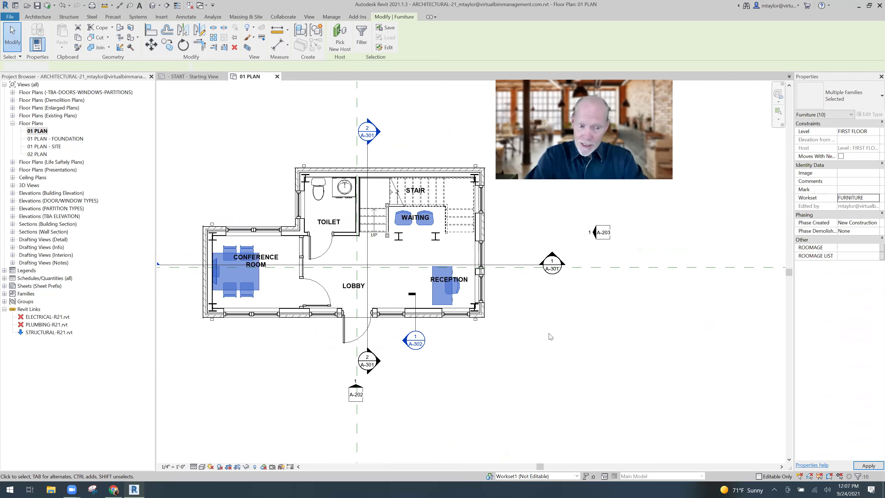
pyautogui.press('Escape')
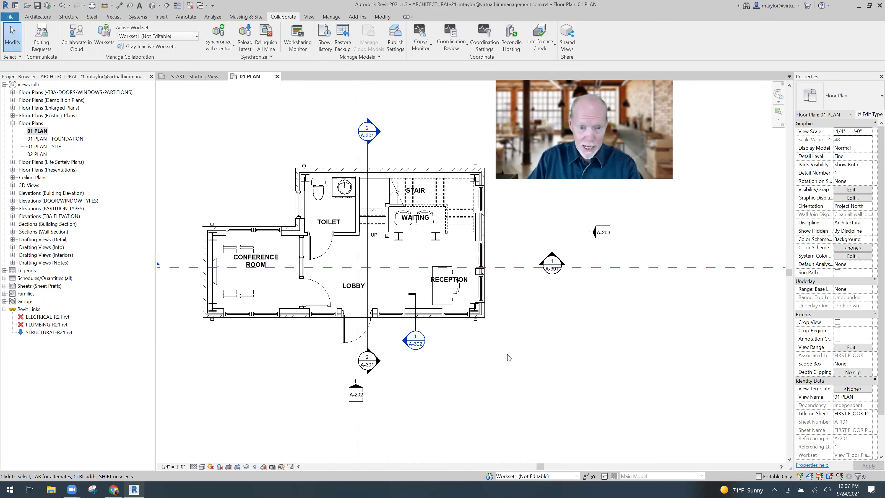
# - Color the floor plan by workset to check the furniture assignment, and turn the worksharing display off again
pyautogui.click(263, 467)
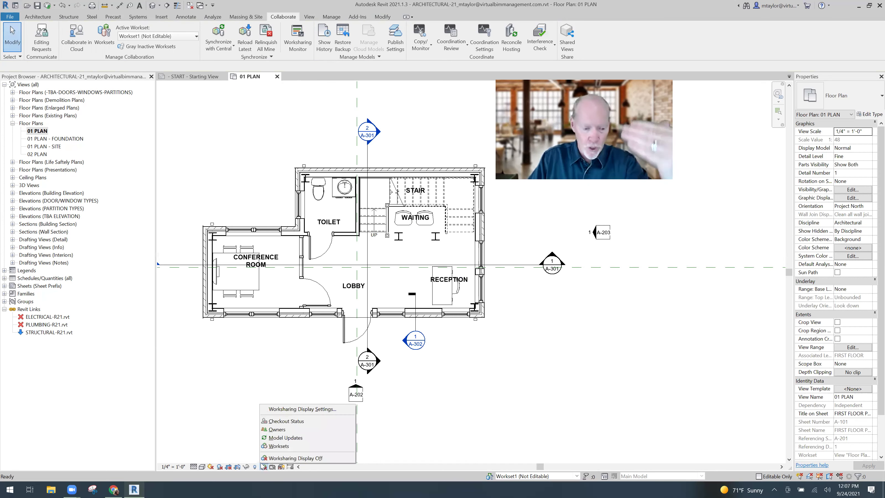
pyautogui.click(277, 446)
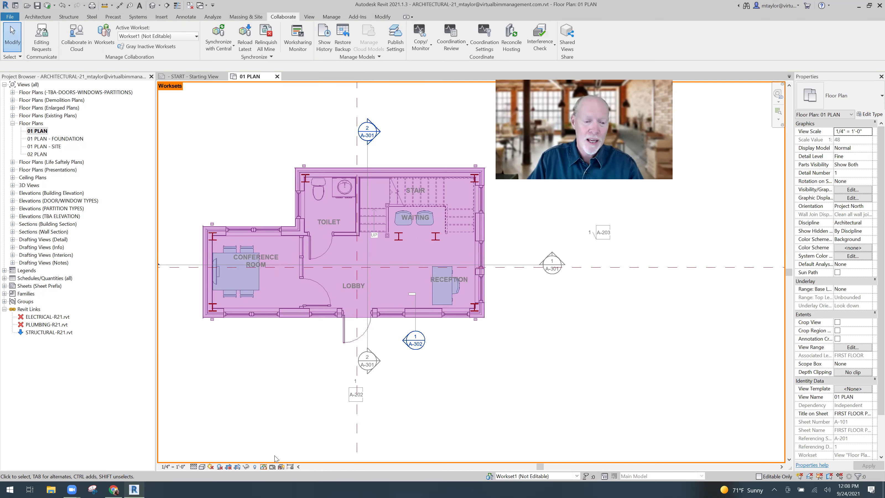
pyautogui.click(264, 467)
pyautogui.click(305, 410)
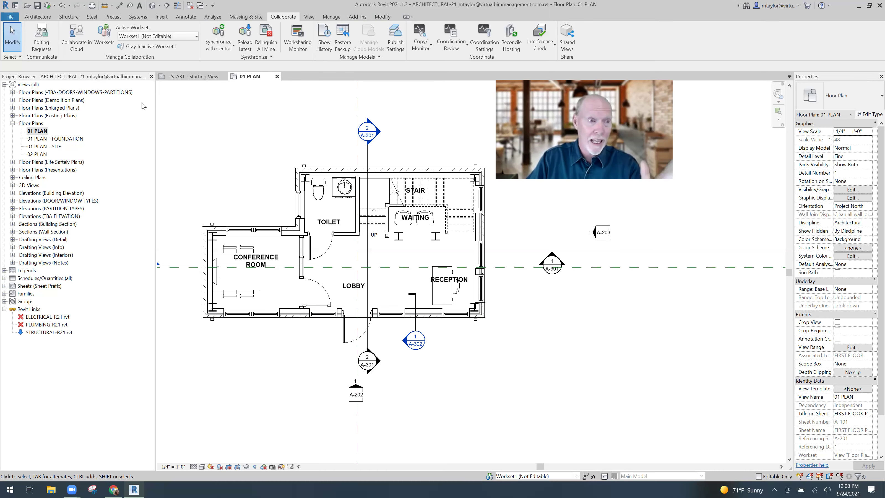
# - Close the FURNITURE workset so its elements are unloaded from the project
pyautogui.click(104, 37)
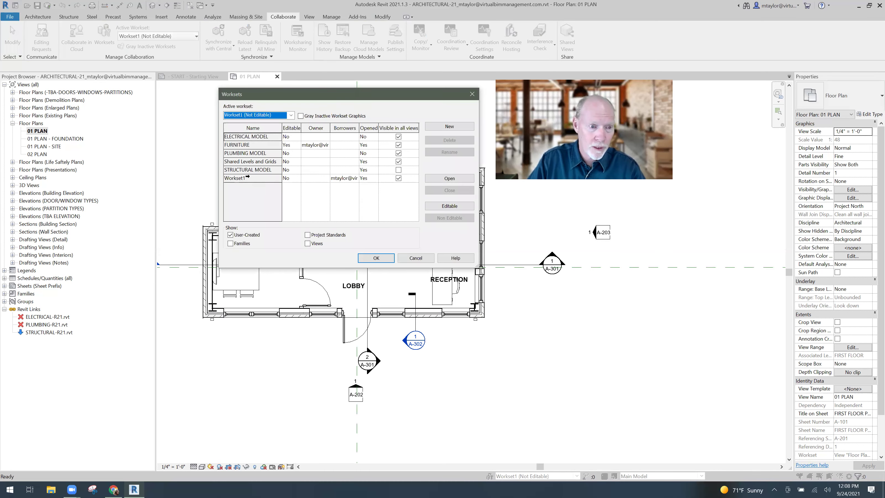
pyautogui.click(364, 145)
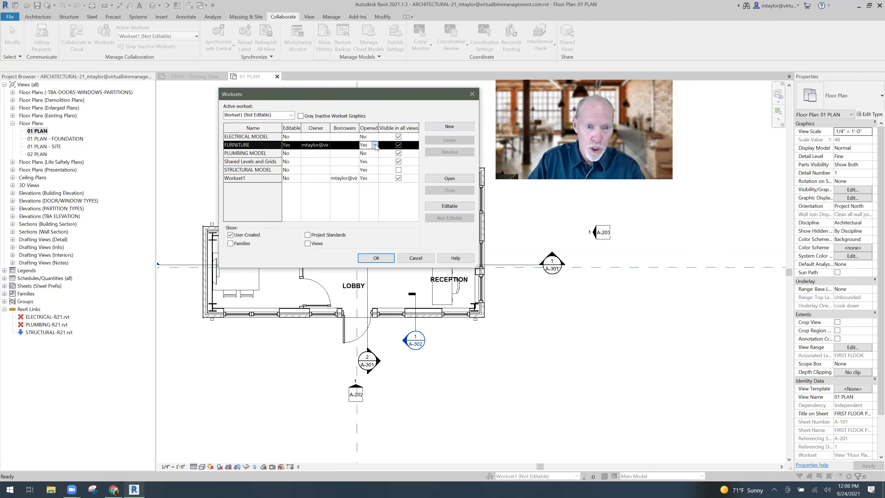
pyautogui.click(375, 145)
pyautogui.click(369, 160)
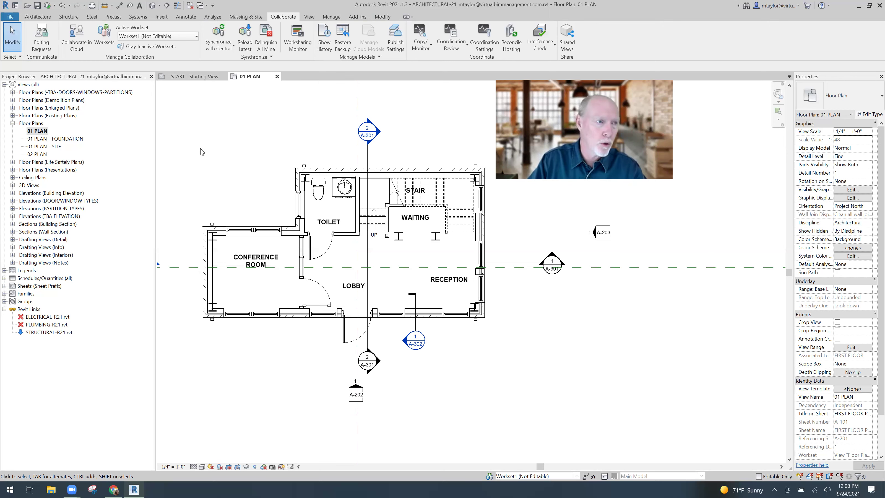
# - Make the ELECTRICAL MODEL workset editable without making it the active workset
pyautogui.click(104, 35)
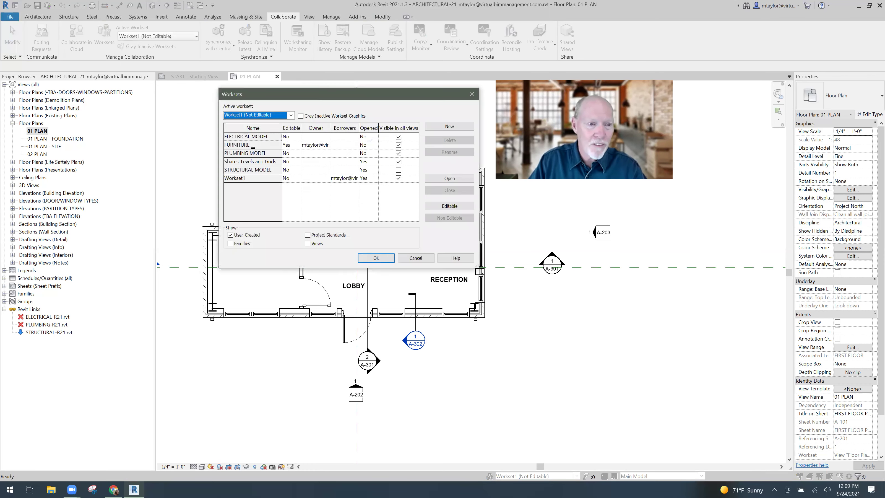
pyautogui.click(250, 145)
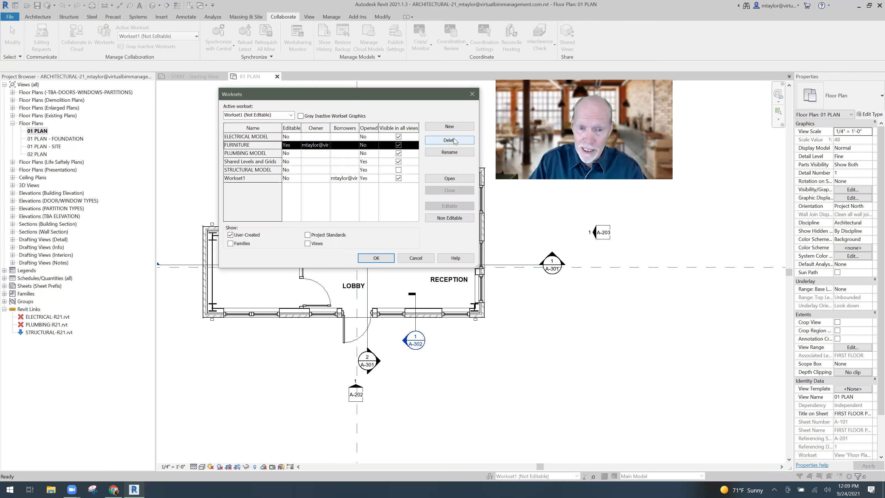
pyautogui.click(255, 137)
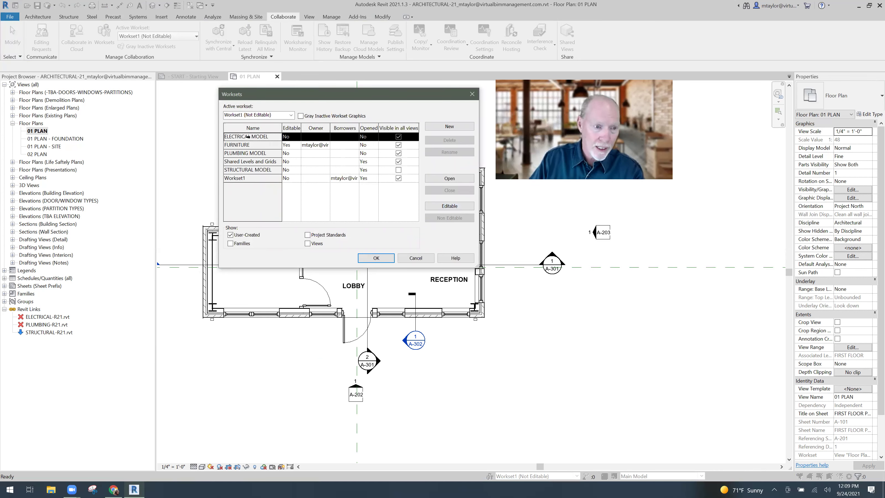
pyautogui.click(451, 207)
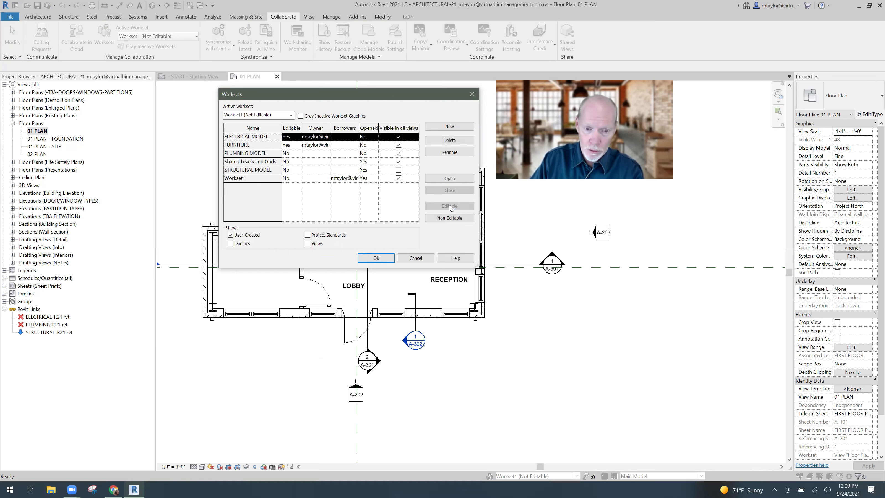
pyautogui.click(377, 259)
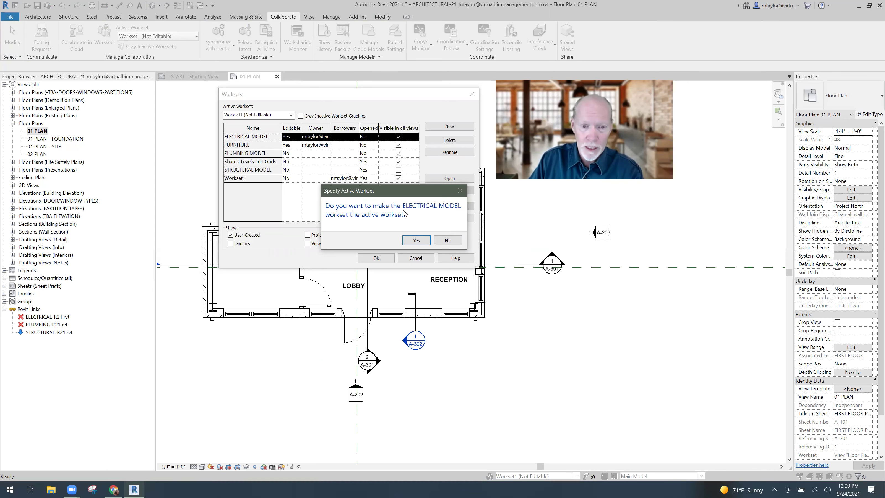
pyautogui.click(451, 243)
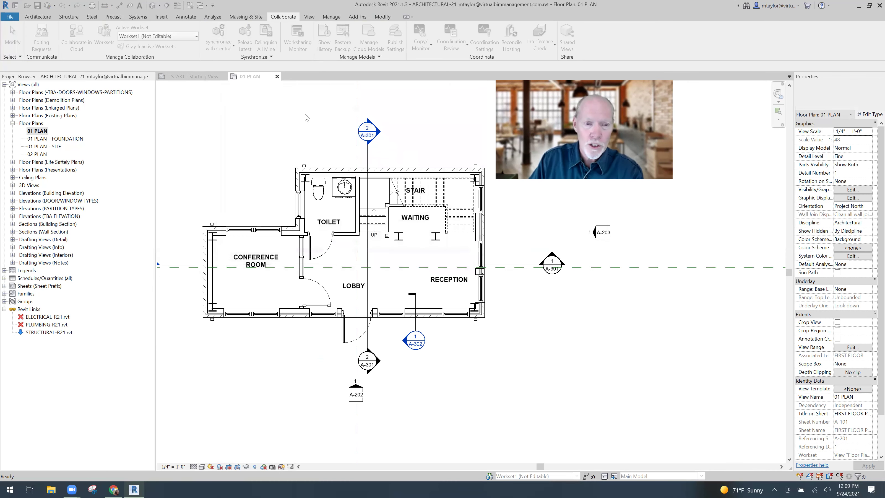
# - Delete the FURNITURE workset, moving its elements to Workset1, and check the reception desk's workset assignment in the floor plan
pyautogui.click(102, 36)
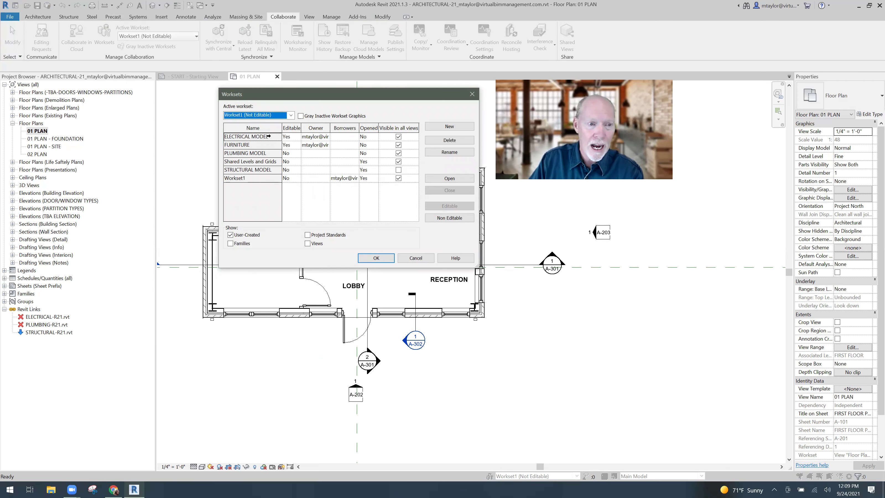
pyautogui.click(256, 137)
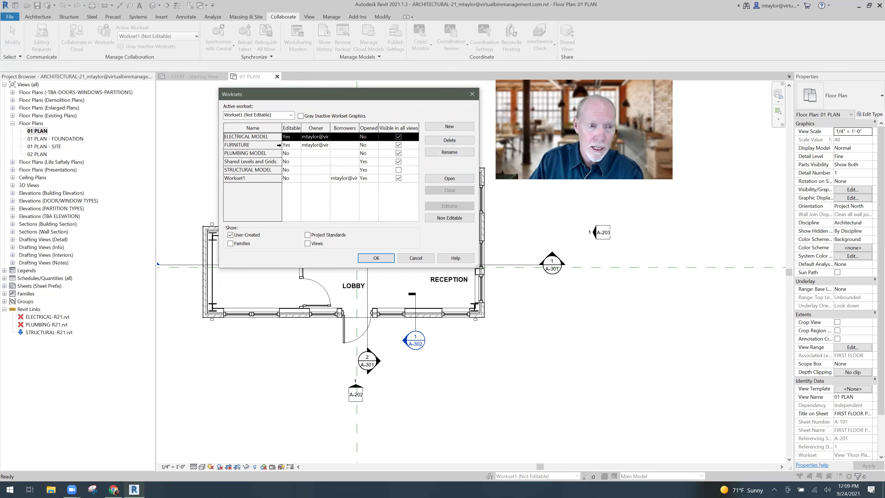
pyautogui.click(262, 146)
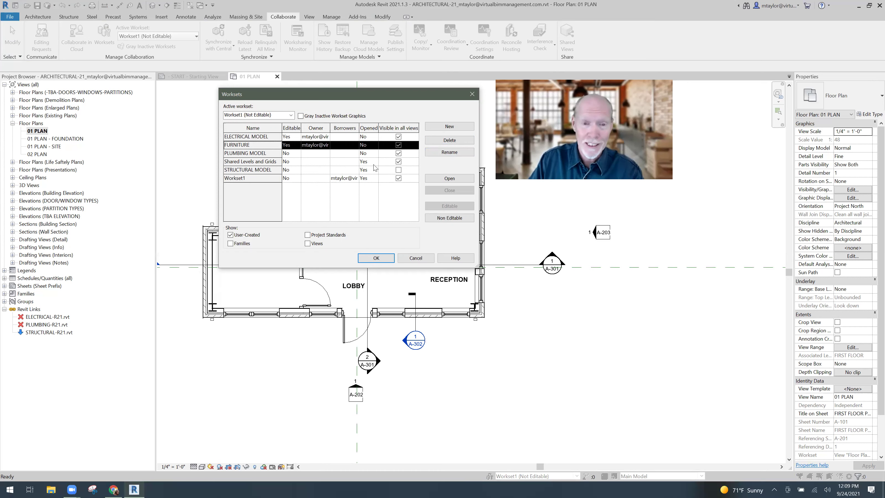
pyautogui.click(450, 141)
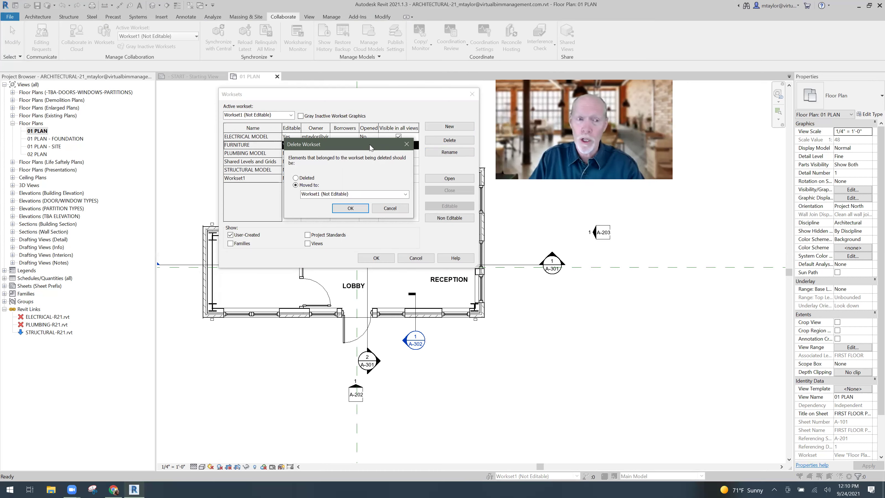
pyautogui.click(297, 178)
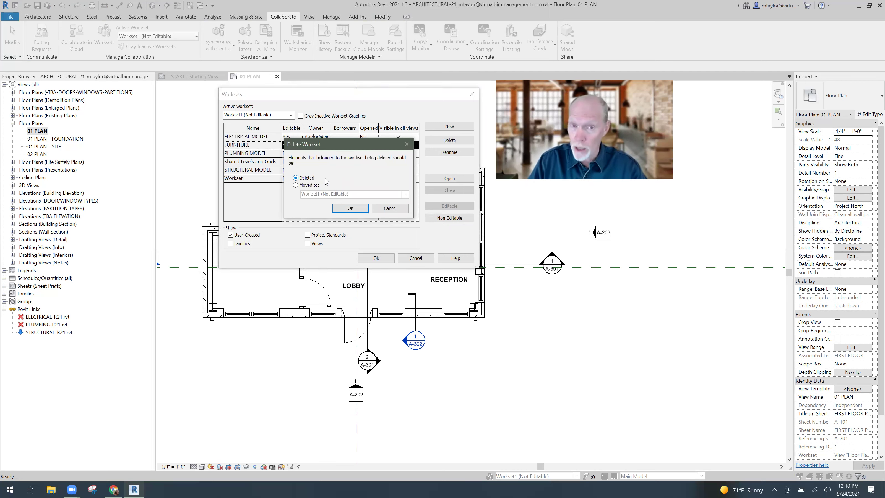
pyautogui.click(296, 185)
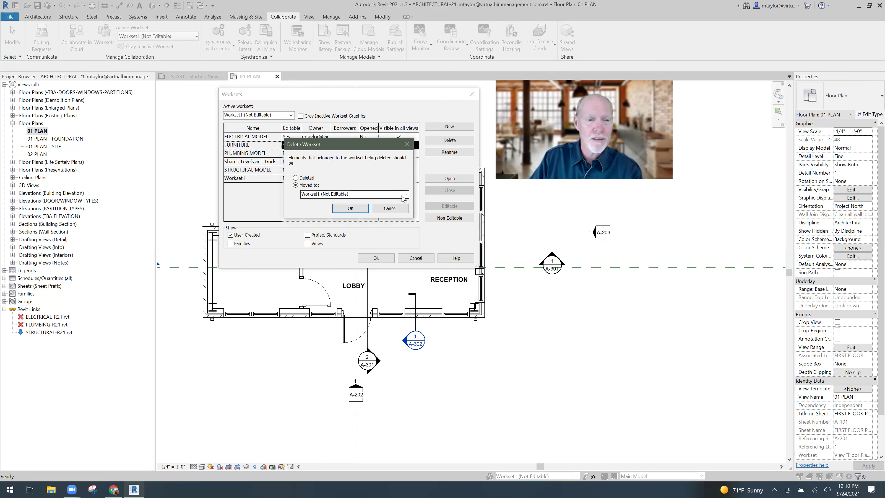
pyautogui.click(316, 196)
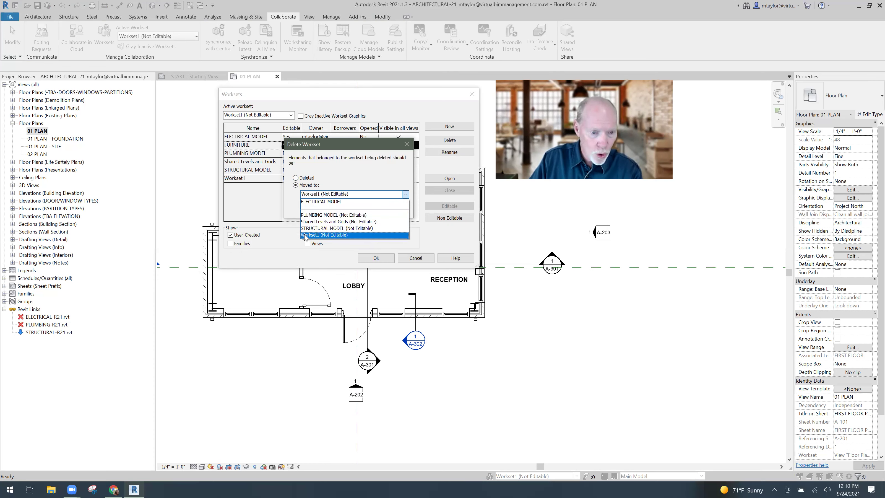
pyautogui.click(334, 236)
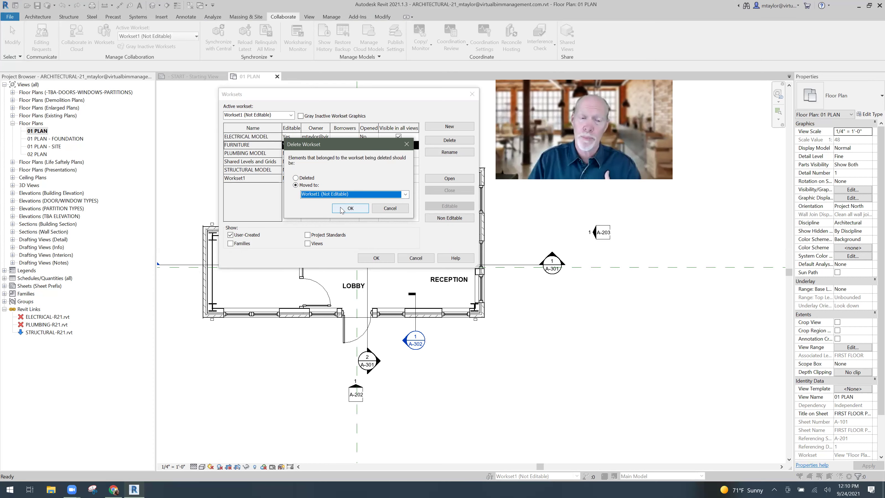
pyautogui.click(352, 208)
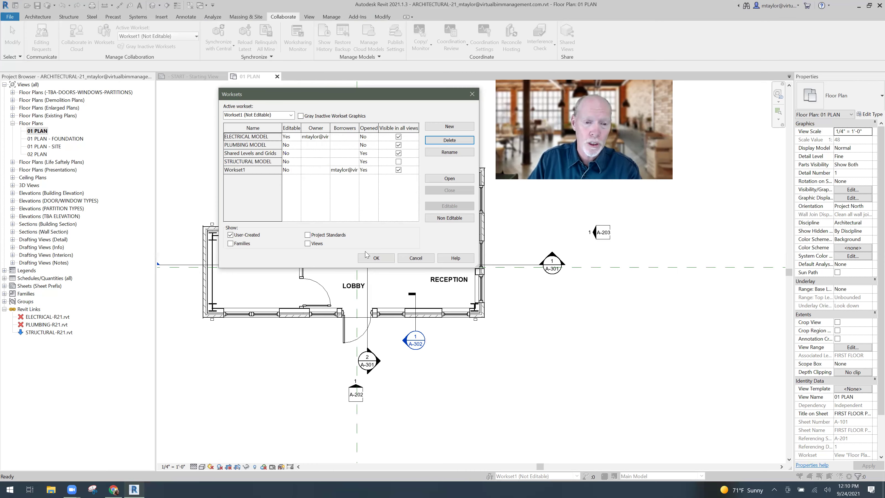
pyautogui.click(383, 260)
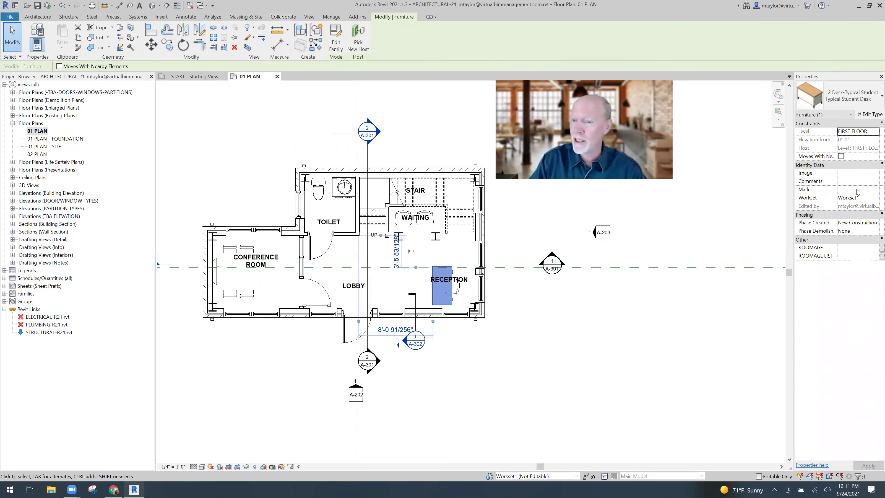
pyautogui.click(527, 335)
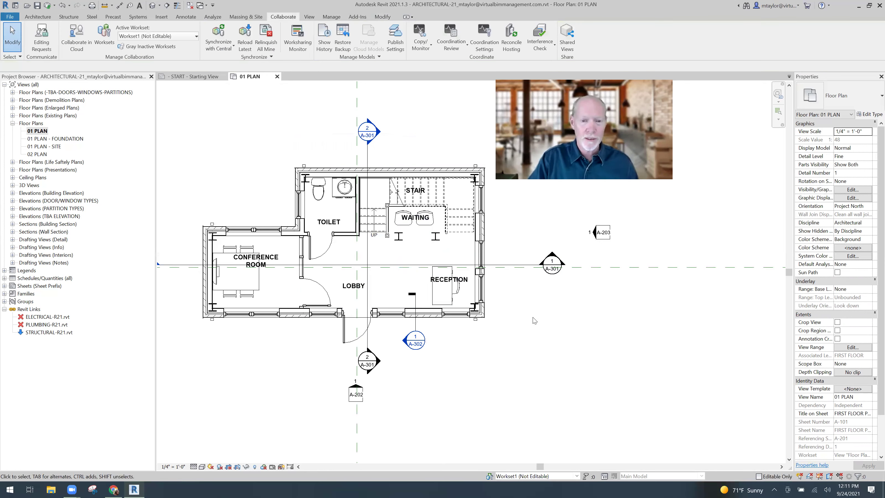
pyautogui.moveTo(532, 330); pyautogui.dragTo(525, 341, button='middle')
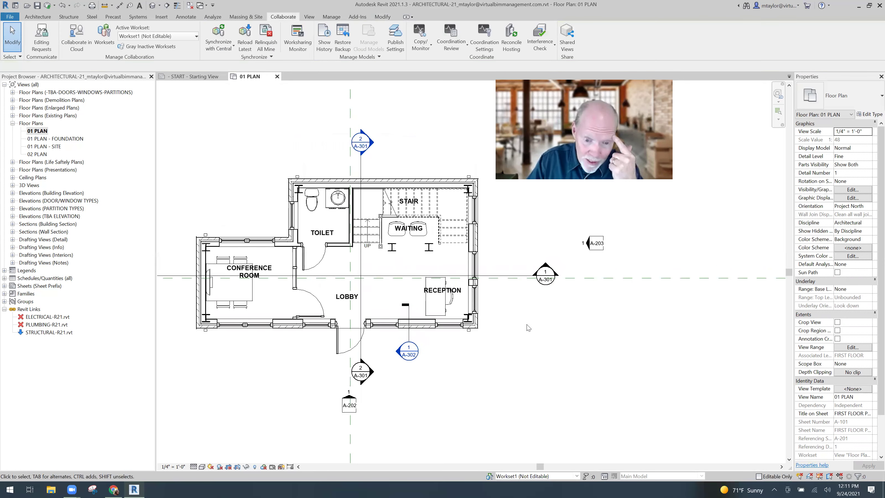